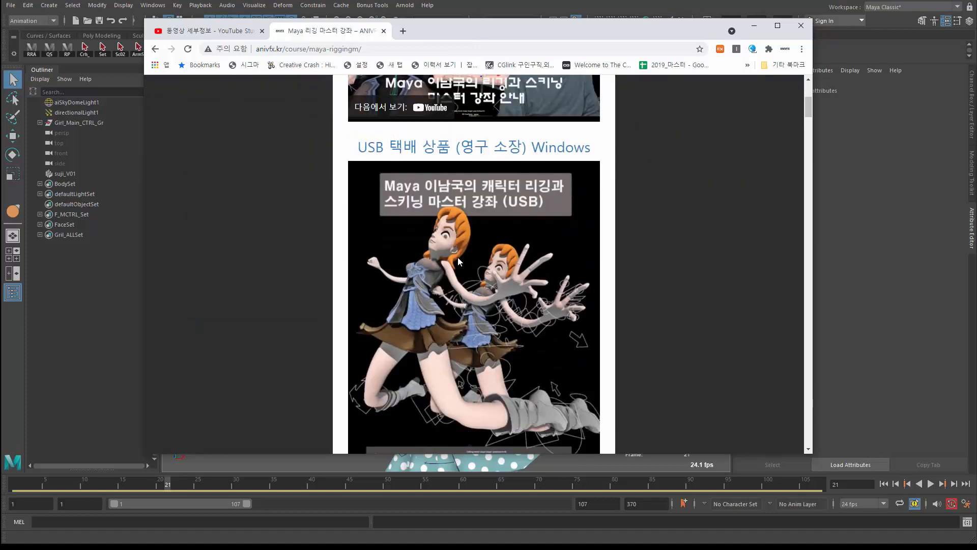
Switch to Maya and change the menu set to Rigging.
left_click_drag(803, 134, 526, 20)
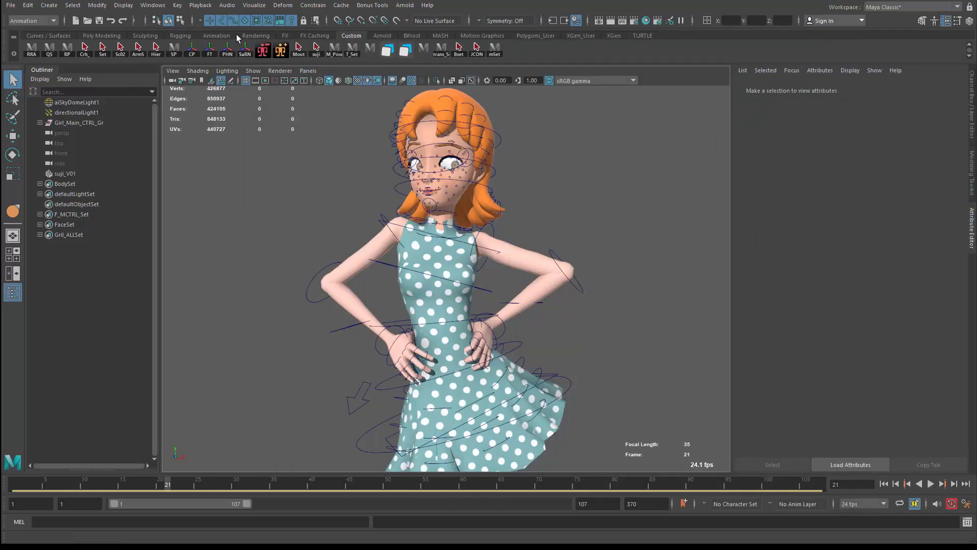
left_click(32, 22)
left_click(21, 42)
left_click(189, 9)
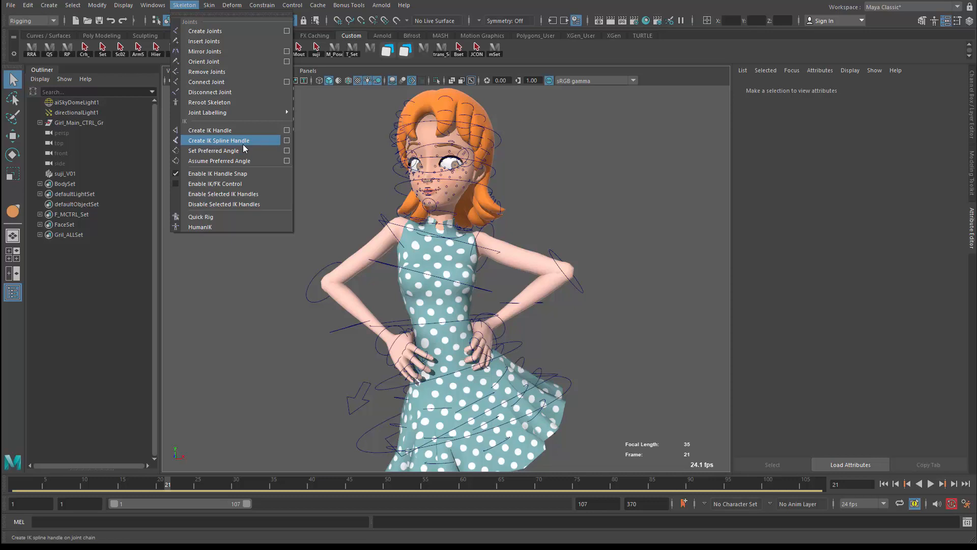
left_click(354, 214)
Try rotating Torso_FK_Top_CTRL and Torso_FK_Middle_CTRL to bend the character's torso.
middle_click_drag(357, 299, 340, 261, "alt")
right_click_drag(340, 262, 352, 281, "alt")
left_click_drag(352, 282, 361, 281, "alt")
left_click(342, 152)
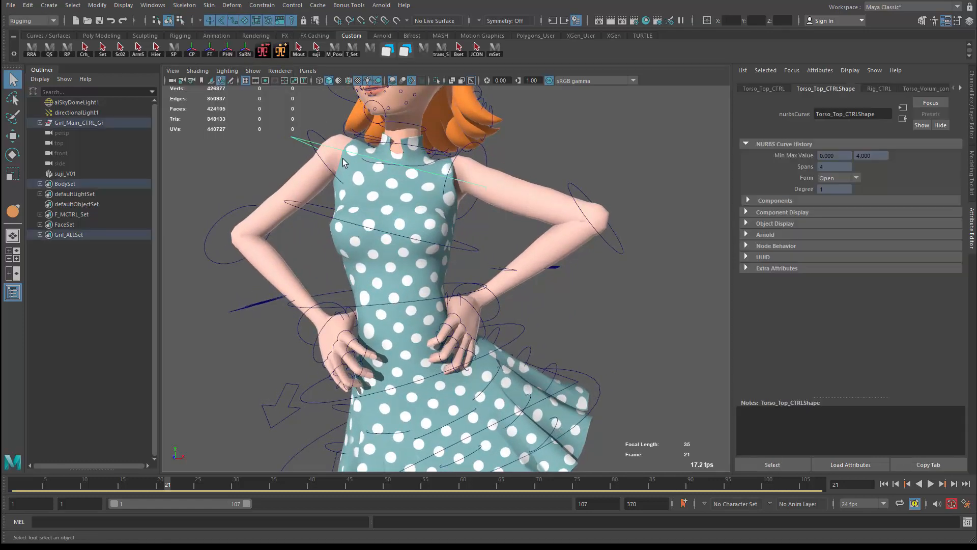
left_click(313, 213)
left_click_drag(323, 229, 338, 233, "alt")
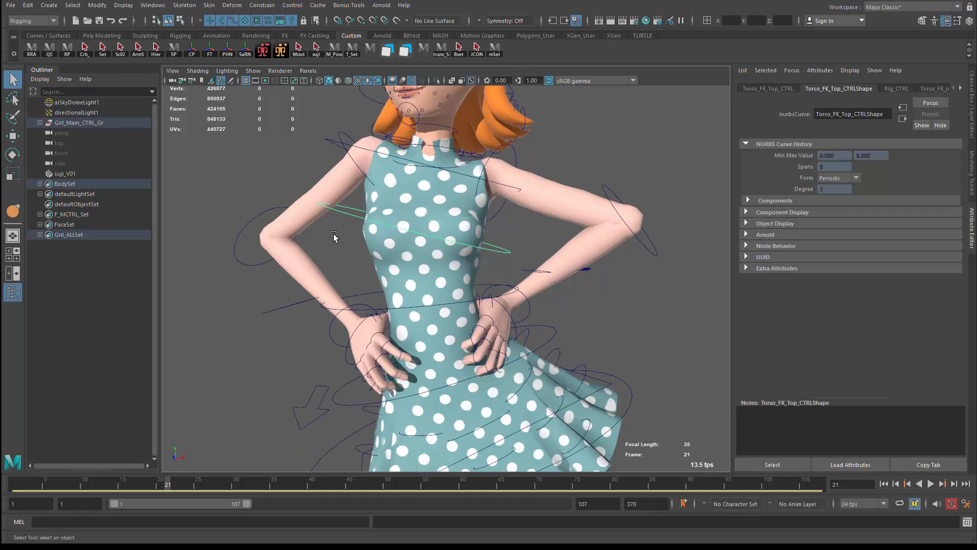
key("e")
left_click_drag(425, 185, 444, 200)
key("ctrl+z")
left_click(429, 306)
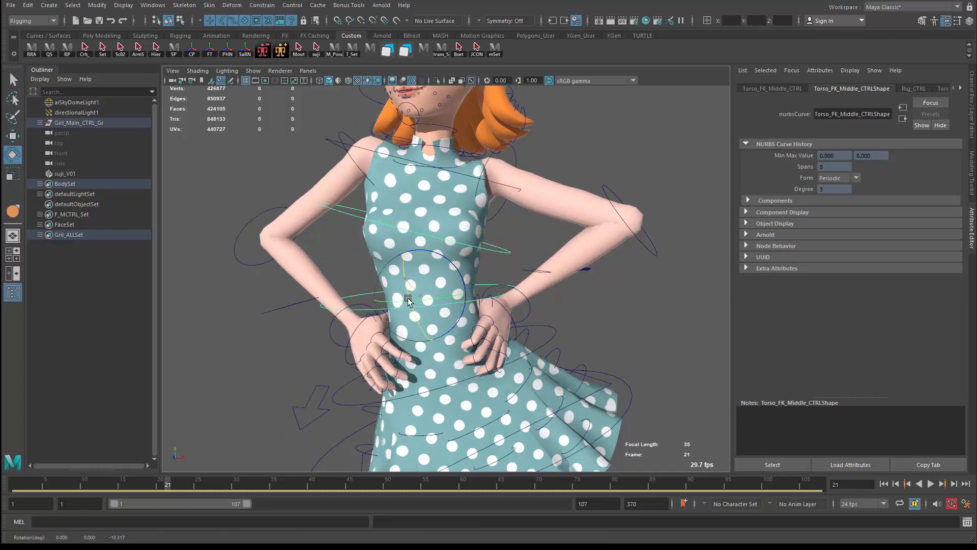
left_click_drag(408, 298, 364, 299)
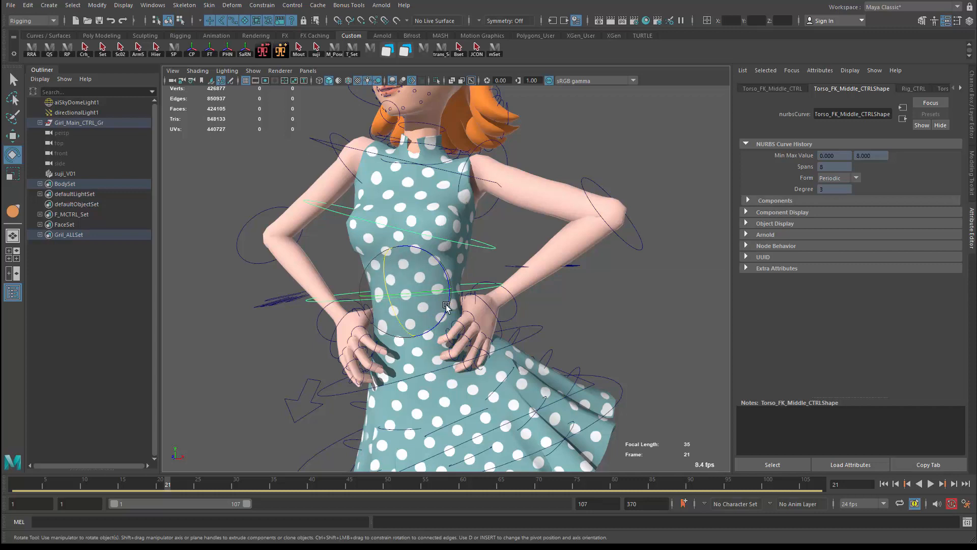
Try moving Torso_Top_CTRL at the character's shoulders, and undo the move.
left_click(320, 144)
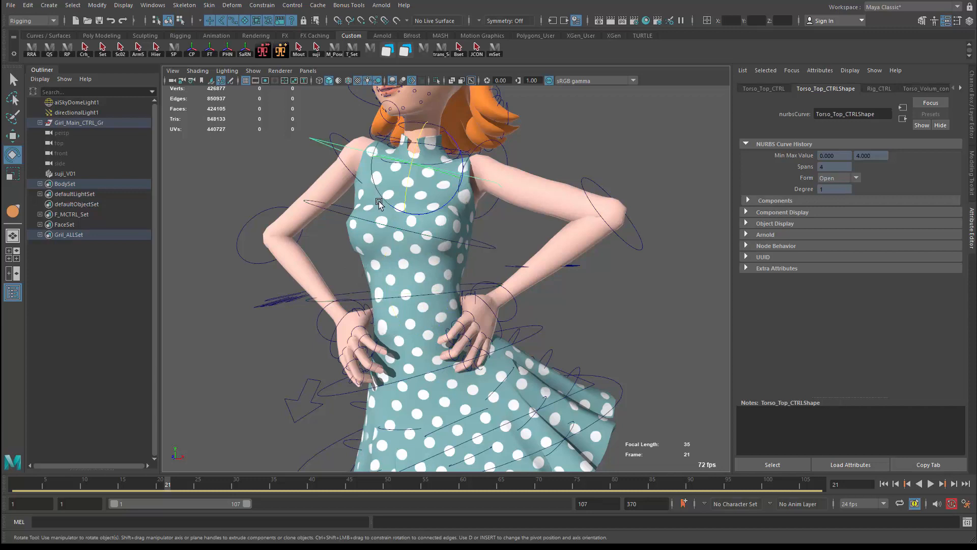
key("w")
left_click_drag(412, 272, 442, 331, "alt")
key("ctrl+z")
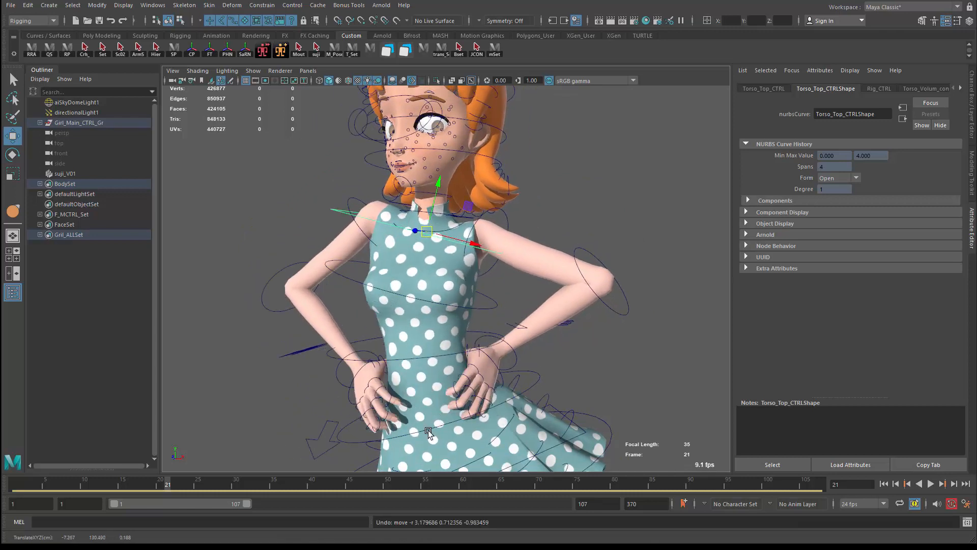
Try rotating Torso_Bottom_CTRL at the character's hips, and undo the rotation.
left_click_drag(428, 430, 419, 376, "alt")
left_click(363, 452)
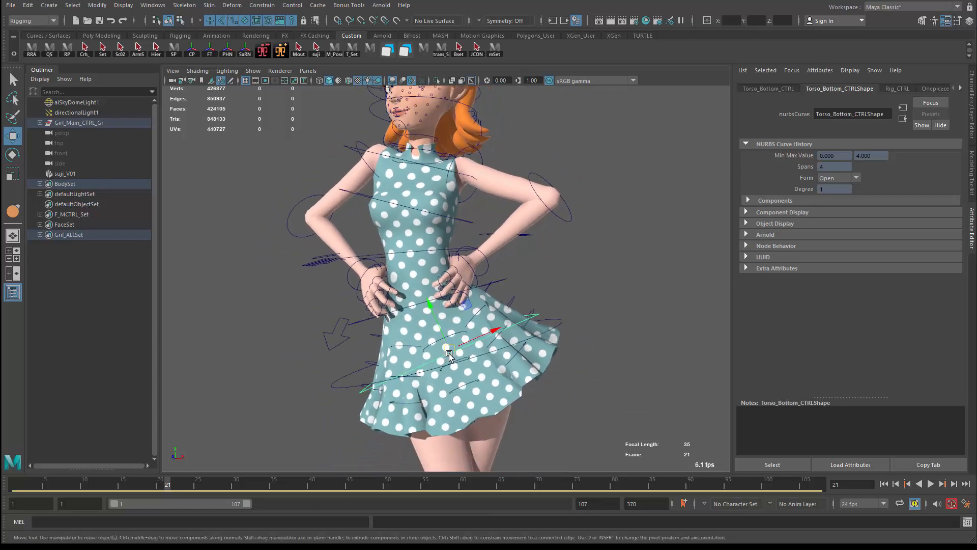
key("e")
left_click_drag(455, 307, 456, 351)
key("ctrl+z")
key("w")
Select Torso_Top_CTRL, display the character as wireframe and show the Rig_Joint display layer.
left_click(377, 152)
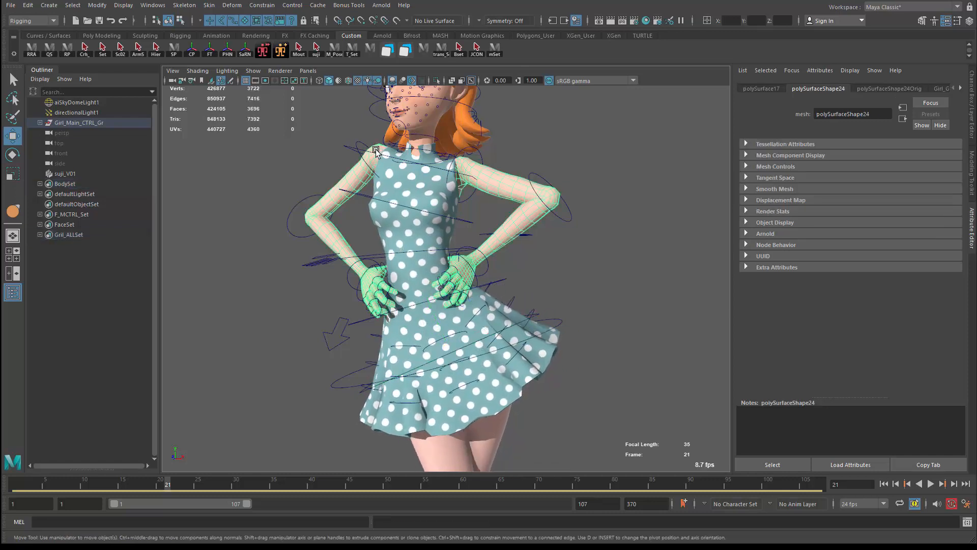
left_click(357, 150)
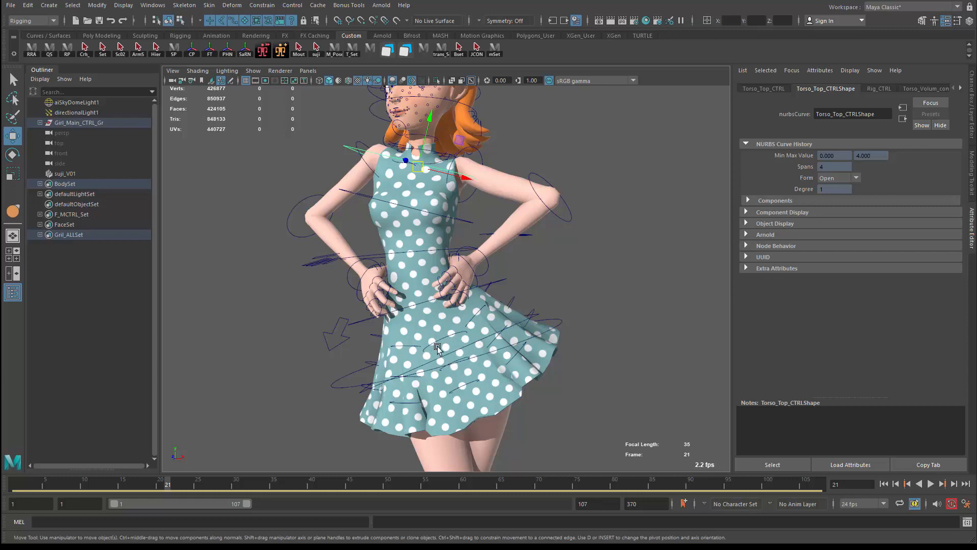
key("4")
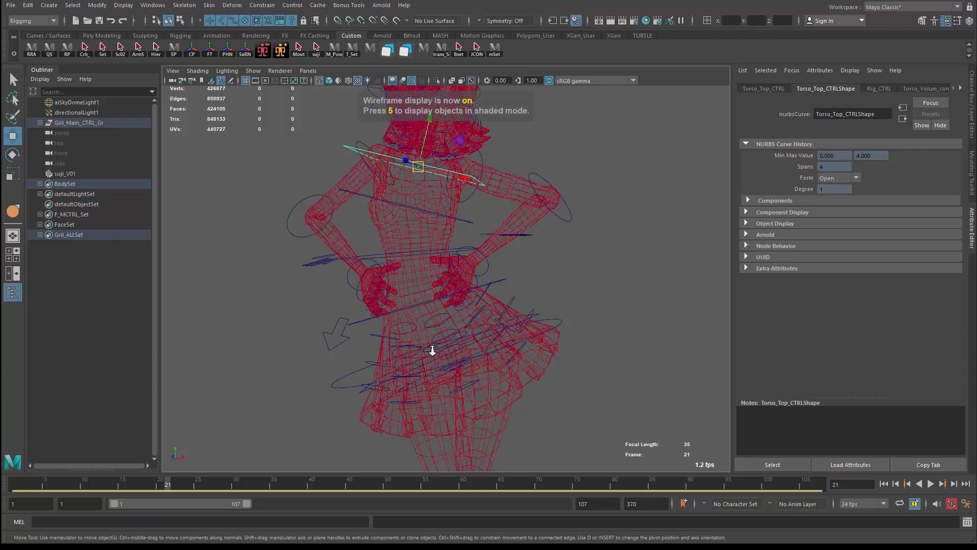
left_click(973, 106)
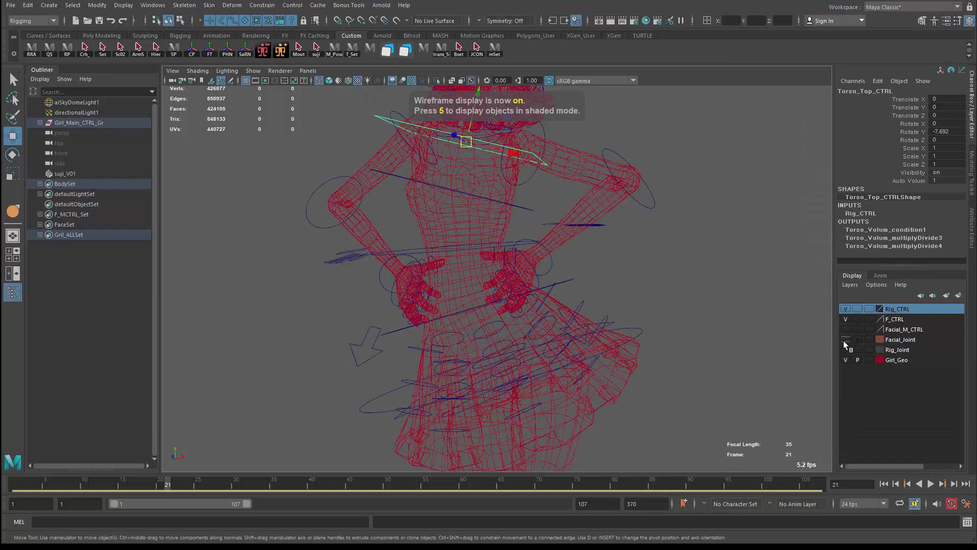
left_click(846, 350)
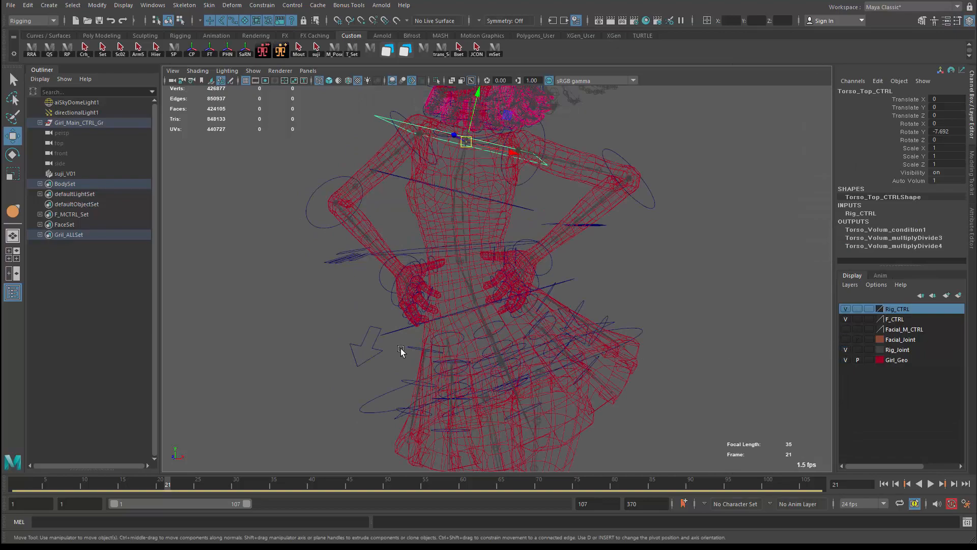
Examine the spine joint chain from the hips up through the torso in the wireframe view.
scroll(402, 349, "up", 10)
scroll(335, 412, "up", 1)
middle_click_drag(457, 444, 479, 383, "alt")
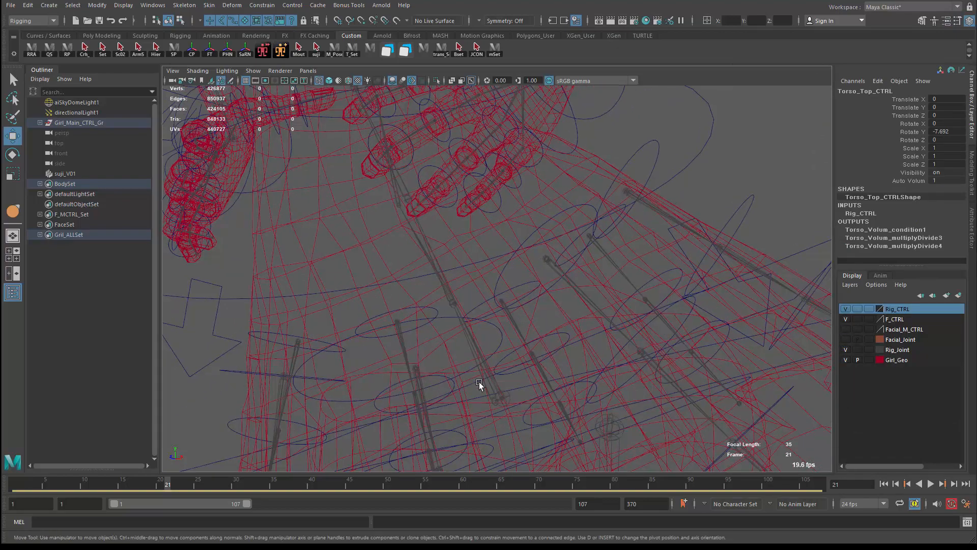
middle_click_drag(387, 157, 425, 394, "alt")
right_click_drag(426, 394, 434, 241, "alt")
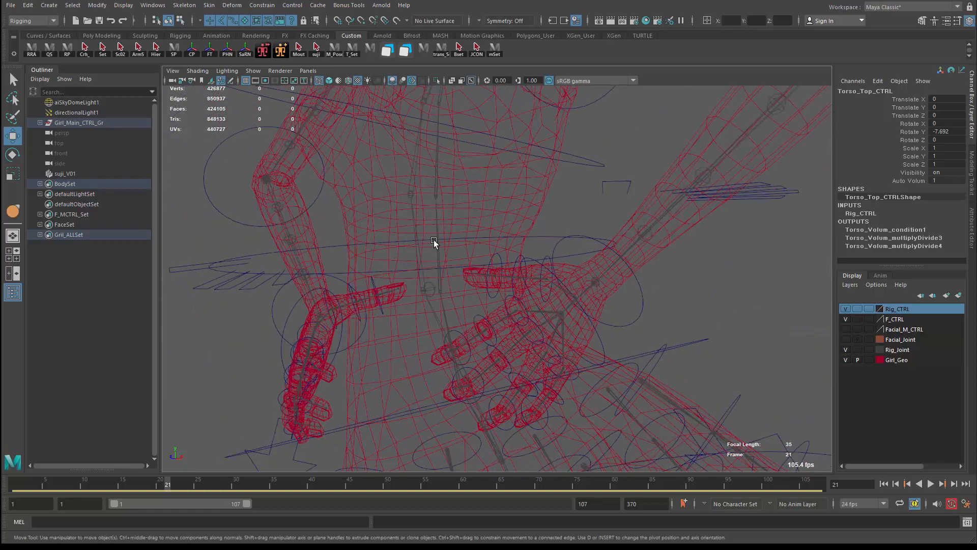
right_click_drag(424, 332, 254, 249, "alt")
left_click_drag(501, 225, 606, 221, "alt")
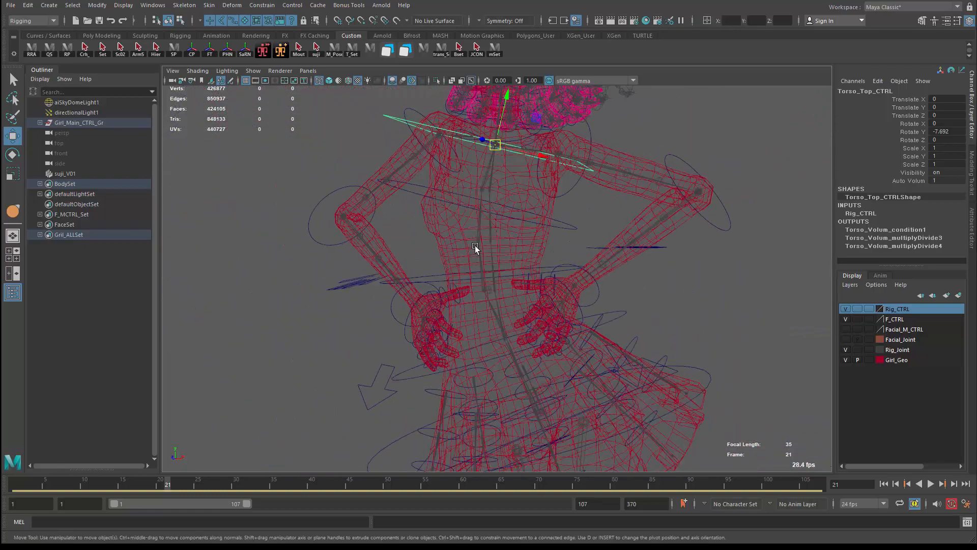
Return the viewport to shaded display using all lights, with the joints still shown.
key("5")
middle_click_drag(475, 246, 429, 274, "alt")
key("7")
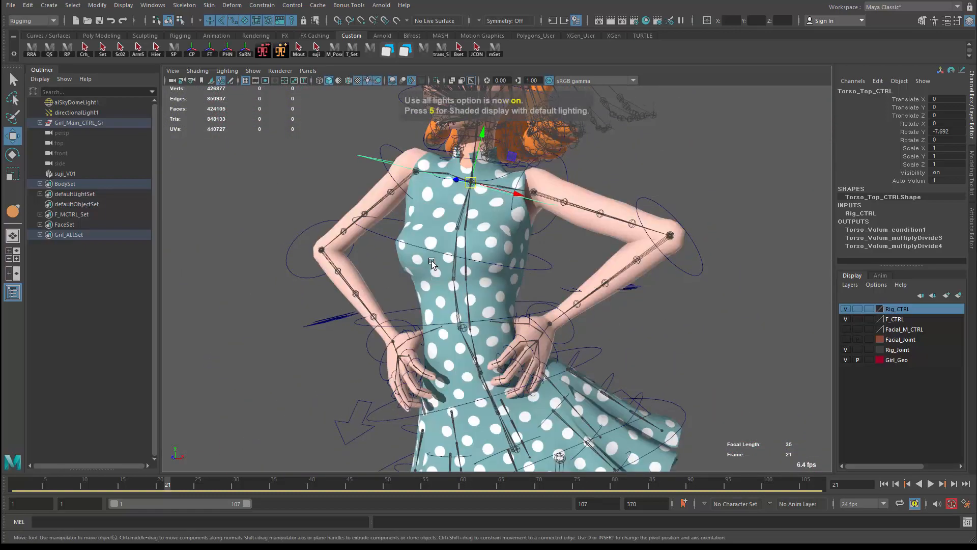
scroll(438, 265, "down", 2)
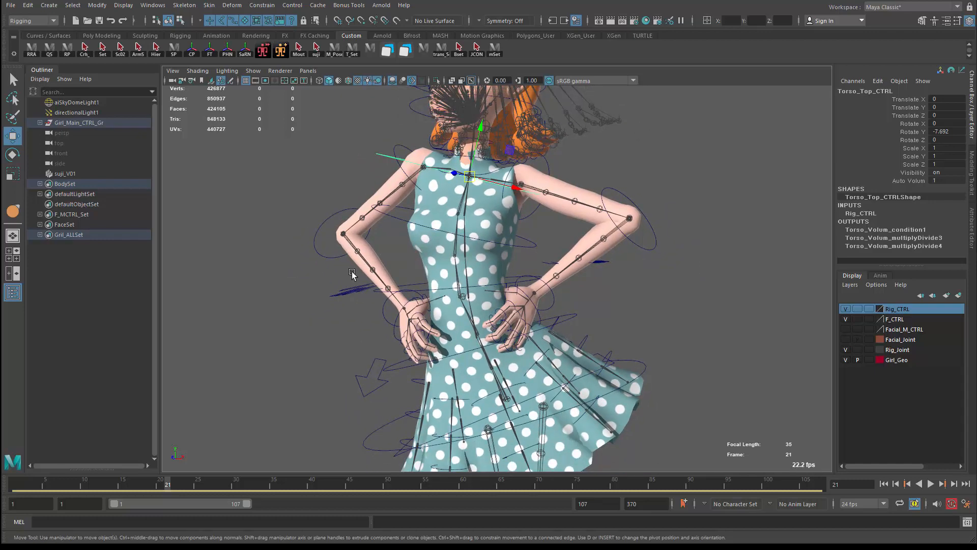
left_click_drag(352, 272, 380, 197, "alt")
left_click_drag(380, 331, 363, 346, "alt")
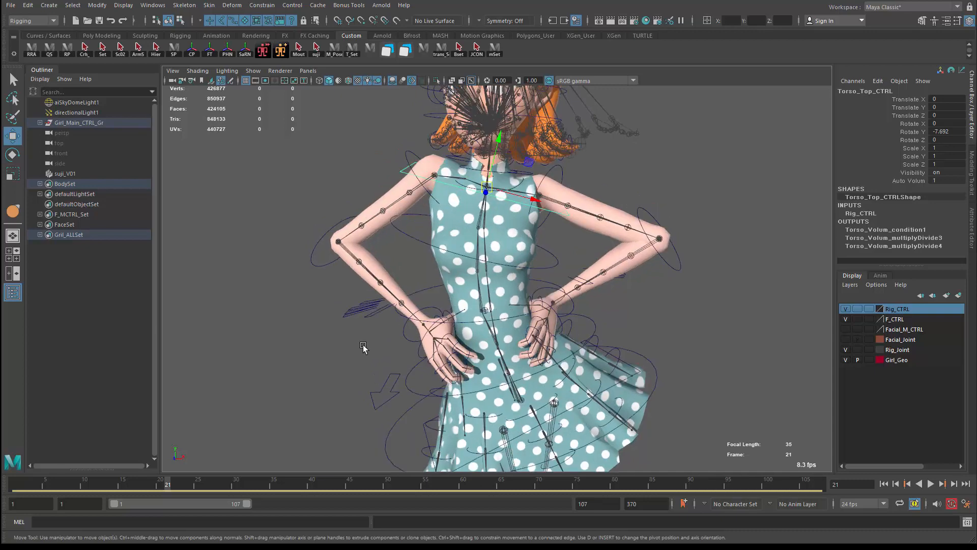
Try setting the IK_KF attribute of the right arm's IK_KF_CTRL1 to 0.
mouse_move(363, 348)
middle_mouse_down("alt")
mouse_move(364, 216)
mouse_move(373, 340)
middle_mouse_up("alt")
left_click_drag(373, 340, 771, 201, "alt")
left_click(378, 298)
left_click(913, 180)
middle_click_drag(757, 180, 356, 189)
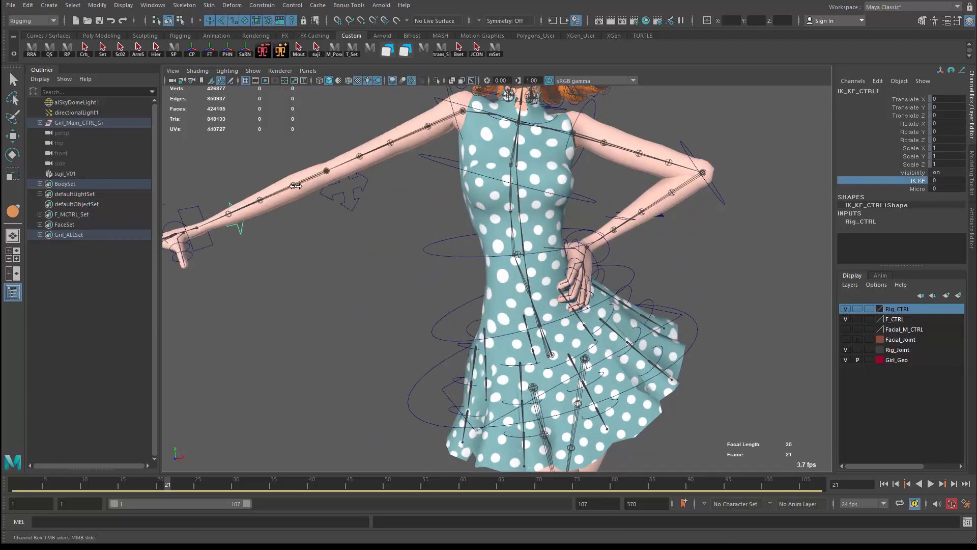
Try moving the right arm with Wrist_R_IK_CTRL, and undo the move and the IK_KF switch.
middle_click_drag(235, 215, 333, 235, "alt")
left_click(292, 235)
key("w")
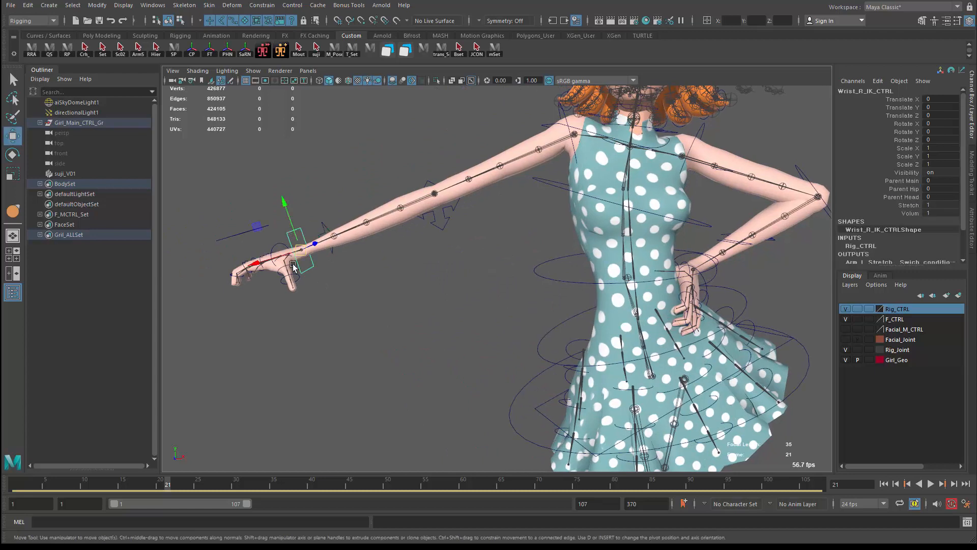
left_click_drag(294, 261, 364, 217)
key("ctrl+z")
key("ctrl+z")
key("ctrl+z")
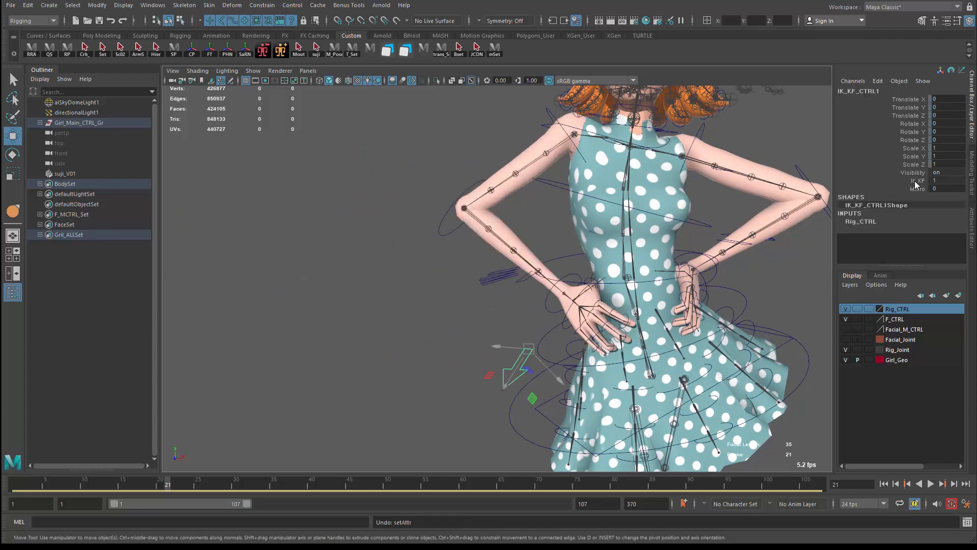
Try rotating Elbow_R_FK_CTRL to bend the right forearm, and undo the rotation.
left_click(445, 234)
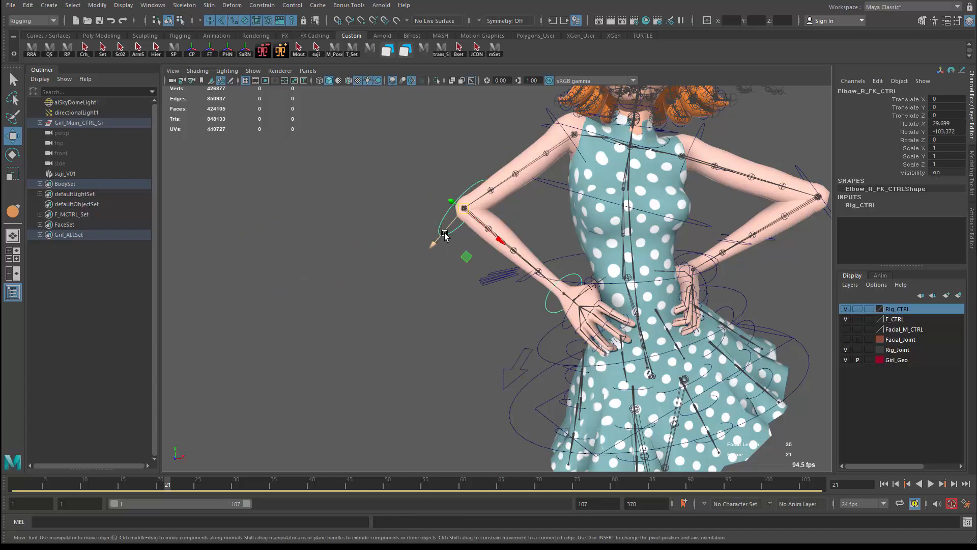
key("e")
left_click_drag(460, 253, 468, 252)
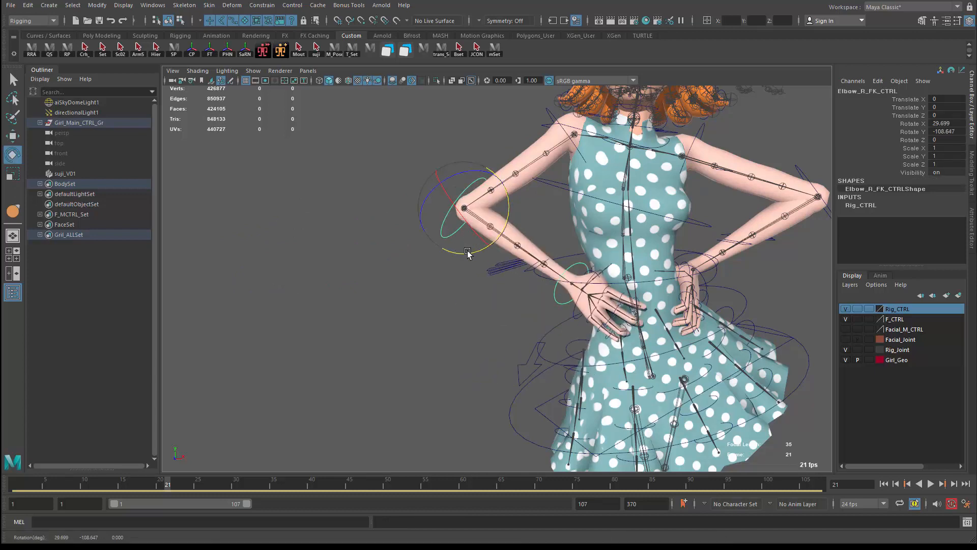
key("ctrl+z")
Try moving Torso_Top_CTRL again to shift the upper spine joints, and undo the move.
middle_click_drag(528, 241, 348, 282, "alt")
left_click(336, 178)
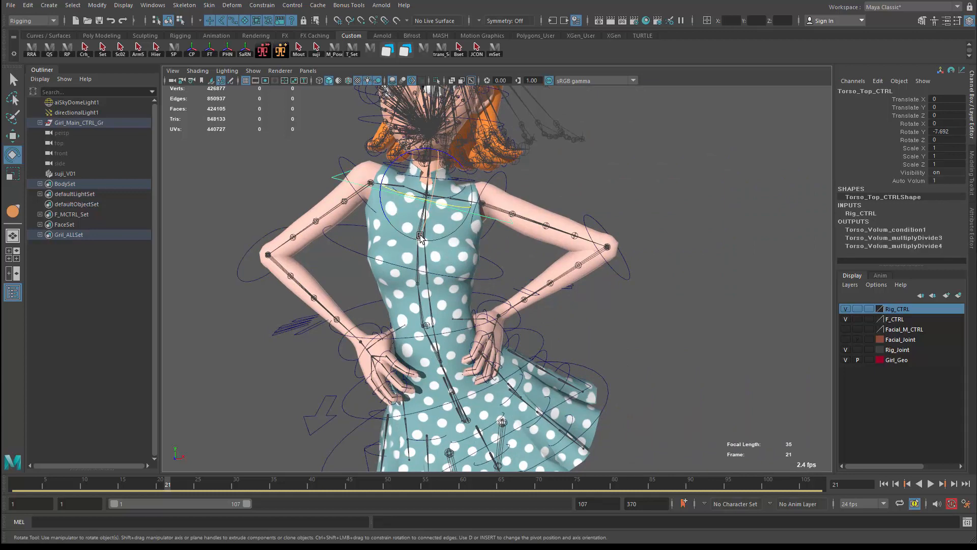
key("w")
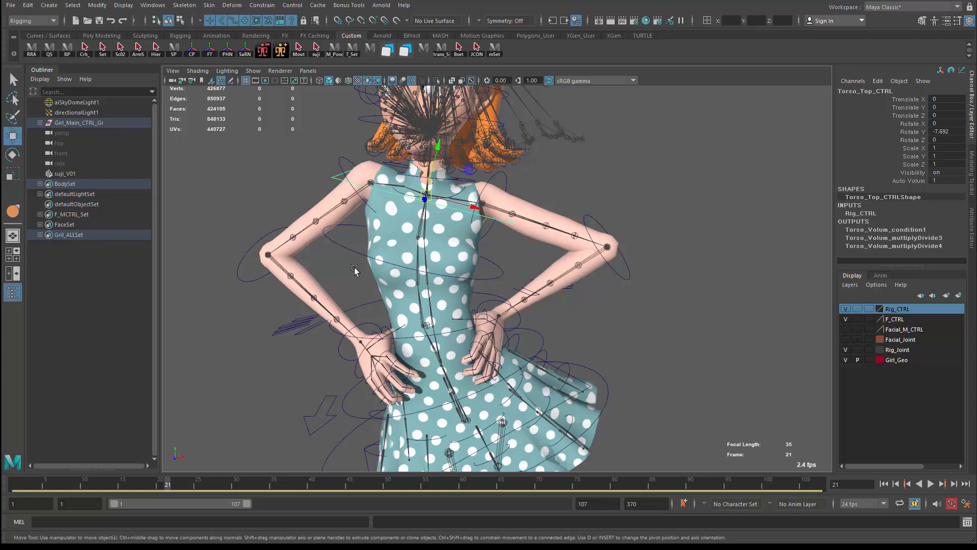
left_click_drag(354, 267, 357, 262, "alt")
mouse_move(425, 205)
left_mouse_down("alt")
mouse_move(412, 199)
mouse_move(397, 209)
mouse_move(410, 205)
left_mouse_up("alt")
key("ctrl+z")
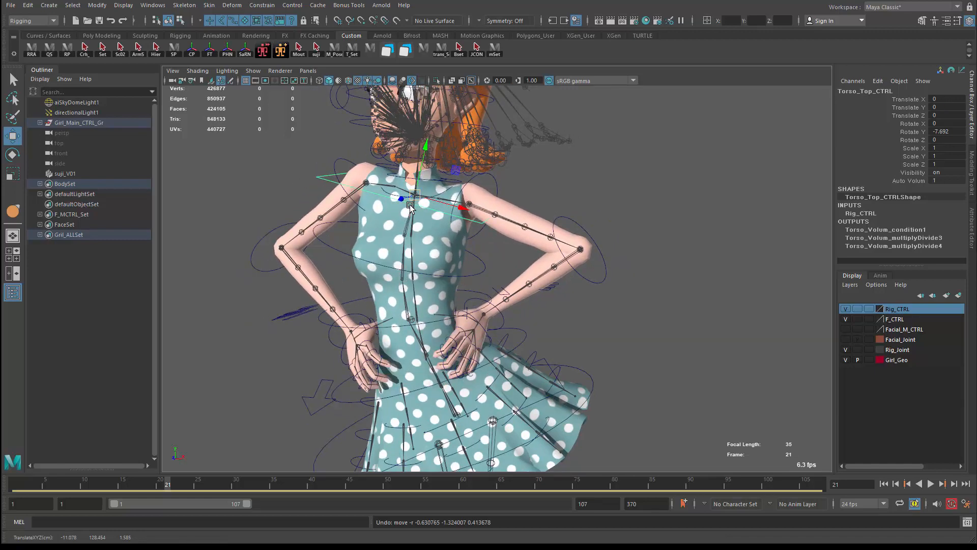
Try rotating Torso_Top_CTRL to twist the upper spine joints, and undo the rotation.
key("e")
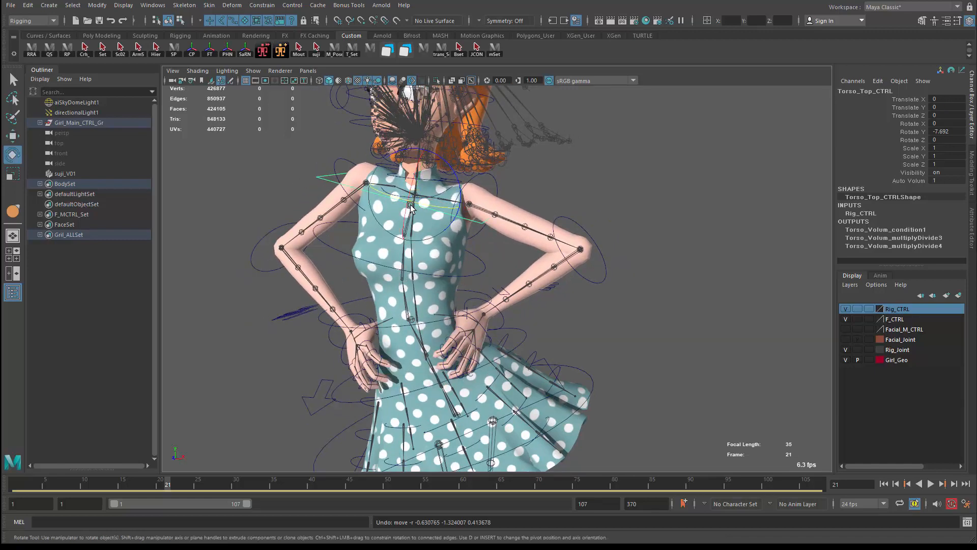
left_click_drag(441, 169, 413, 203)
key("ctrl+z")
key("w")
key("ctrl+z")
Hide the whole character group Girl_Main_CTRL_Gr.
right_click_drag(399, 242, 321, 227, "alt")
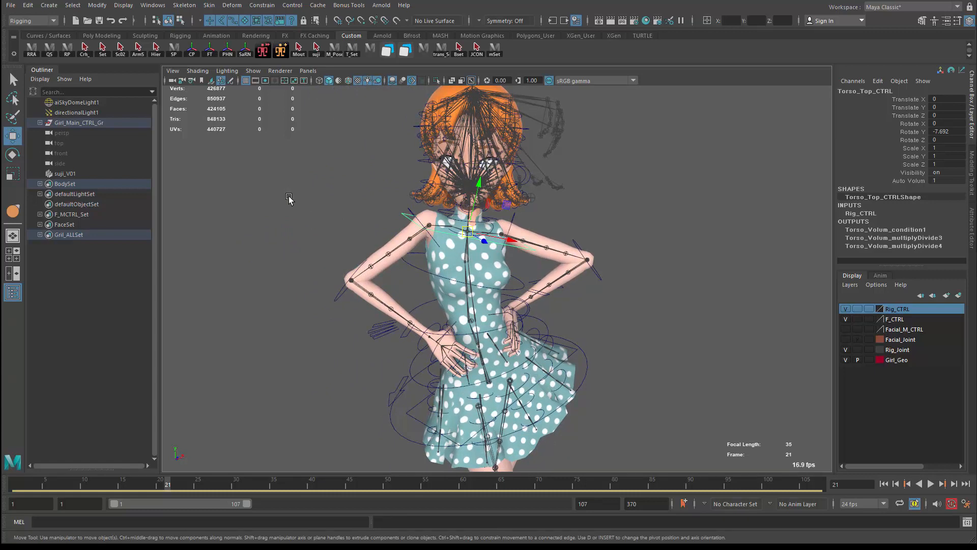
left_click(72, 122)
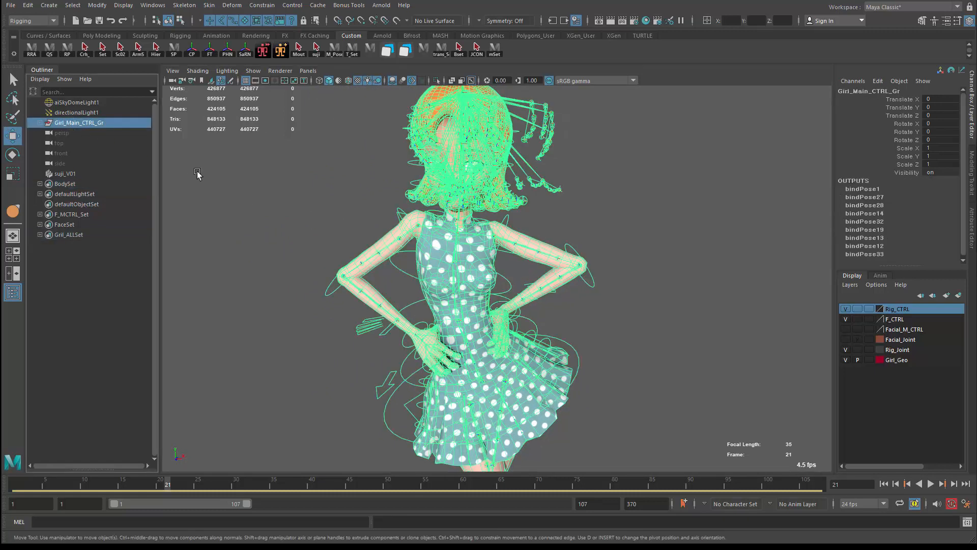
key("ctrl+h")
Draw an upright, curved chain of six joints in the side view, with its root at about Y -8, Z -1.2.
left_click(49, 5)
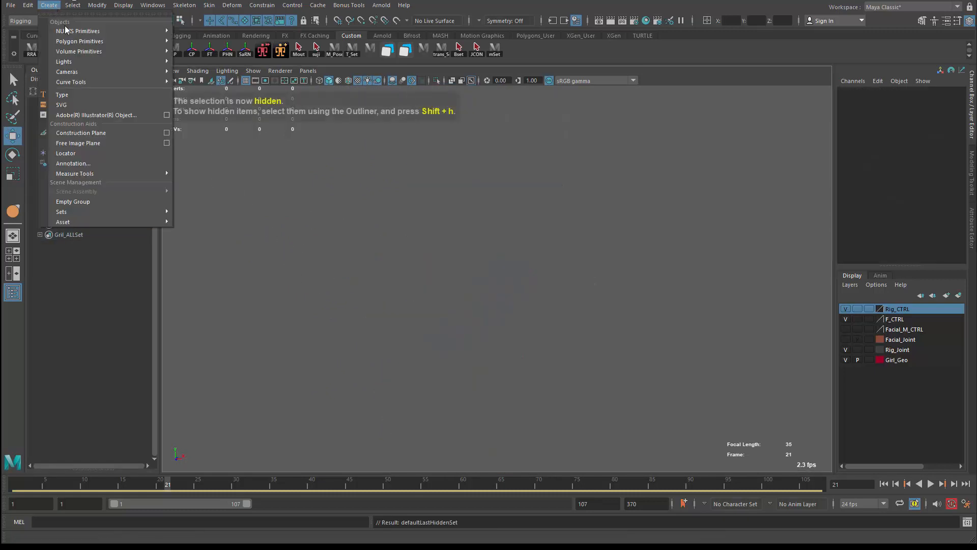
mouse_move(184, 6)
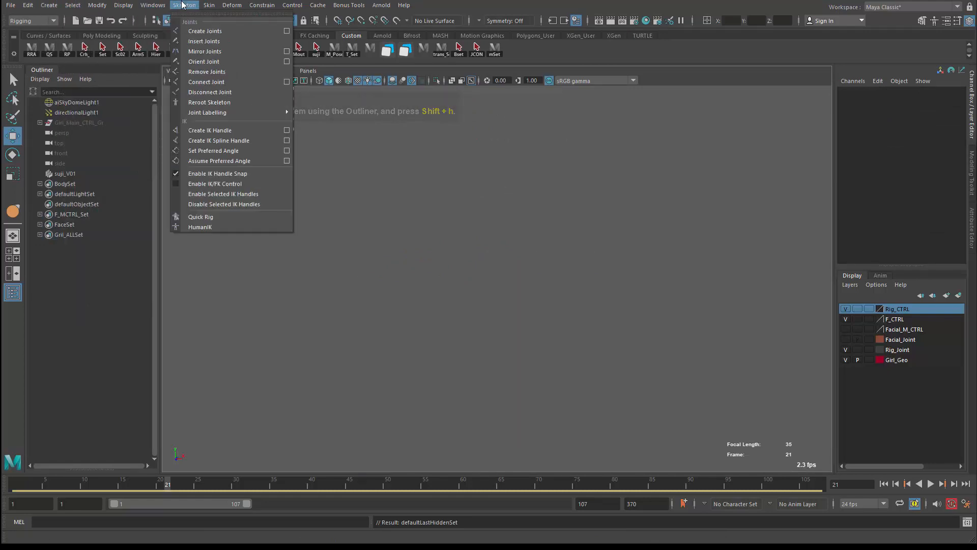
left_click(189, 32)
scroll(488, 268, "down", 4)
left_click_drag(488, 267, 530, 172, "alt")
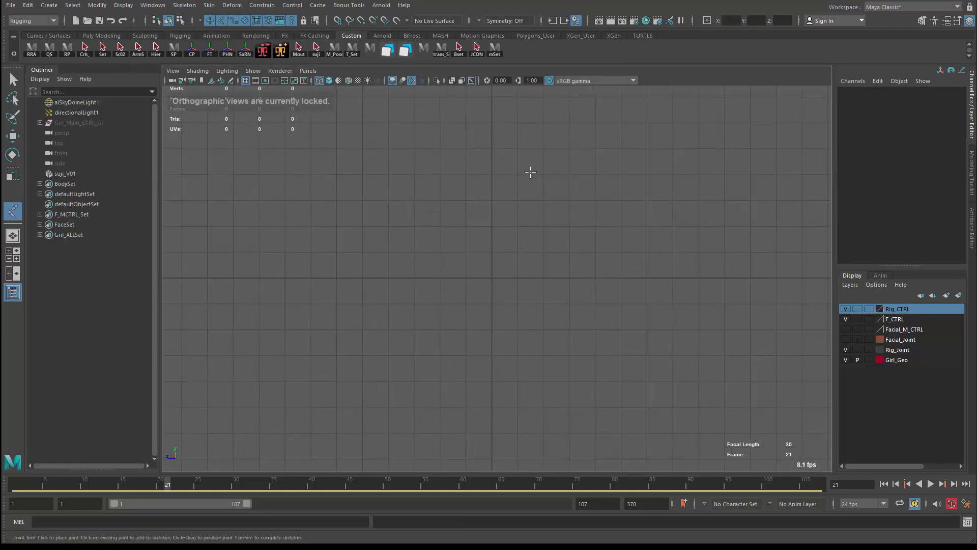
left_click(506, 380)
left_click(484, 340)
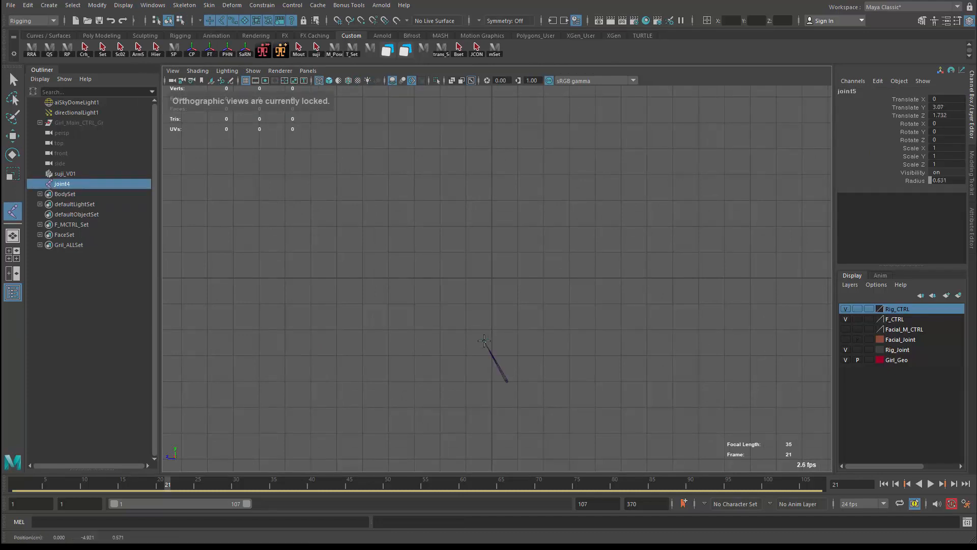
left_click(473, 280)
left_click(479, 227)
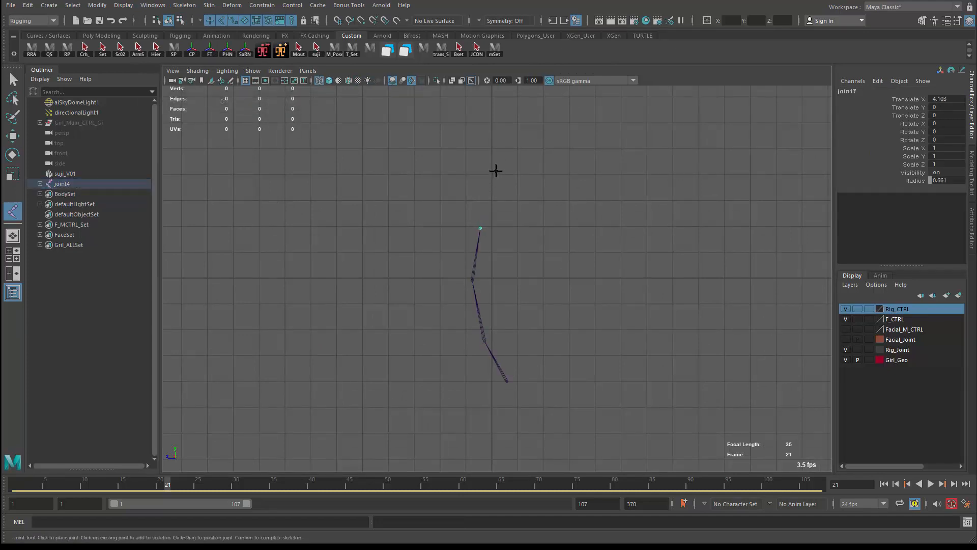
left_click_drag(495, 170, 513, 137)
key("w")
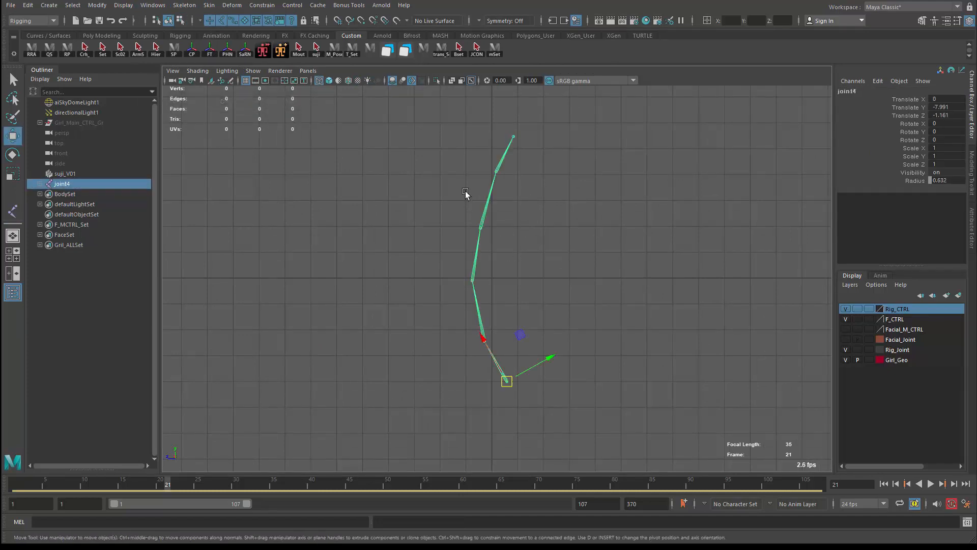
Reset the IK Spline Handle tool to its defaults and create a handle from the chain's lowest joint to its highest joint.
left_click(208, 6)
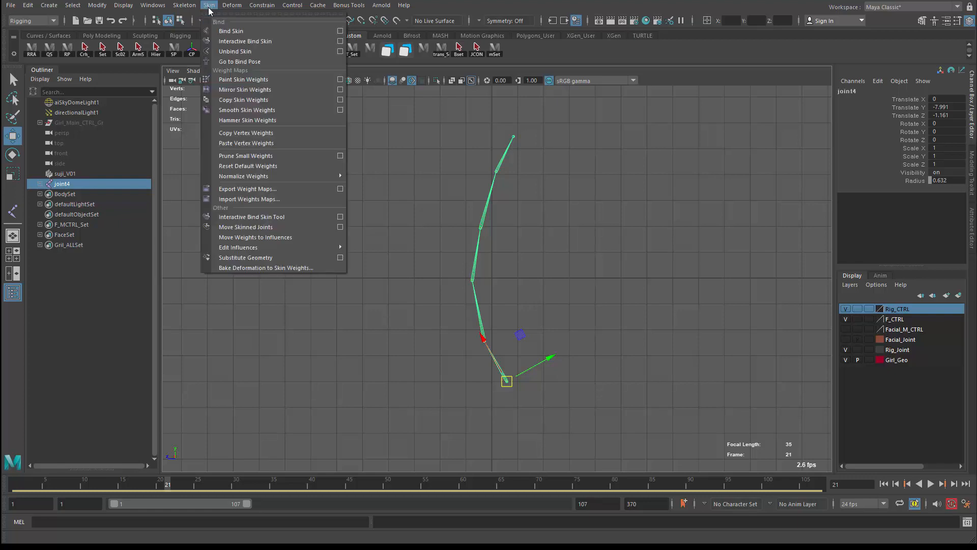
mouse_move(192, 8)
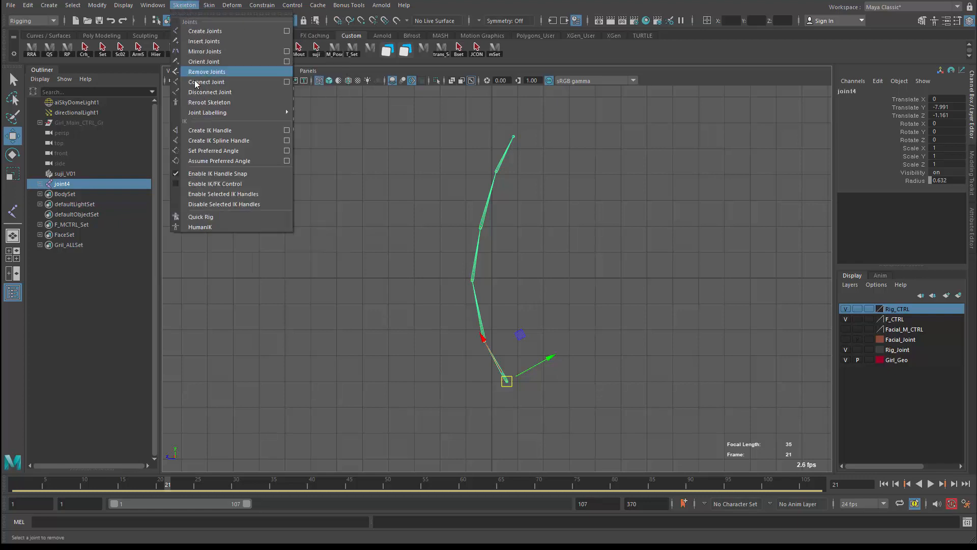
left_click(287, 141)
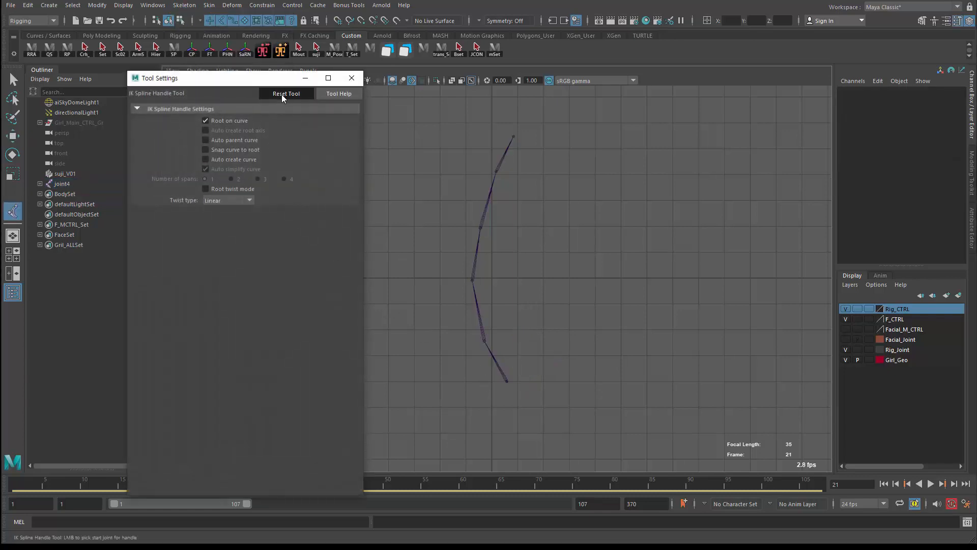
left_click(282, 93)
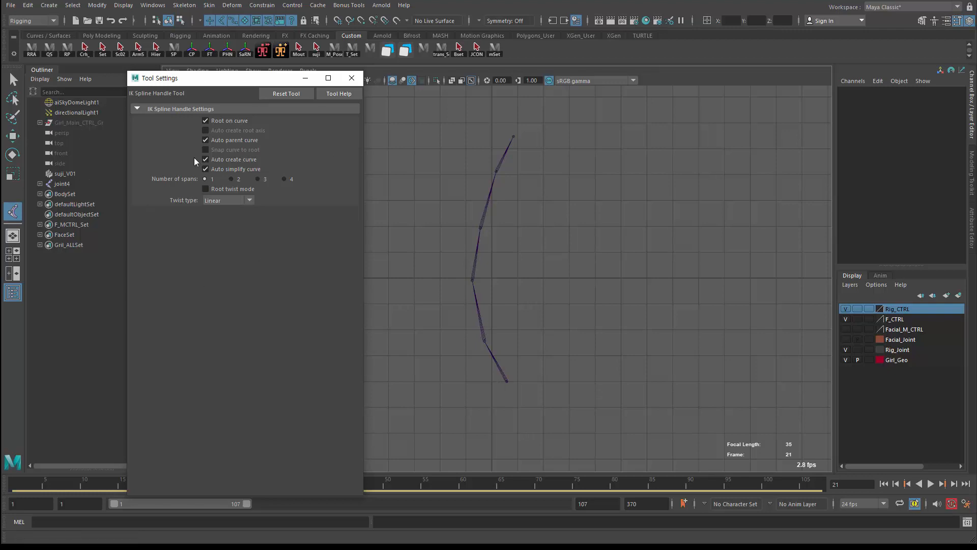
left_click(505, 381)
left_click(513, 135)
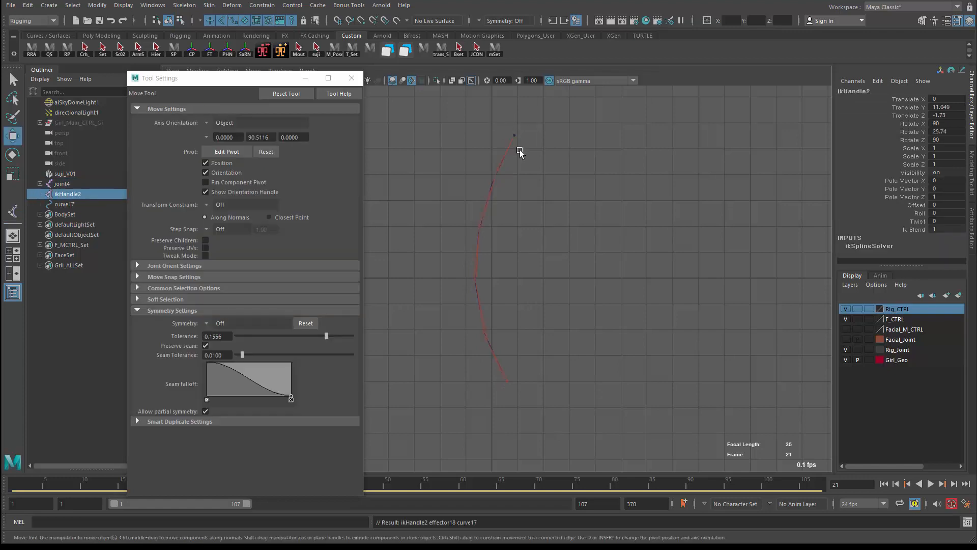
Examine ikHandle2 and its curve17 on the joint chain in the side and perspective views.
left_click(56, 205)
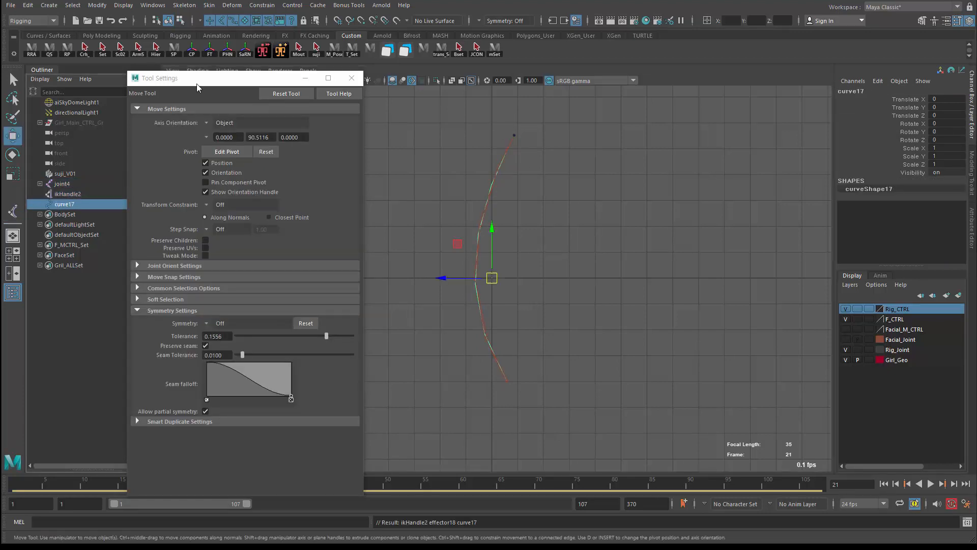
left_click_drag(198, 86, 863, 229)
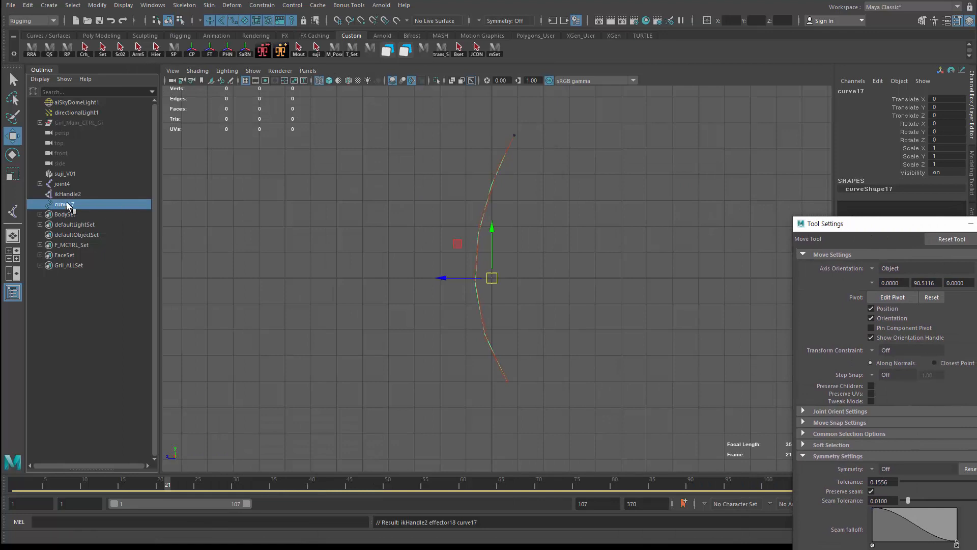
left_click(69, 195)
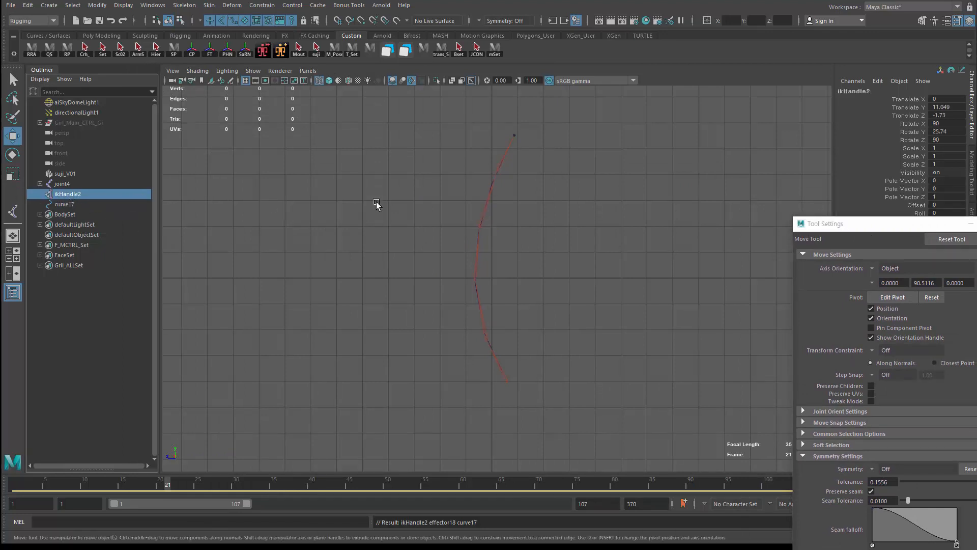
key("space")
key("space")
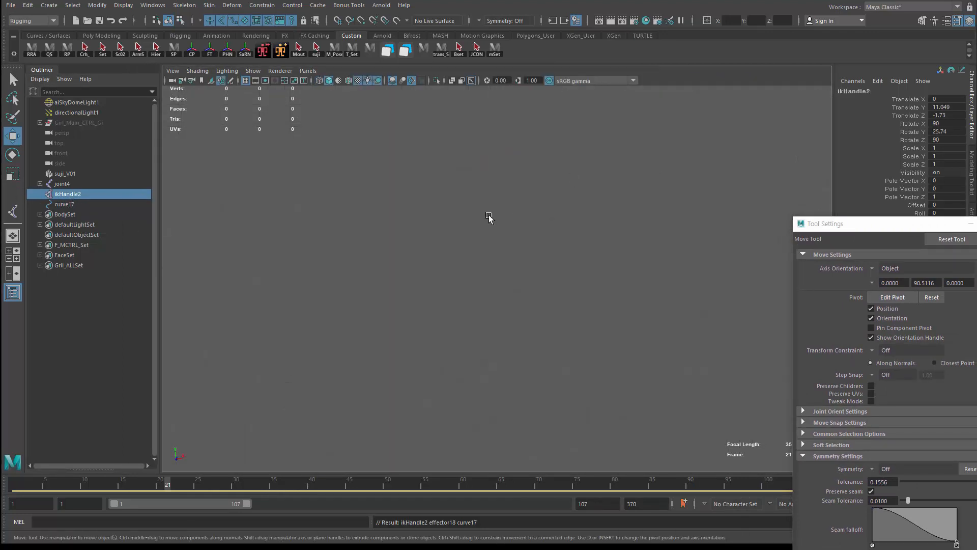
left_click_drag(490, 219, 355, 321, "alt")
right_click_drag(355, 321, 533, 375, "alt")
left_click_drag(532, 375, 477, 343, "alt")
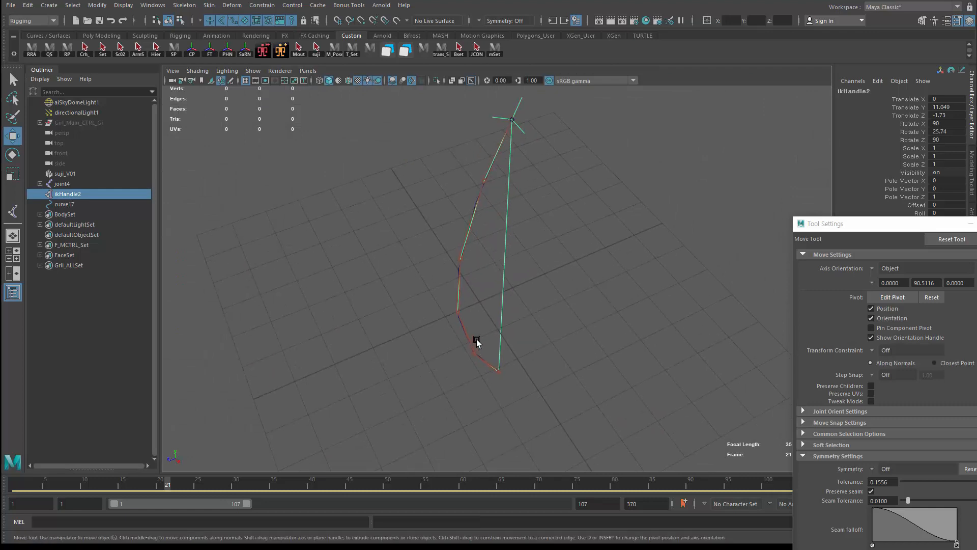
left_click(64, 204)
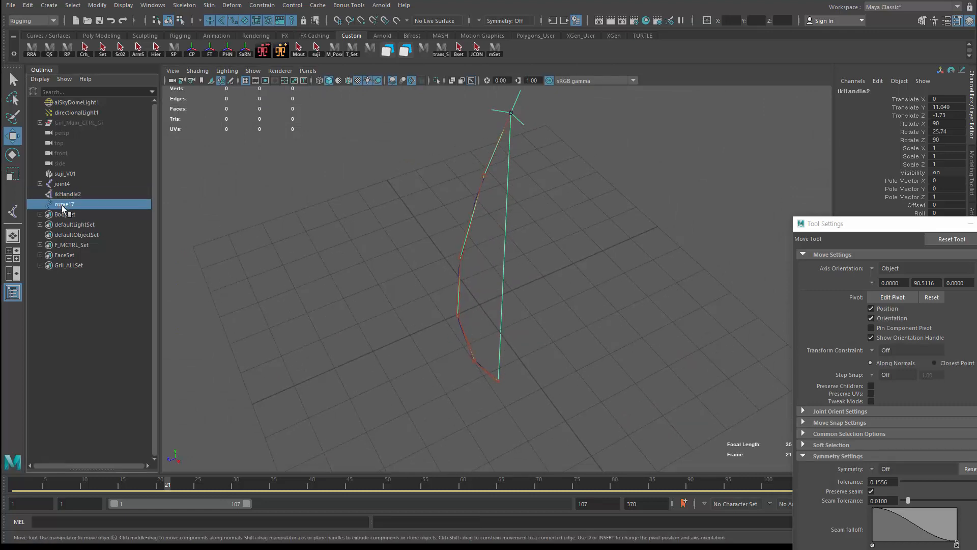
left_click_drag(371, 288, 325, 280, "alt")
Delete ikHandle2 and curve17 so only the joint chain remains.
left_click(326, 280)
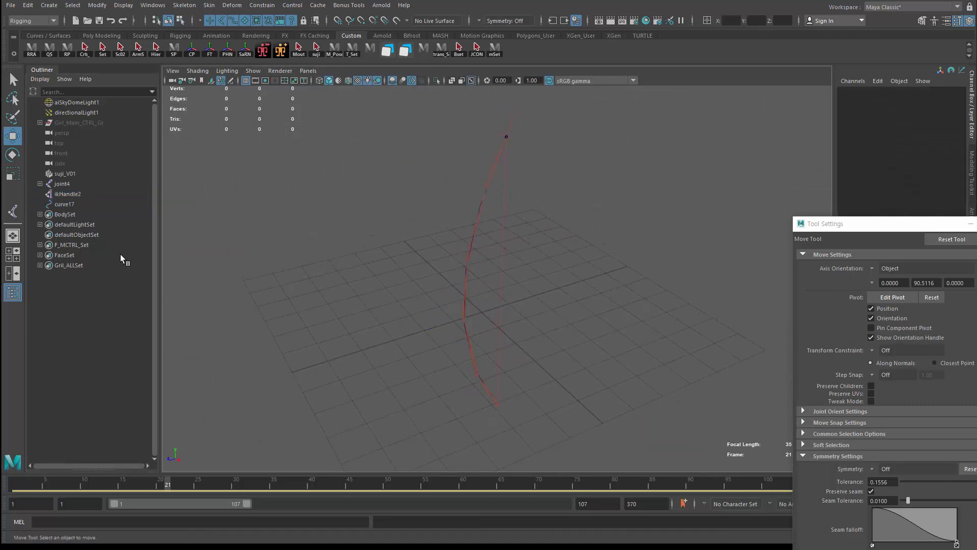
left_click_drag(60, 194, 61, 207)
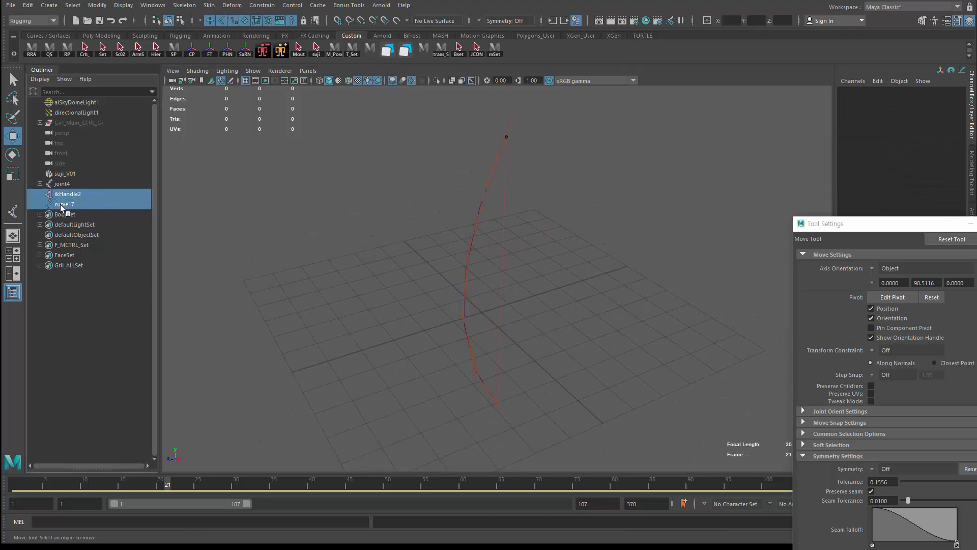
key("Delete")
Create a spline IK handle with the default options from joint4 to joint9, choosing both joints in the expanded hierarchy.
left_click(39, 184)
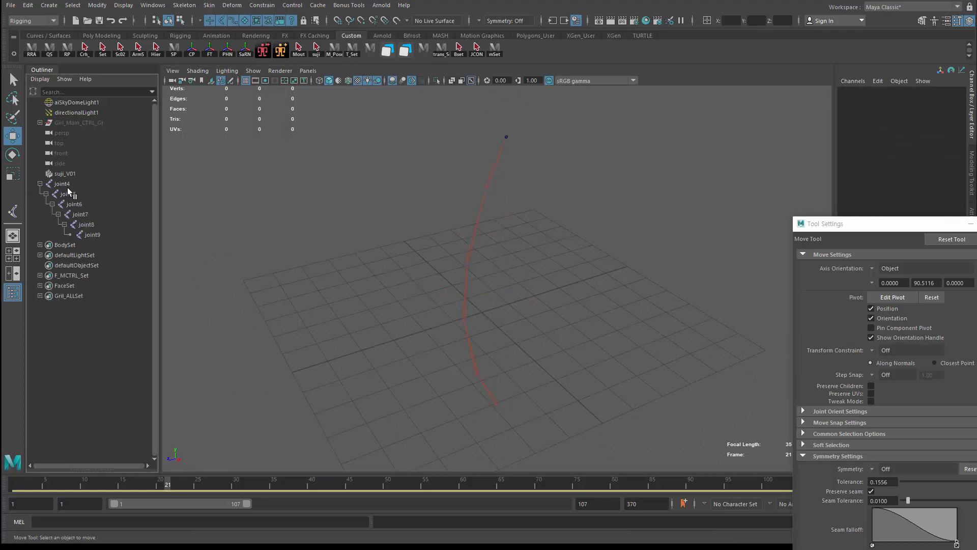
left_click_drag(897, 227, 791, 114)
left_click(185, 5)
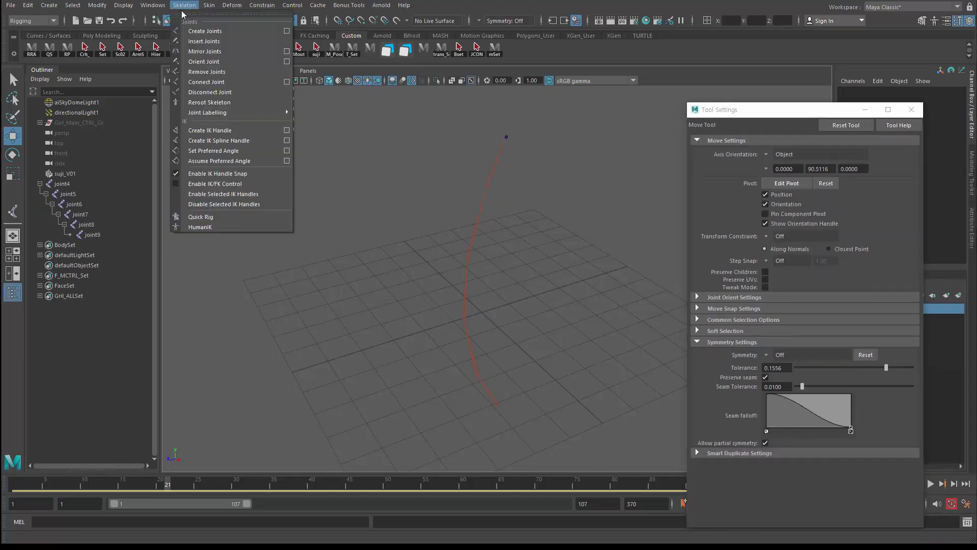
left_click(286, 136)
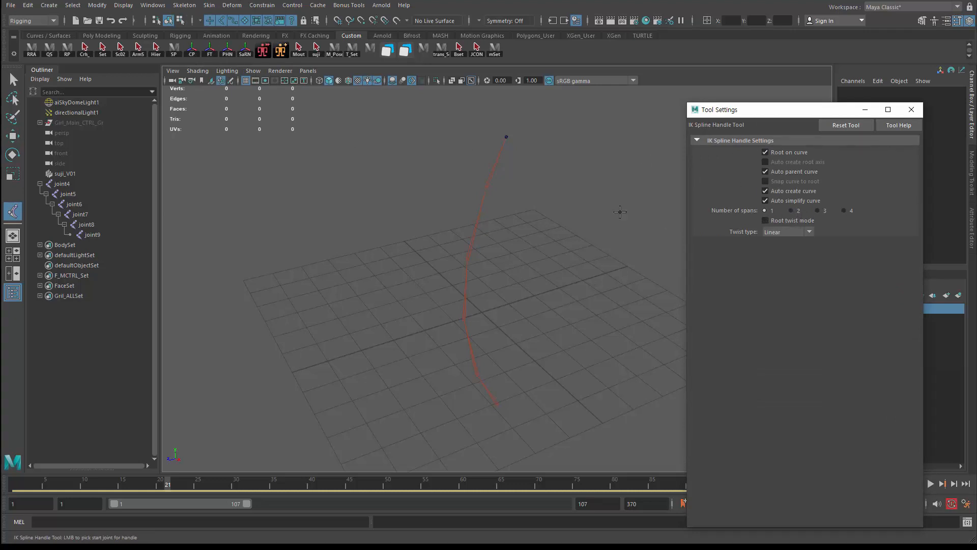
left_click(65, 185)
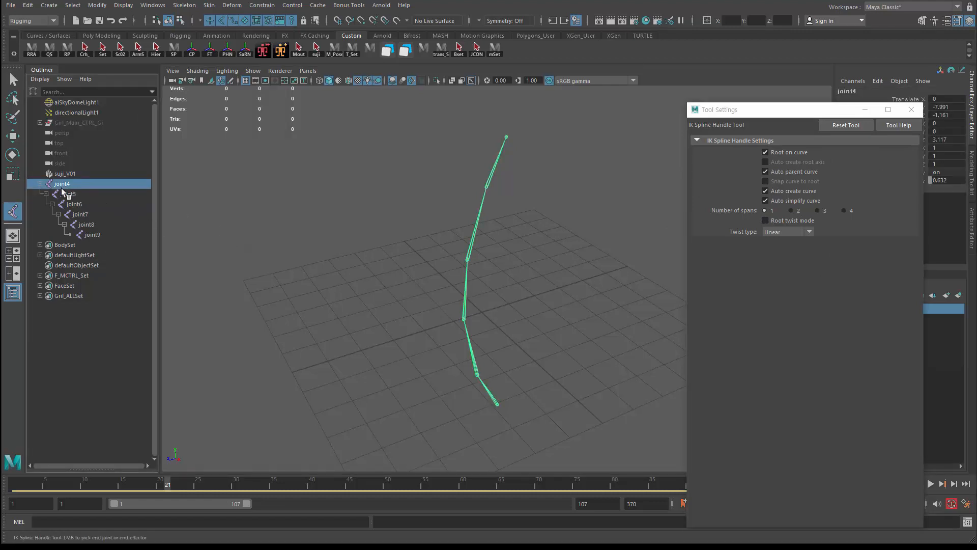
left_click(91, 234)
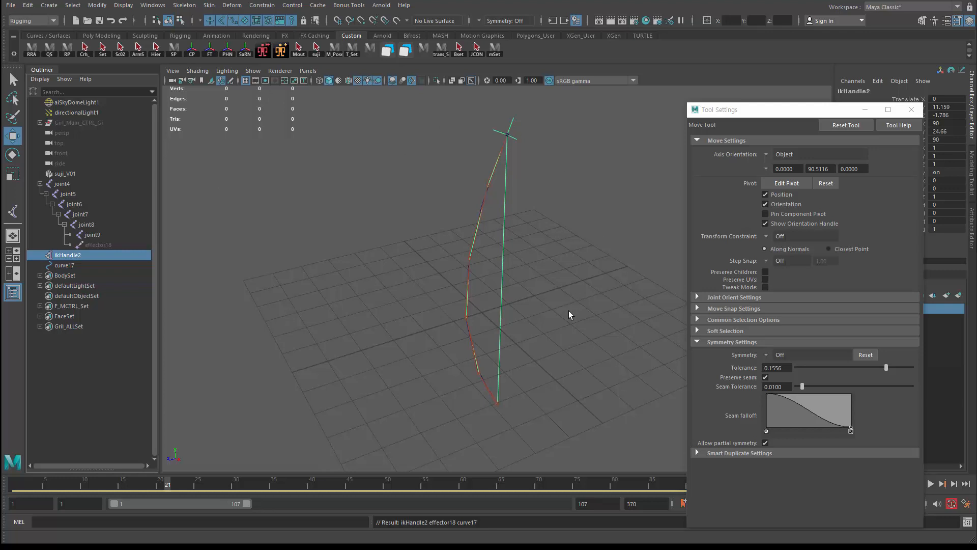
Show curve17 in component mode and select all its control vertices to examine their placement.
left_click(63, 265)
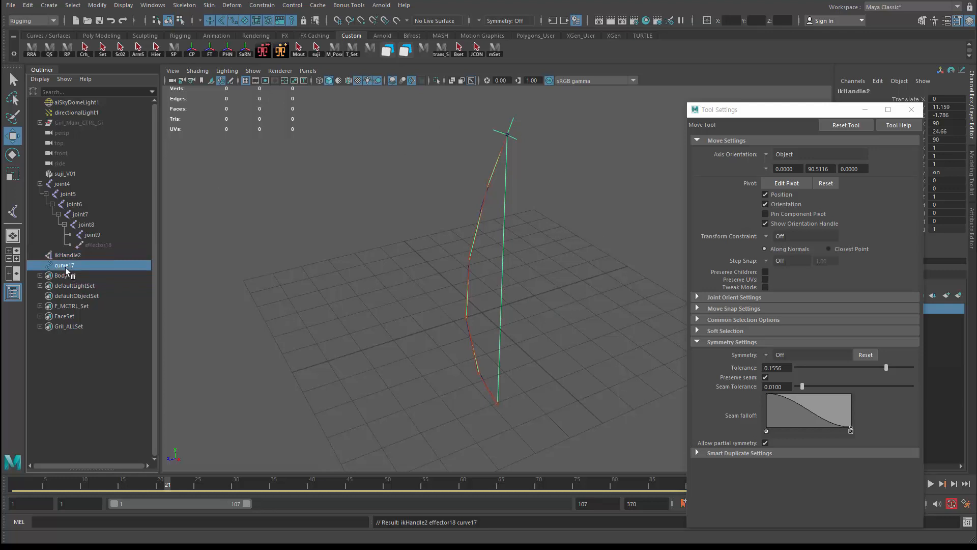
key("F8")
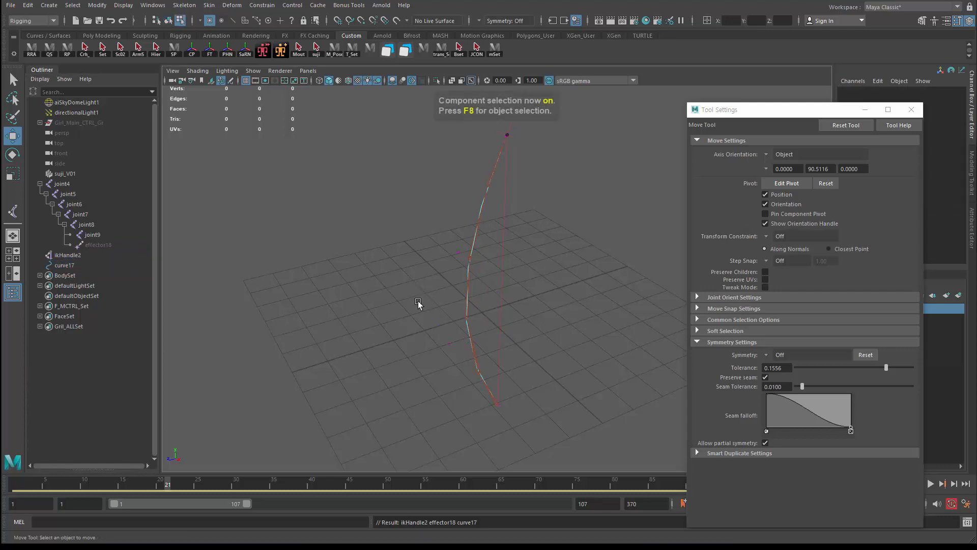
left_click_drag(361, 240, 636, 509)
left_click_drag(397, 356, 394, 378, "alt")
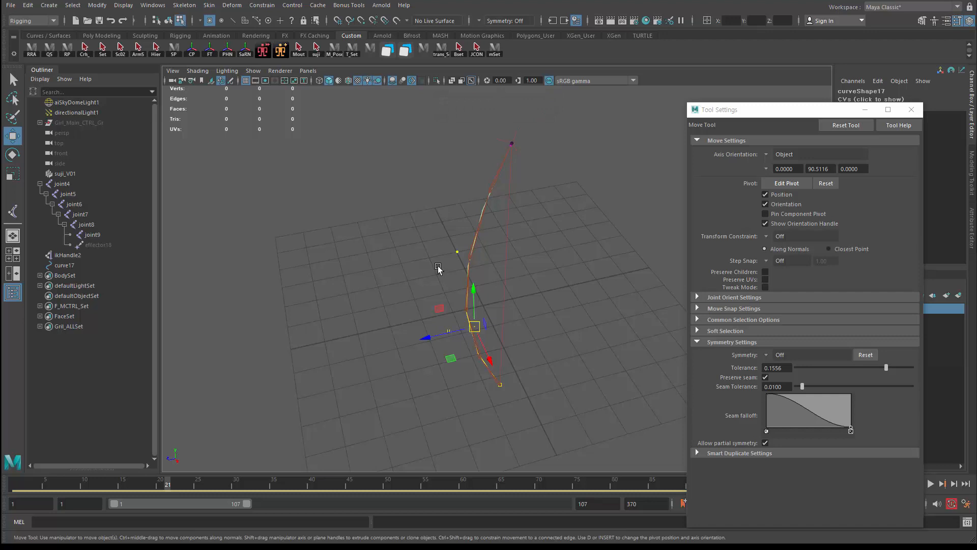
left_click_drag(470, 351, 467, 393, "alt")
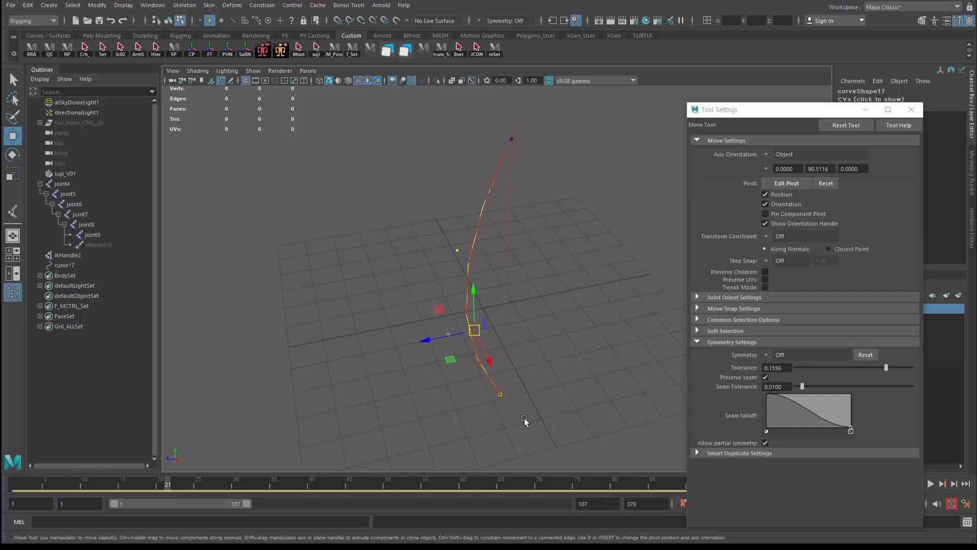
Check the curve's control vertices one by one from the base to the top, and select all of them again.
left_click_drag(524, 419, 459, 380)
left_click_drag(450, 338, 402, 311)
left_click_drag(432, 239, 458, 263)
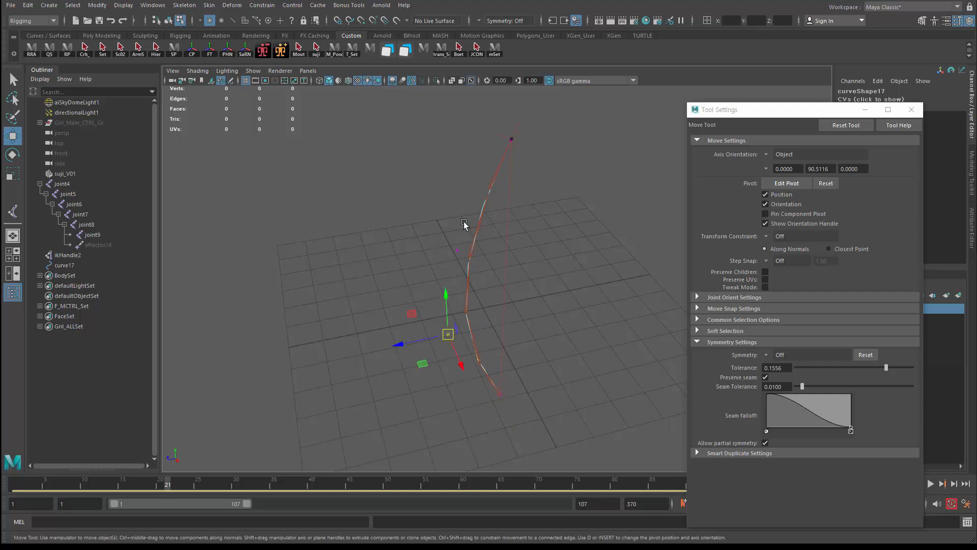
left_click_drag(426, 108, 514, 201)
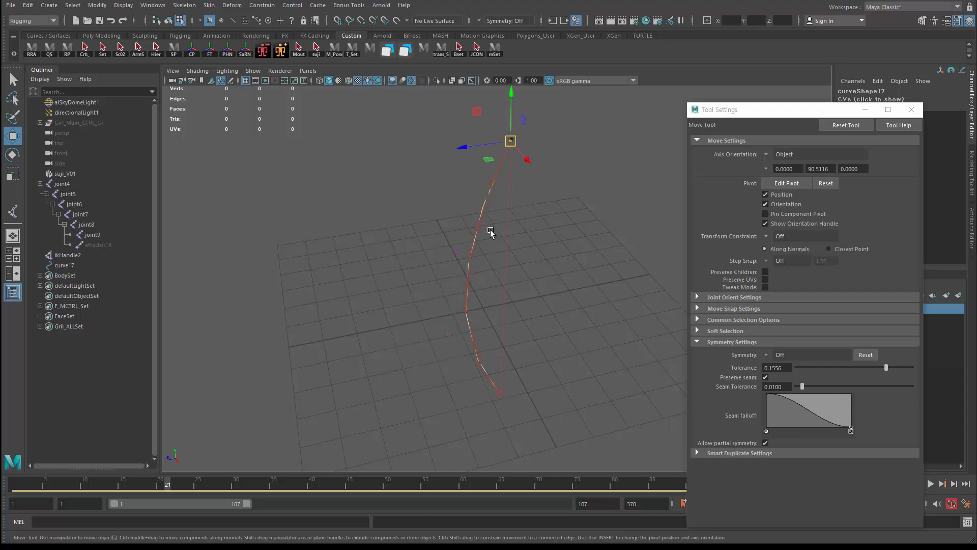
left_click_drag(472, 285, 461, 245, "alt")
right_click_drag(416, 242, 324, 191, "alt")
left_click_drag(342, 145, 672, 464)
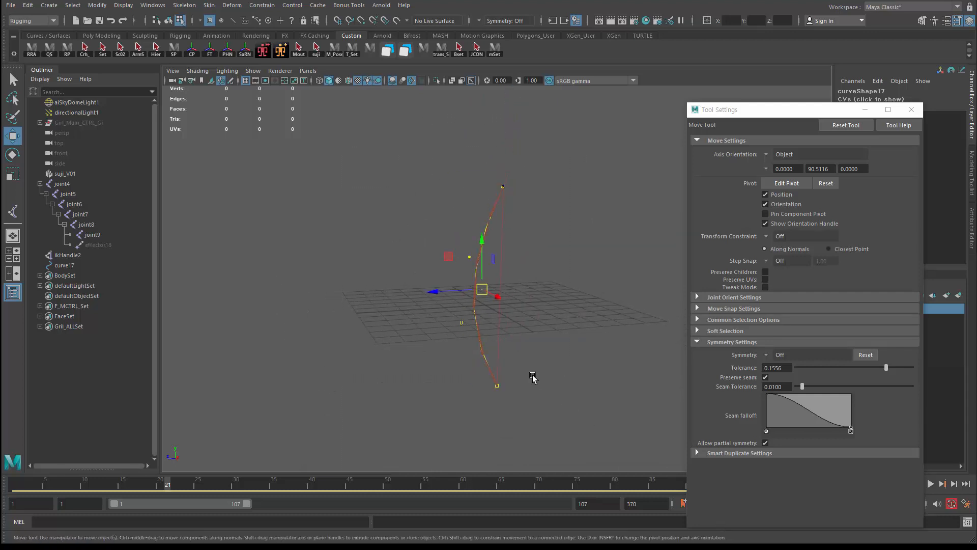
left_click_drag(532, 377, 514, 375, "alt")
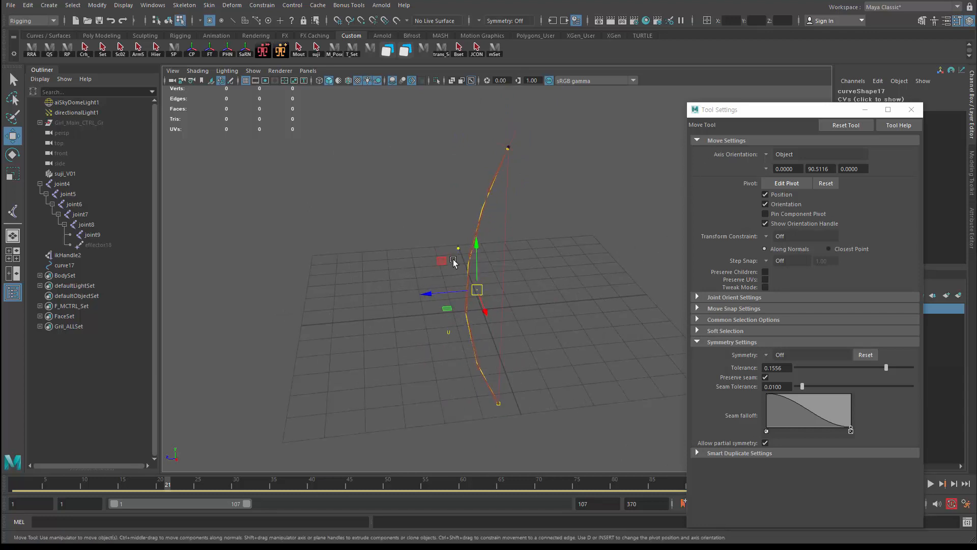
Delete the recreated spline curve curve17 together with ikHandle2.
left_click(65, 265)
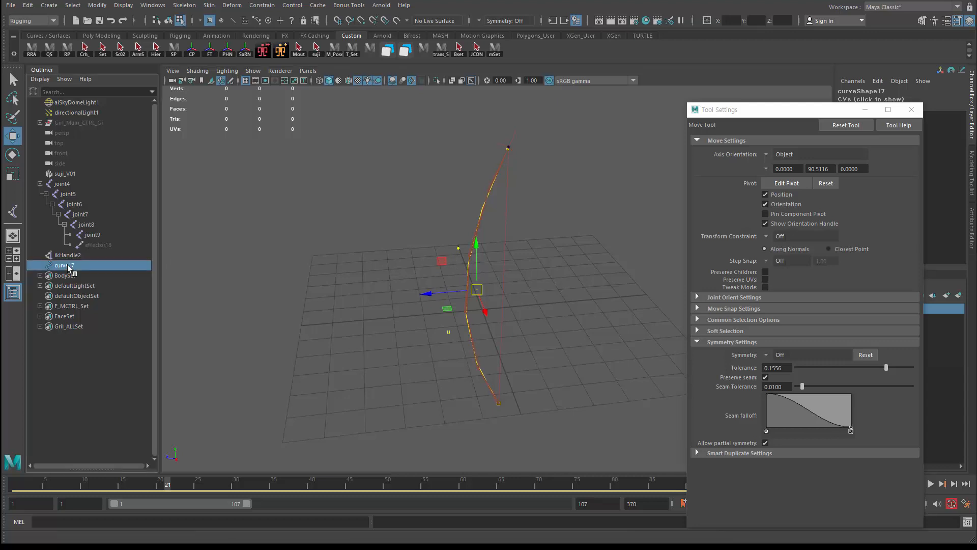
left_click_drag(316, 458, 385, 430, "alt")
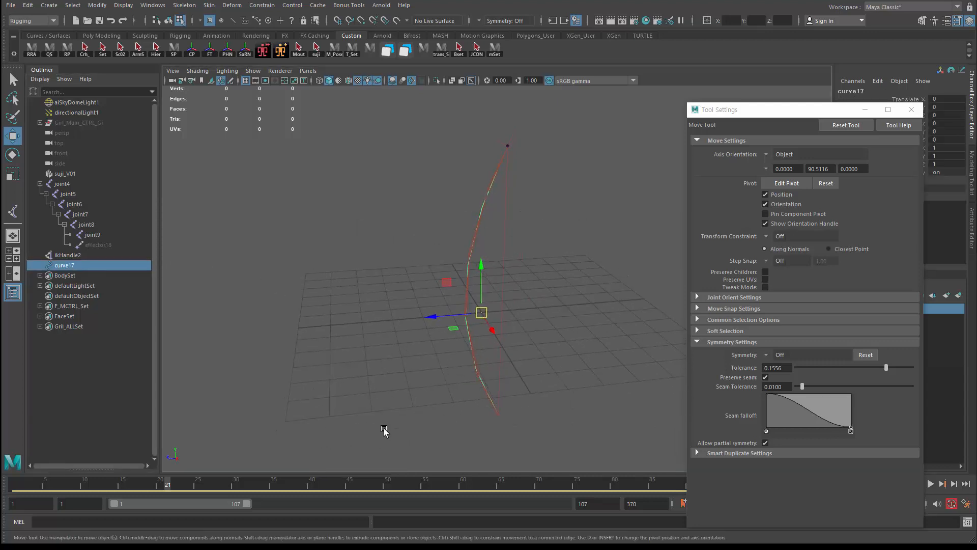
left_click(69, 257, "ctrl")
key("Delete")
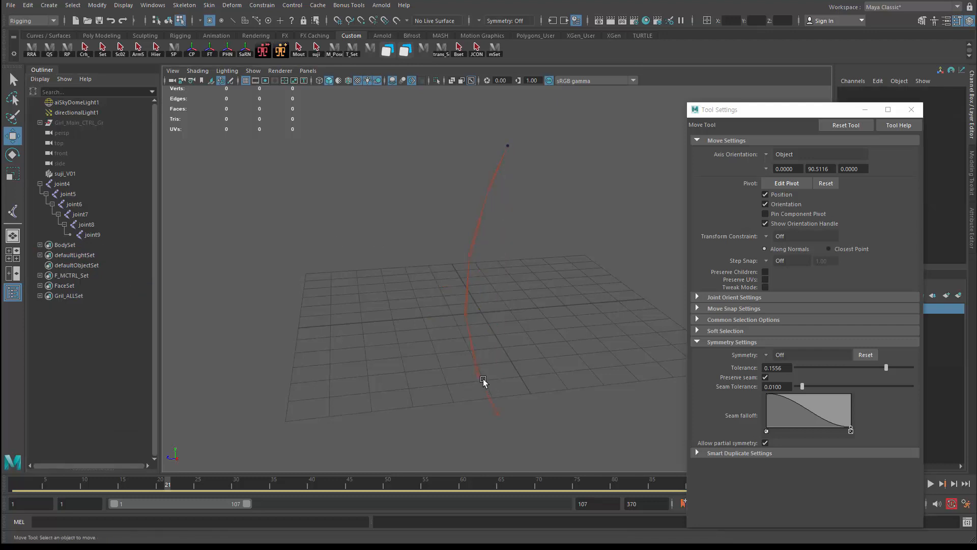
Create a spline IK handle from joint4 to joint9 with the number of spans set to 2.
key("y")
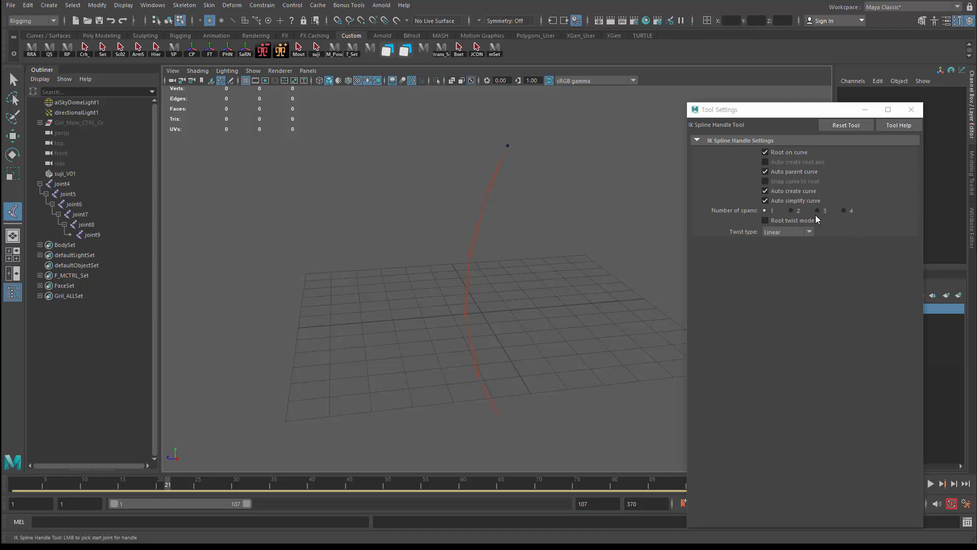
left_click(791, 211)
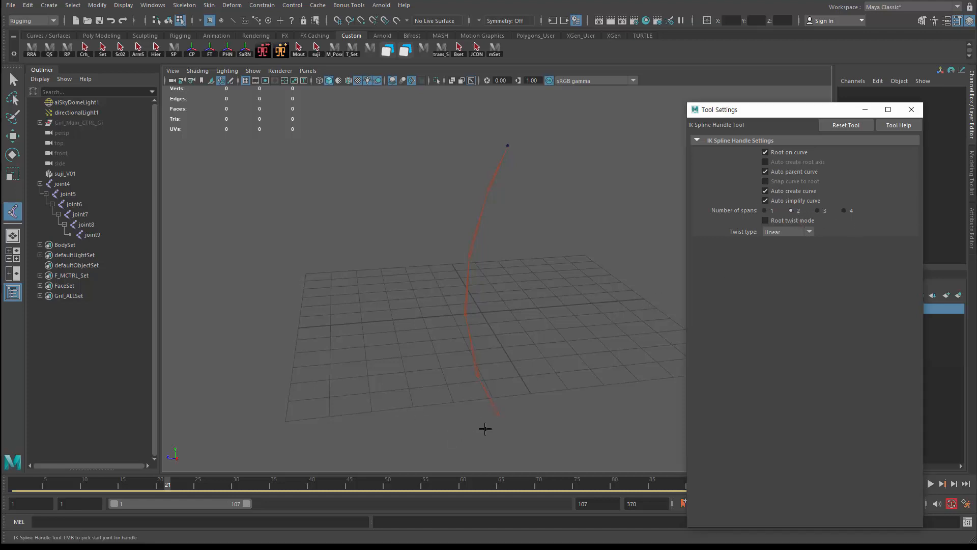
left_click(498, 413)
left_click(506, 148)
key("w")
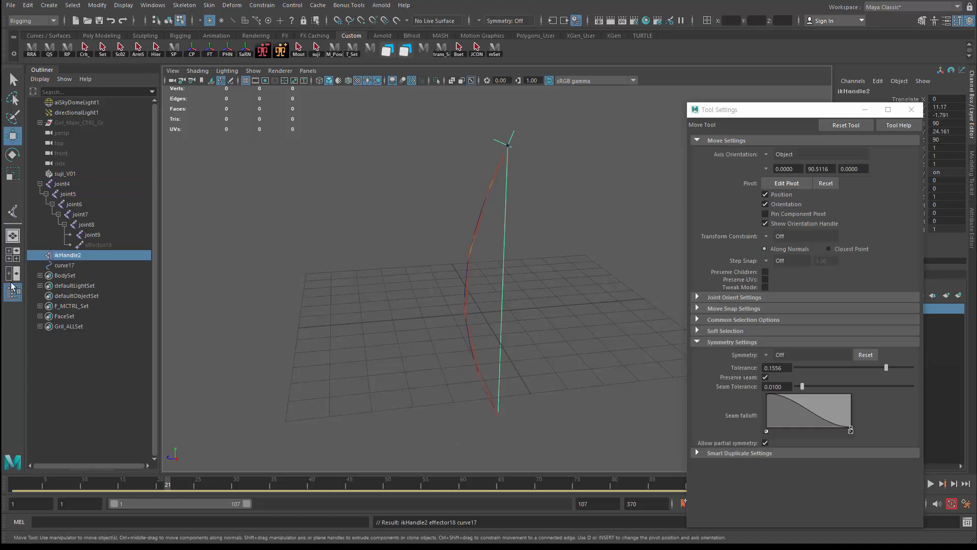
Show curve17 in component mode, check its control vertices from base to top, and return to object mode.
left_click(64, 265)
key("F8")
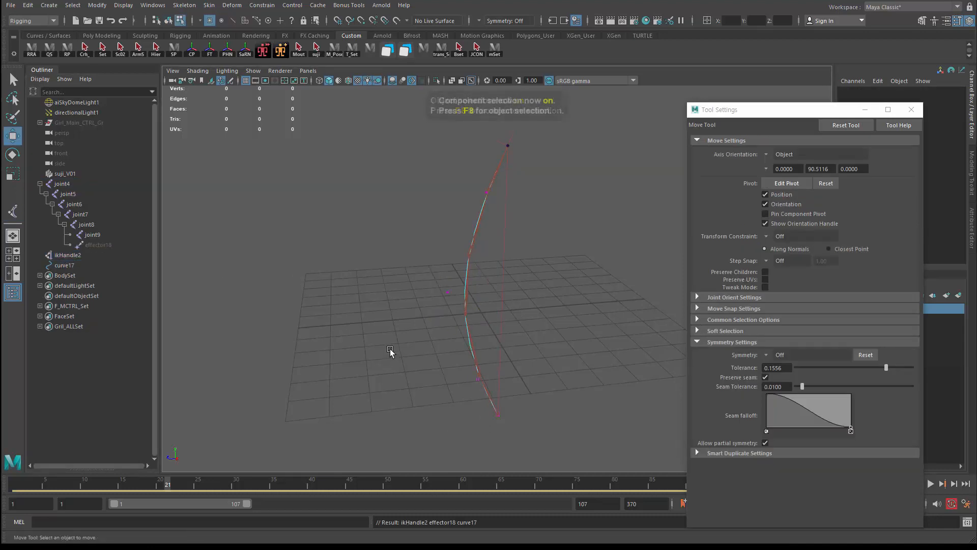
key("F8")
key("F8")
left_click_drag(359, 365, 592, 500)
left_click_drag(410, 273, 473, 328)
left_click_drag(400, 200, 565, 184)
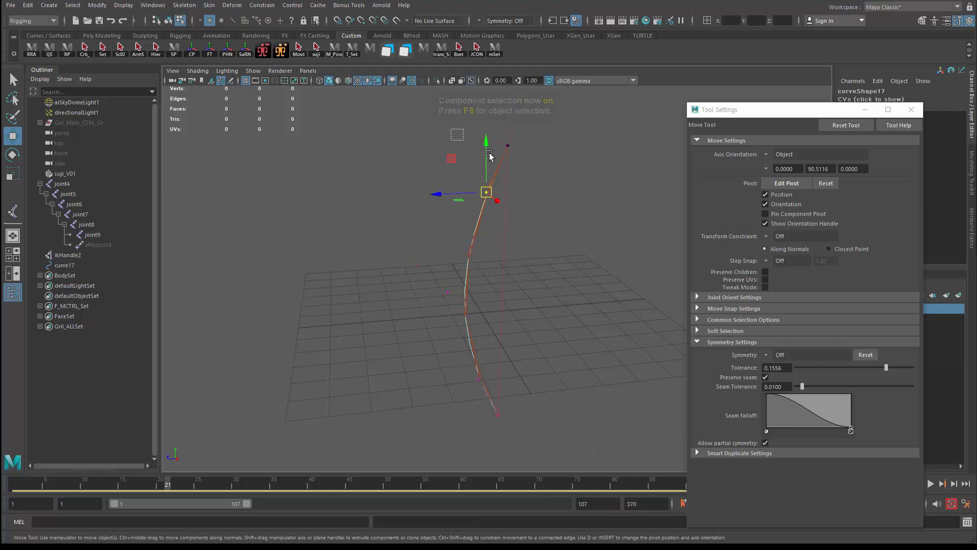
left_click_drag(470, 124, 516, 180)
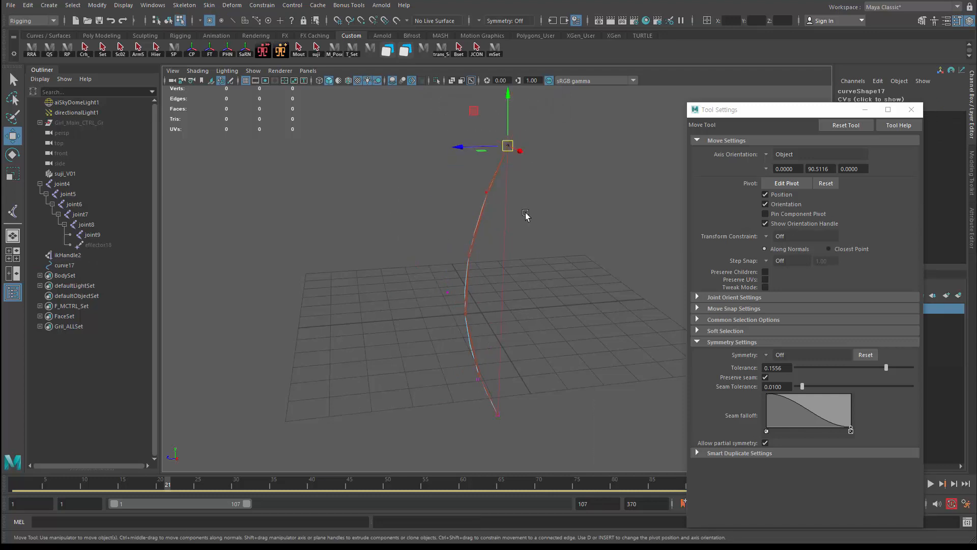
key("F8")
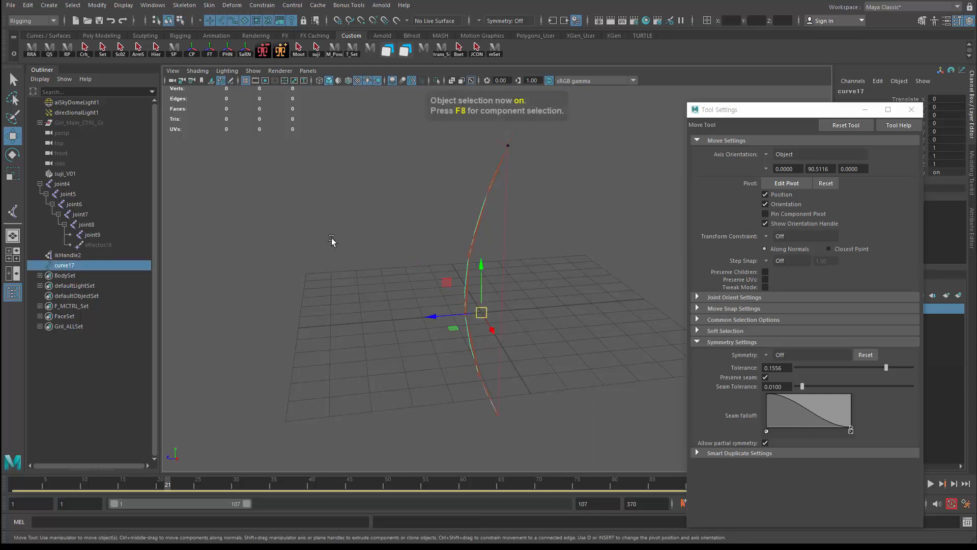
Display curve17's shape attributes, close the tool settings, and check the curve's span value.
key("ctrl+a")
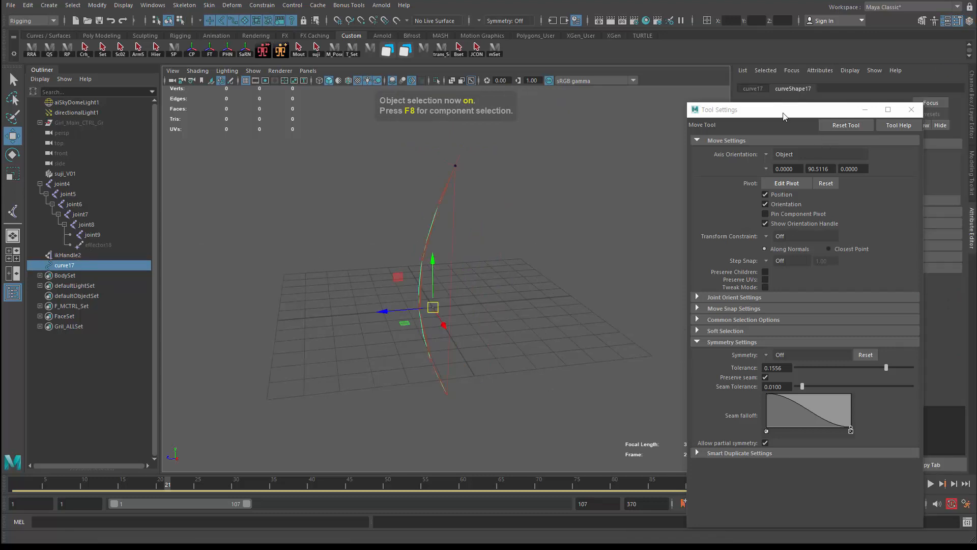
left_click_drag(784, 112, 821, 132)
left_click(948, 130)
left_click(825, 168)
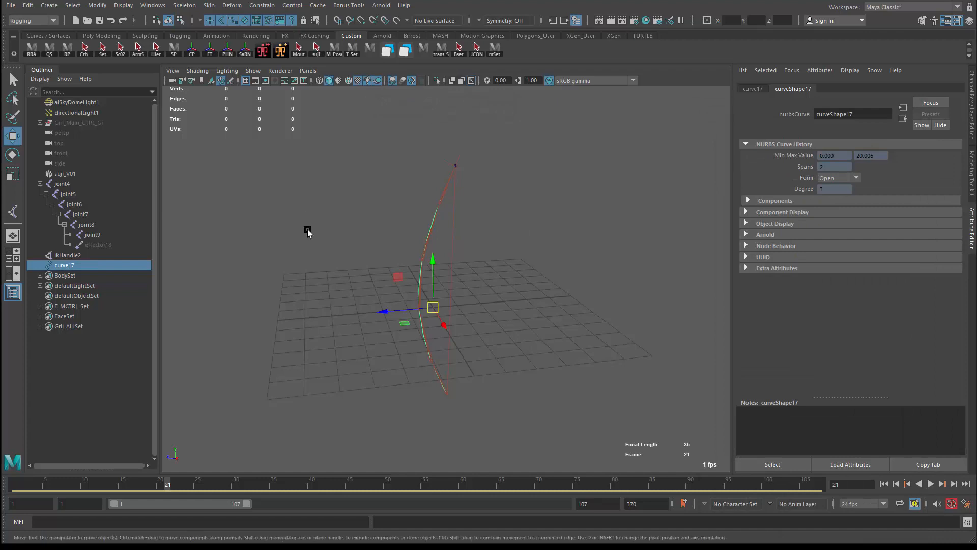
Start a CV curve with the default settings beside the joint chain, placing its first three control vertices upward.
key("space")
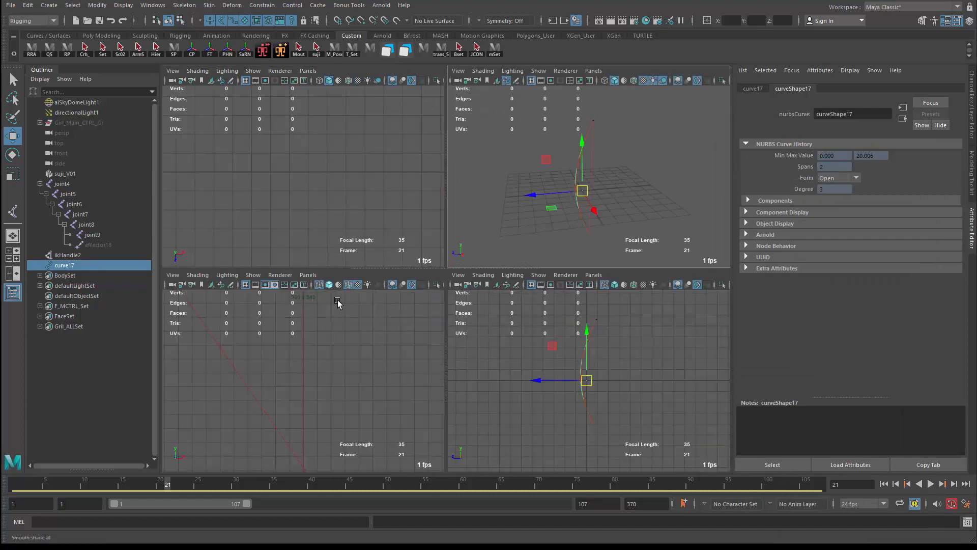
left_click(56, 6)
mouse_move(82, 82)
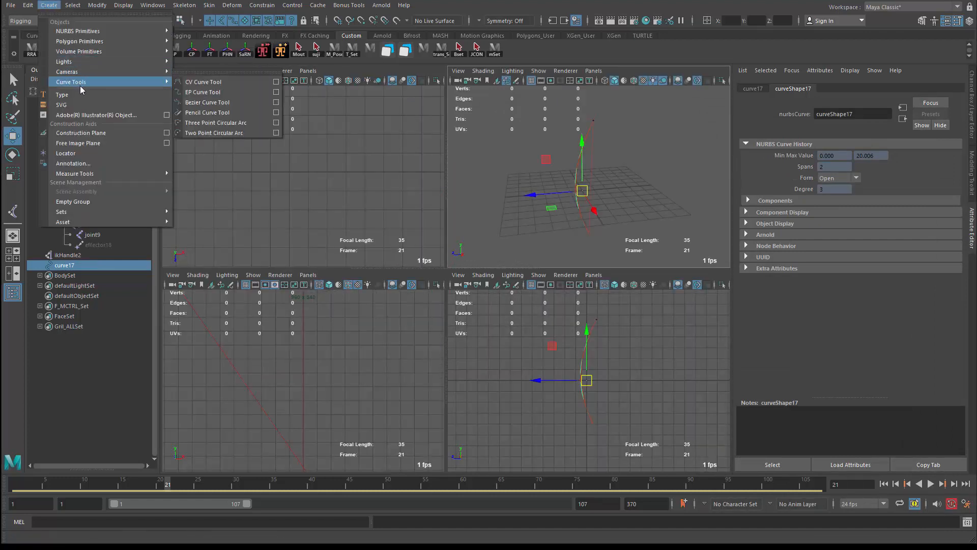
left_click(202, 85)
key("space")
left_click(325, 332)
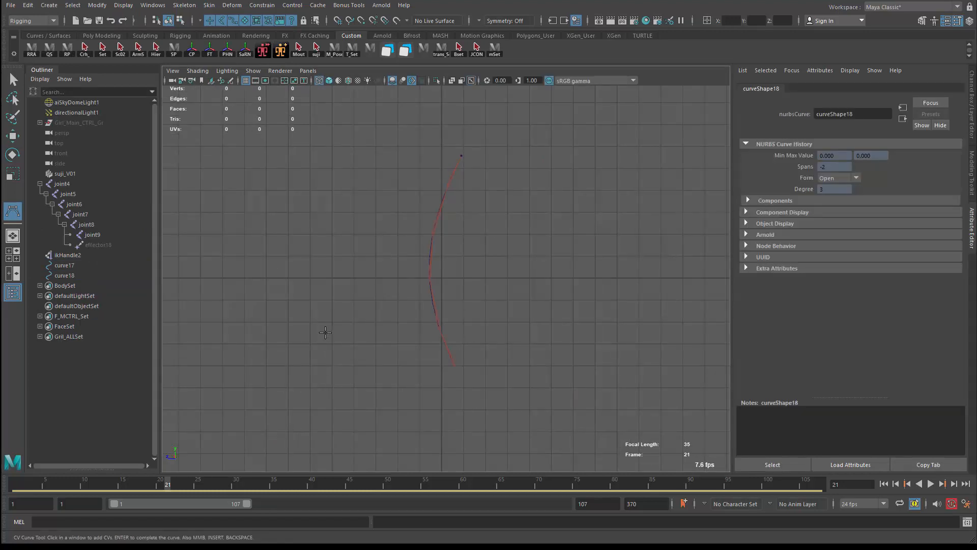
key("space")
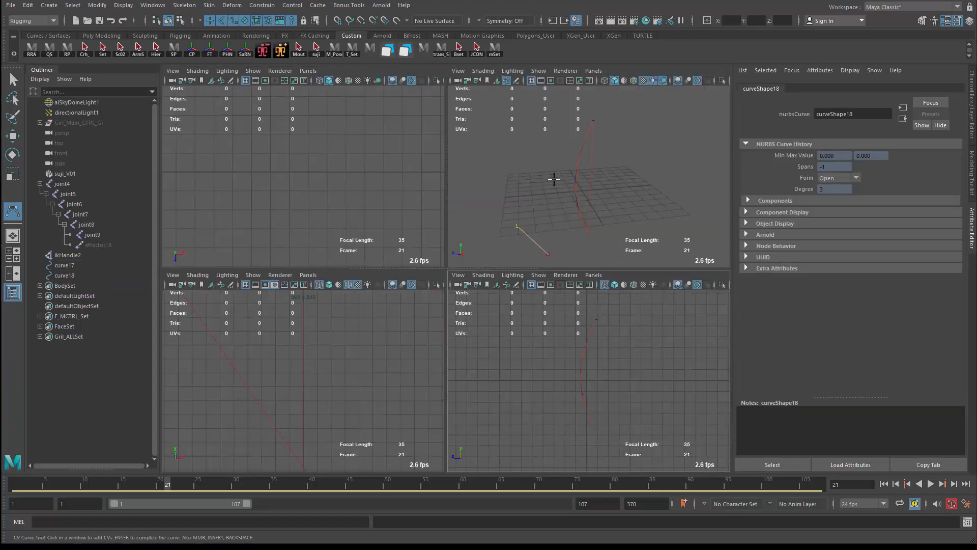
left_click(522, 154)
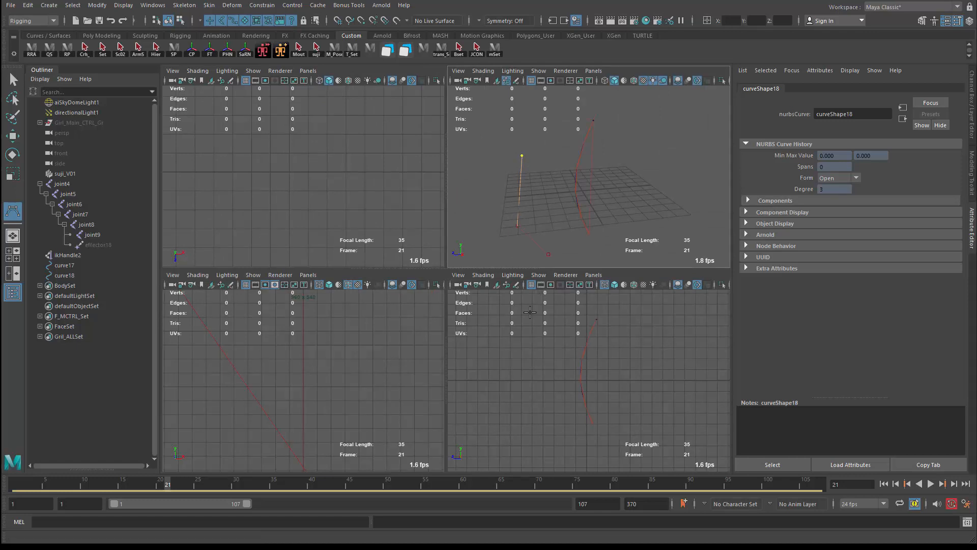
Display all object types in the side view, and complete the curve with a fourth control vertex.
left_click(538, 275)
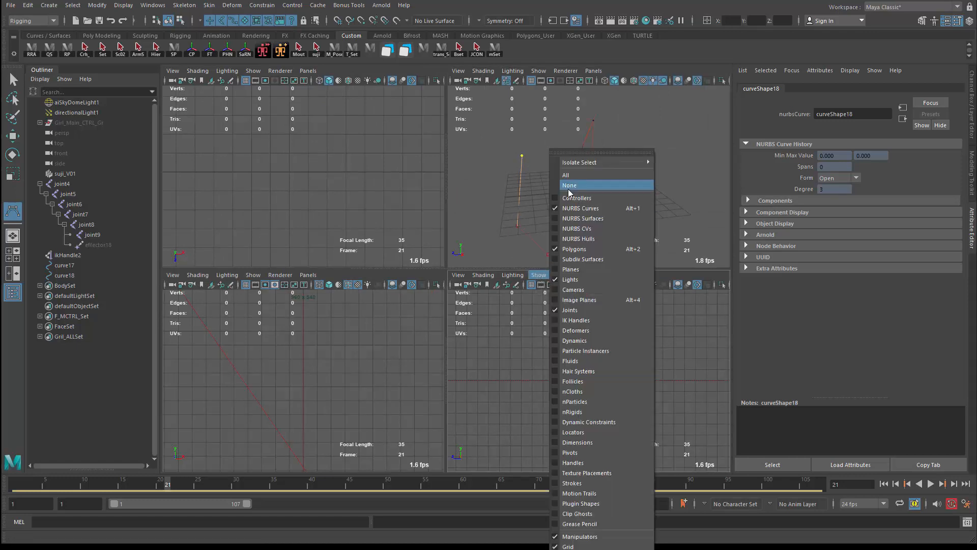
left_click(570, 183)
key("space")
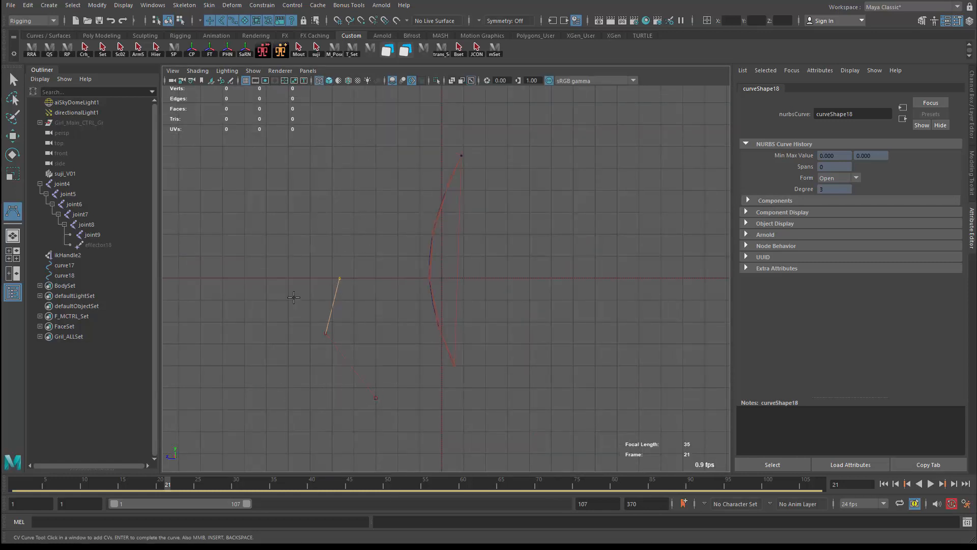
left_click(370, 233)
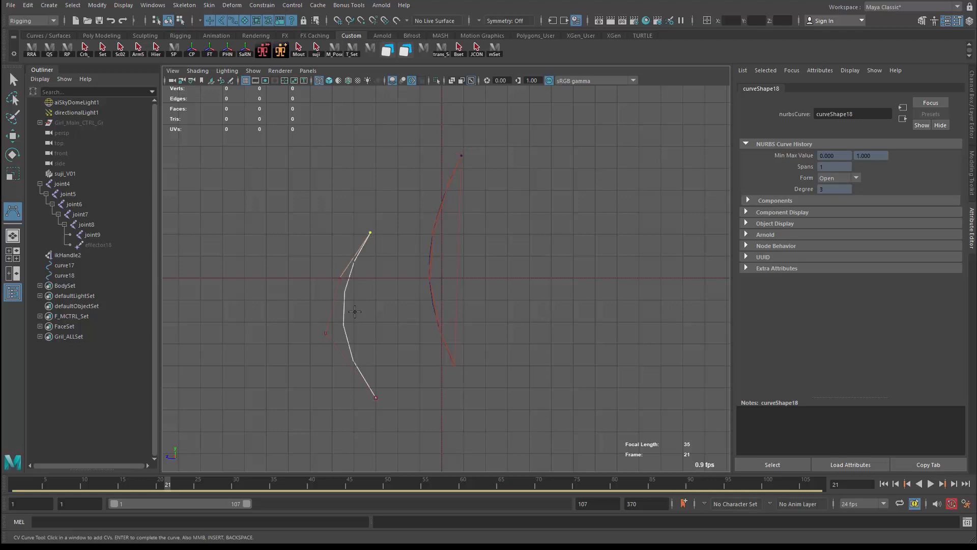
key("Return")
Examine the new curve's control vertices in component mode, comparing the lower three with the top one.
key("w")
key("F8")
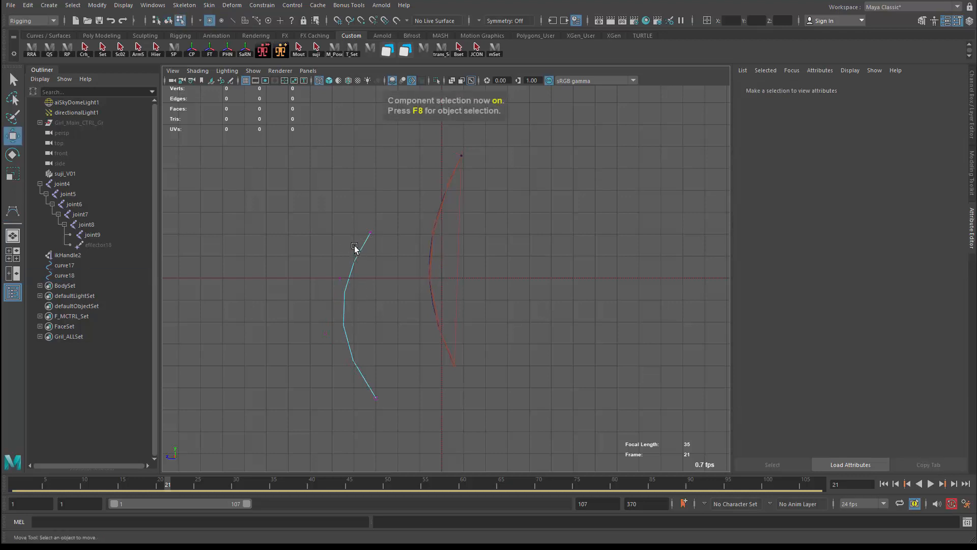
left_click_drag(342, 214, 404, 251)
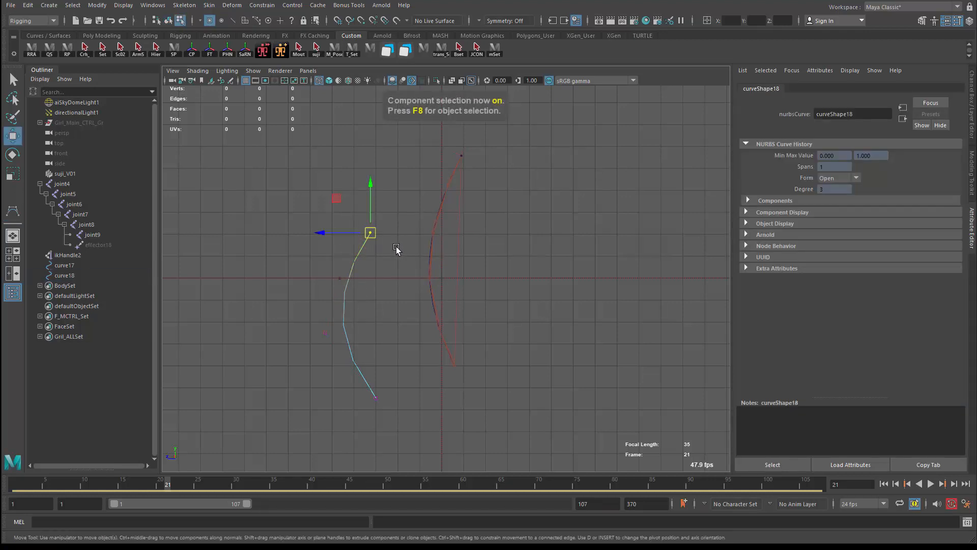
left_click_drag(432, 419, 286, 259)
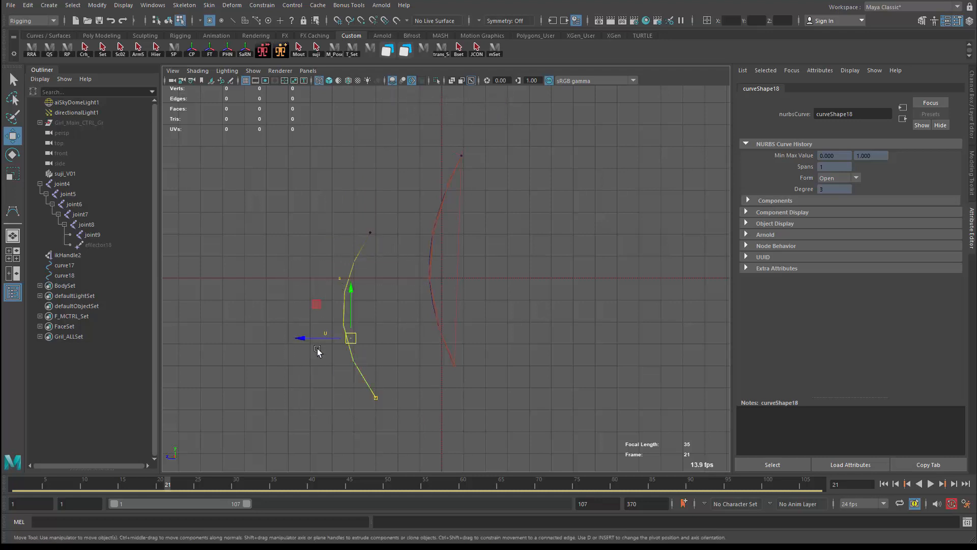
key("b")
left_click_drag(272, 264, 415, 448)
left_click_drag(329, 210, 387, 245)
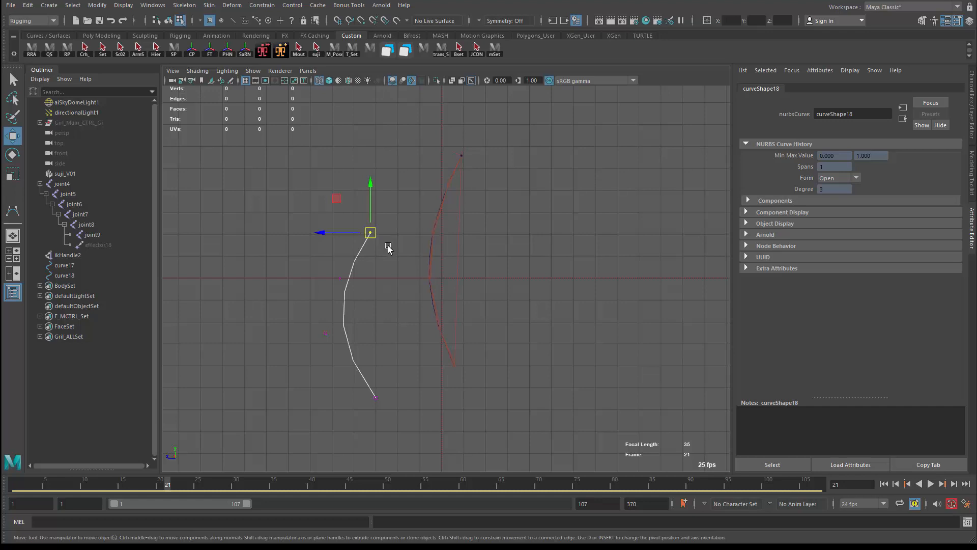
Review the four-point curve's control vertices against its span and degree values, and return to object mode.
key("3")
left_click(356, 327)
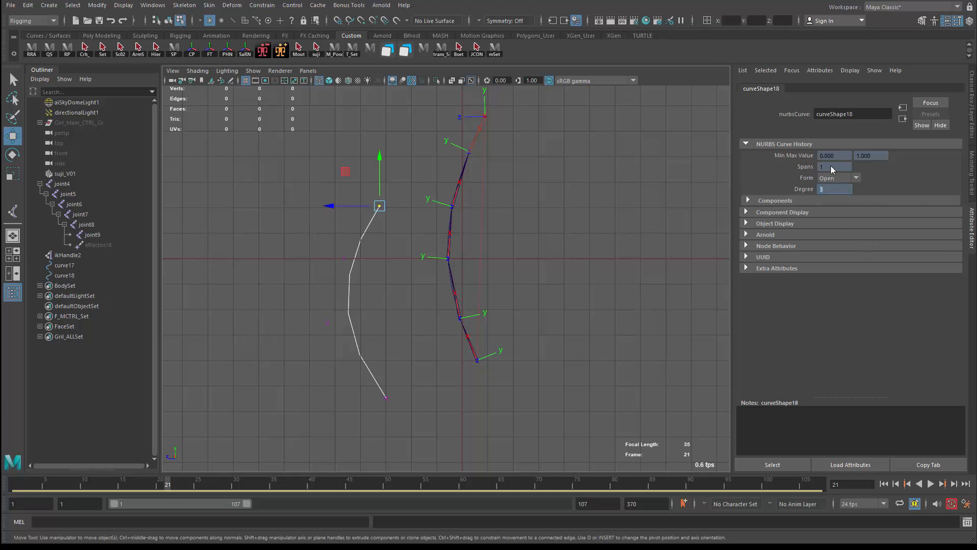
left_click_drag(267, 250, 463, 480)
left_click_drag(339, 191, 418, 223)
left_click(258, 259)
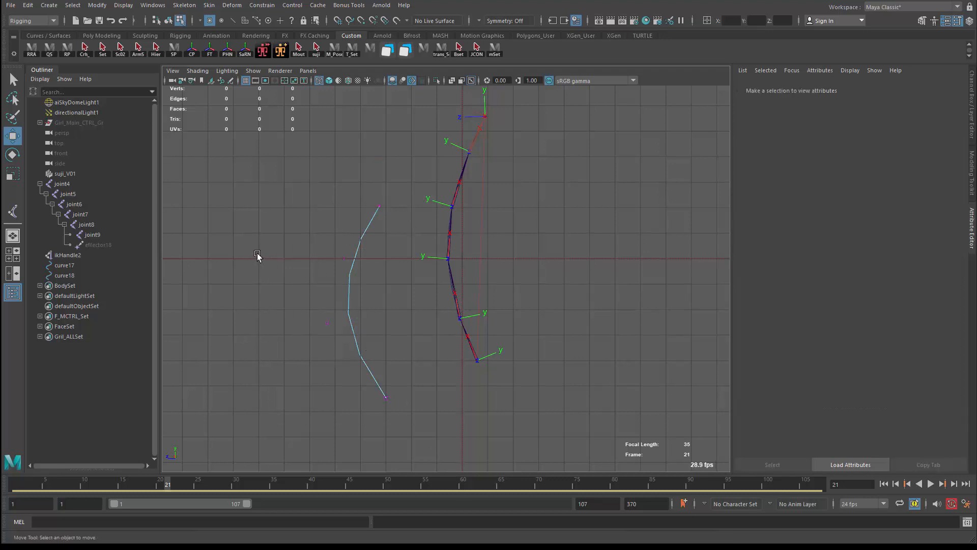
key("F8")
Configure the CV Curve Tool with a curve degree of 2.
left_click(48, 5)
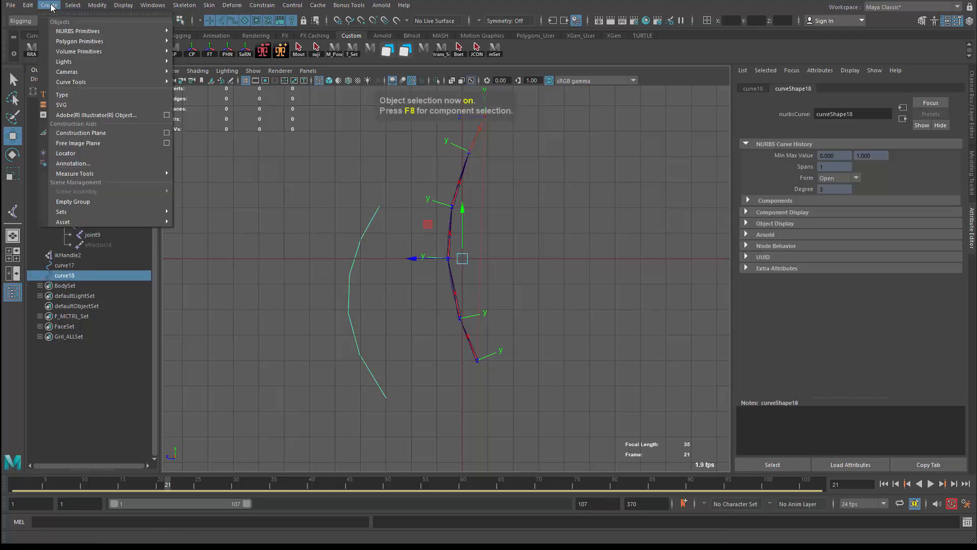
mouse_move(127, 82)
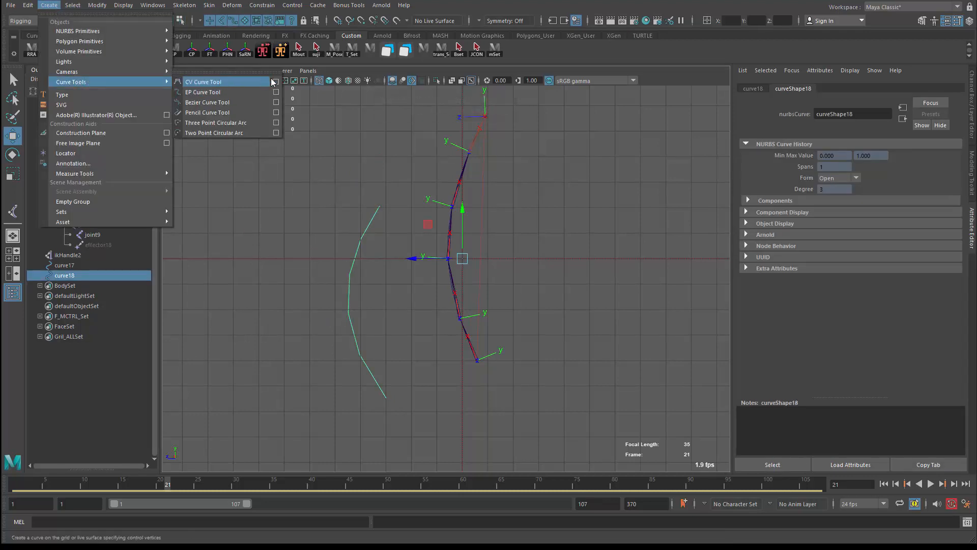
left_click(239, 82)
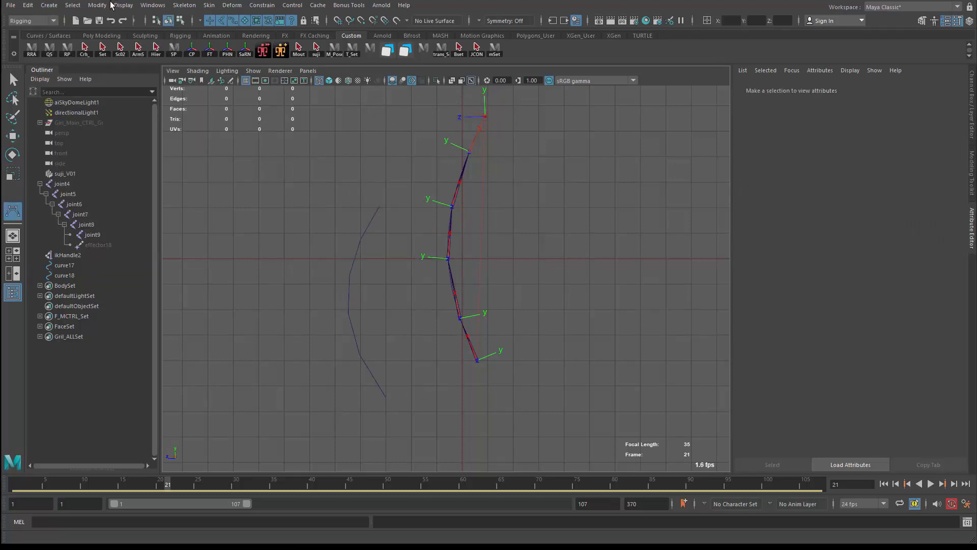
left_click(47, 6)
mouse_move(106, 80)
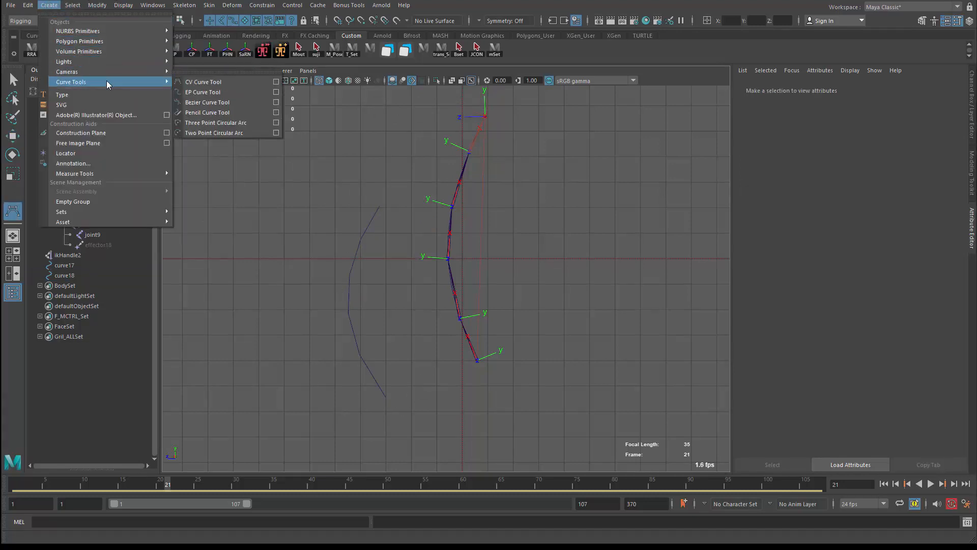
left_click(277, 82)
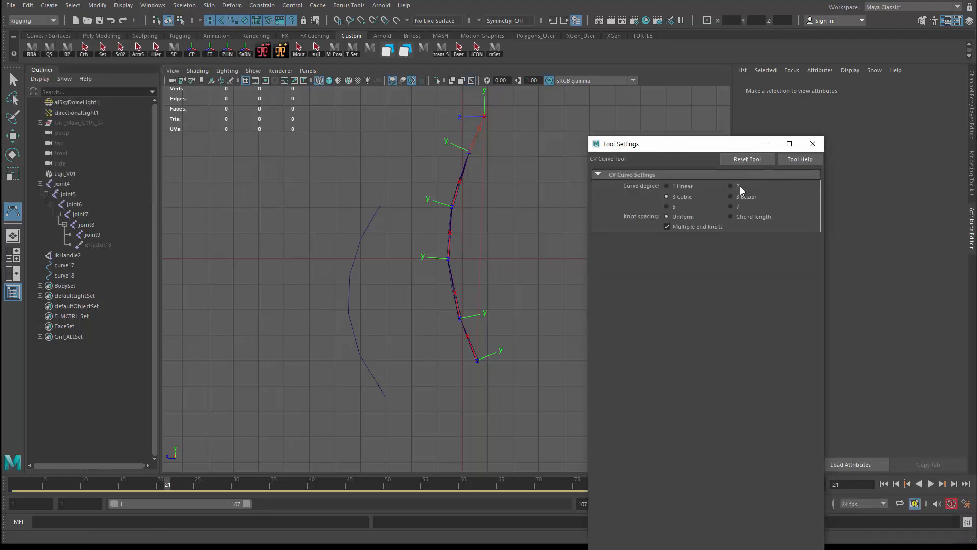
left_click(736, 186)
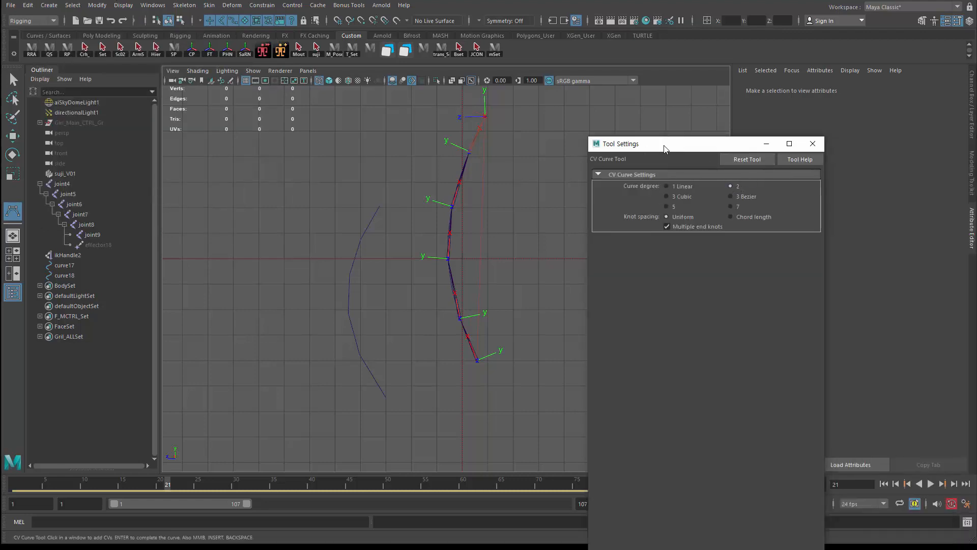
left_click(812, 144)
Draw a three-point CV curve from base to top beside the cubic curve.
left_click(341, 419)
left_click(285, 352)
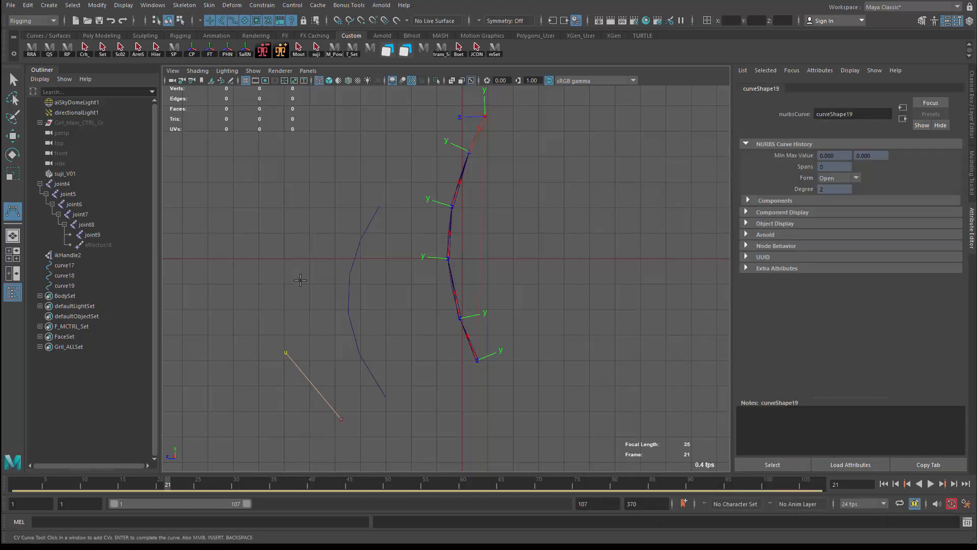
left_click(307, 245)
key("w")
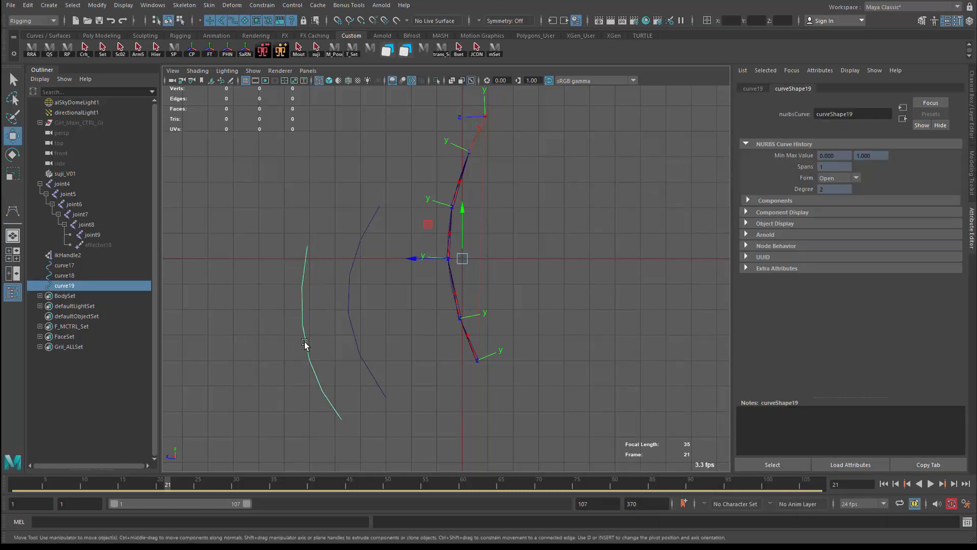
Examine the degree 2 curve's control vertices in component mode, comparing the lower two with the top one.
key("F8")
key("F8")
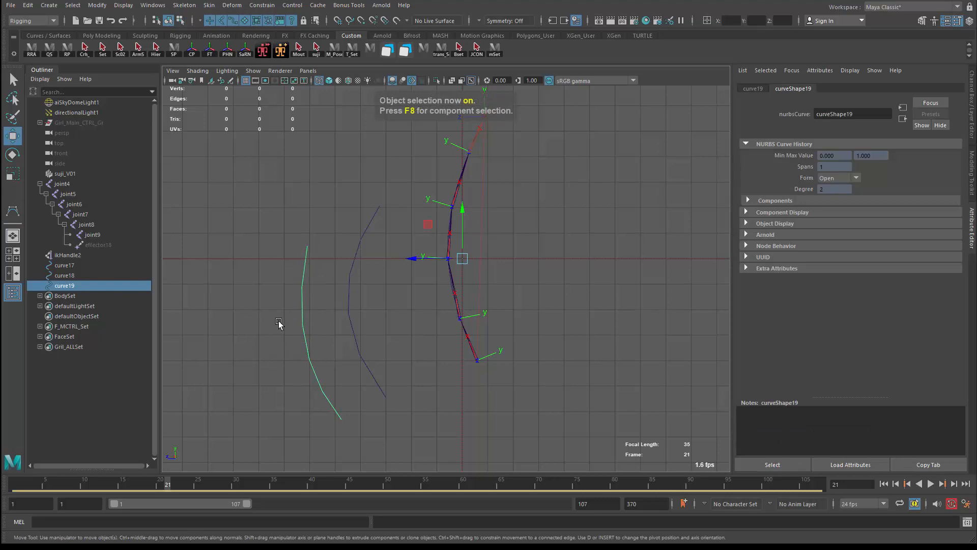
left_click(208, 345)
key("F8")
left_click_drag(228, 324, 413, 472)
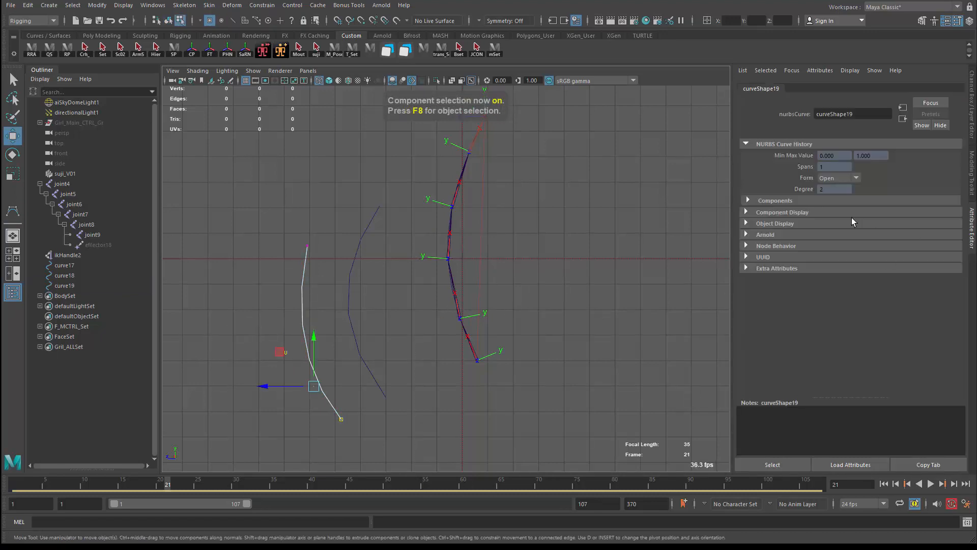
left_click_drag(282, 218, 316, 259)
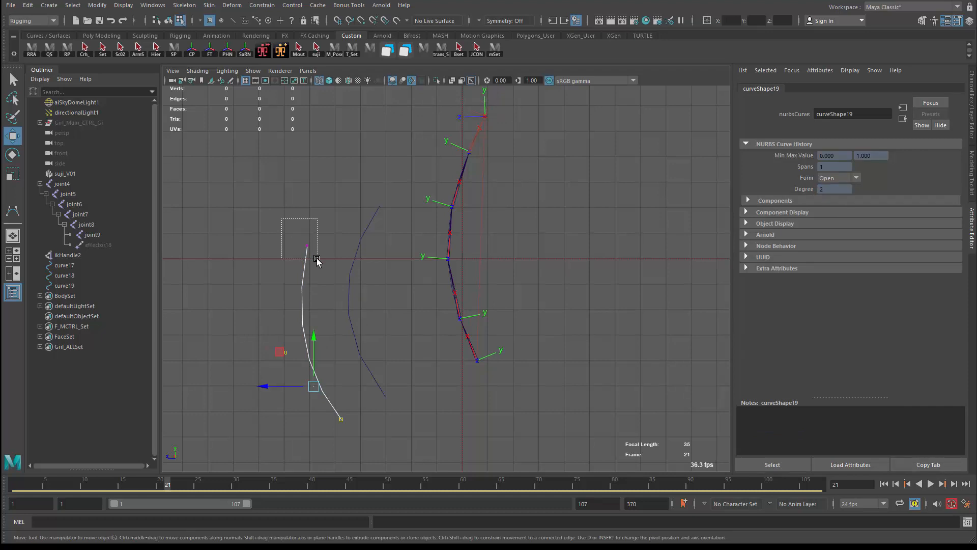
left_click_drag(316, 259, 323, 261)
left_click(221, 310)
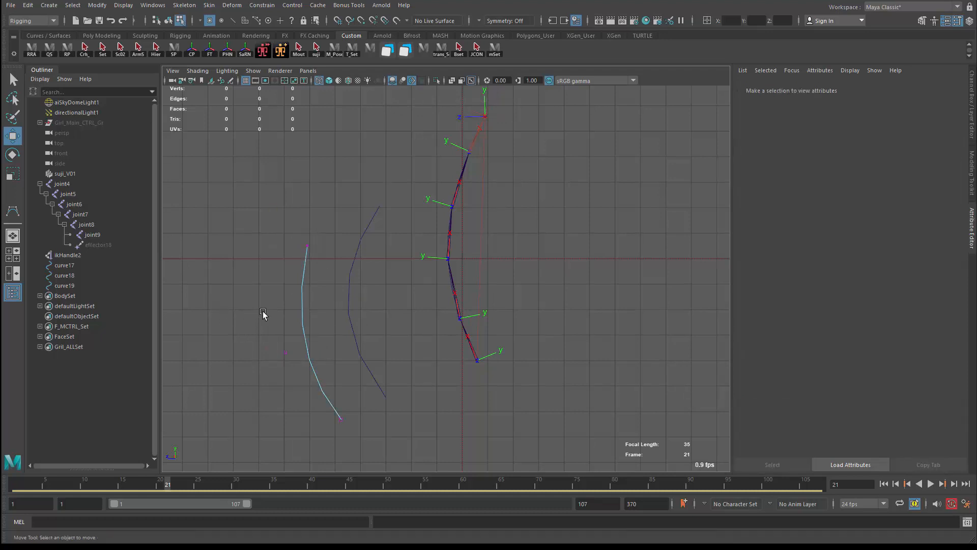
Return to object mode and delete the degree 2 curve and the cubic curve beside the joint chain.
key("F8")
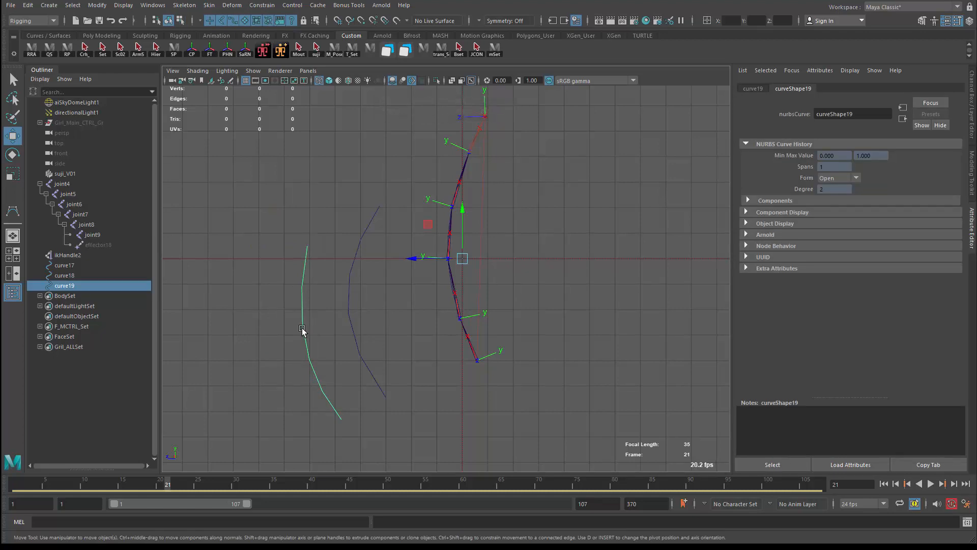
key("Delete")
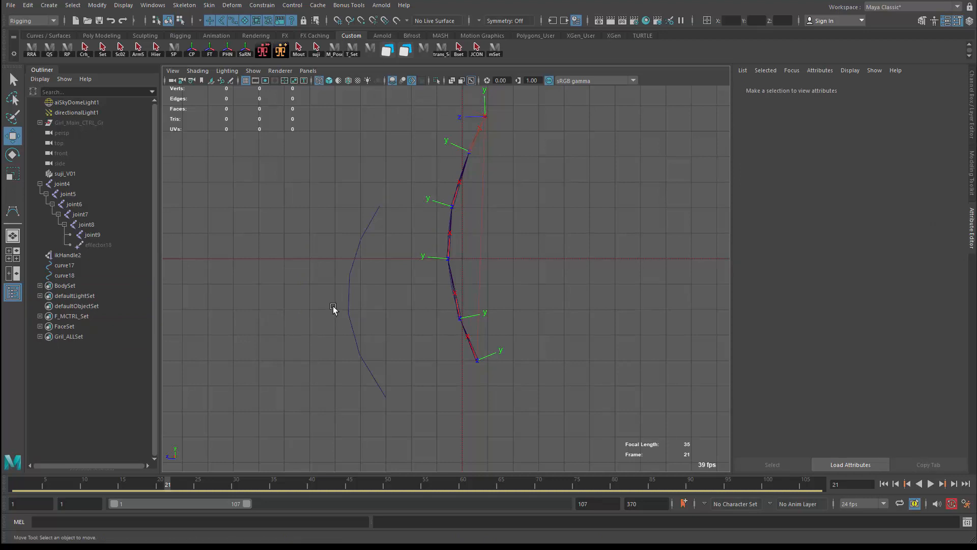
left_click_drag(333, 304, 397, 356)
key("Delete")
Delete the spline IK handle and its curve from the joint chain.
left_click_drag(373, 132, 638, 427)
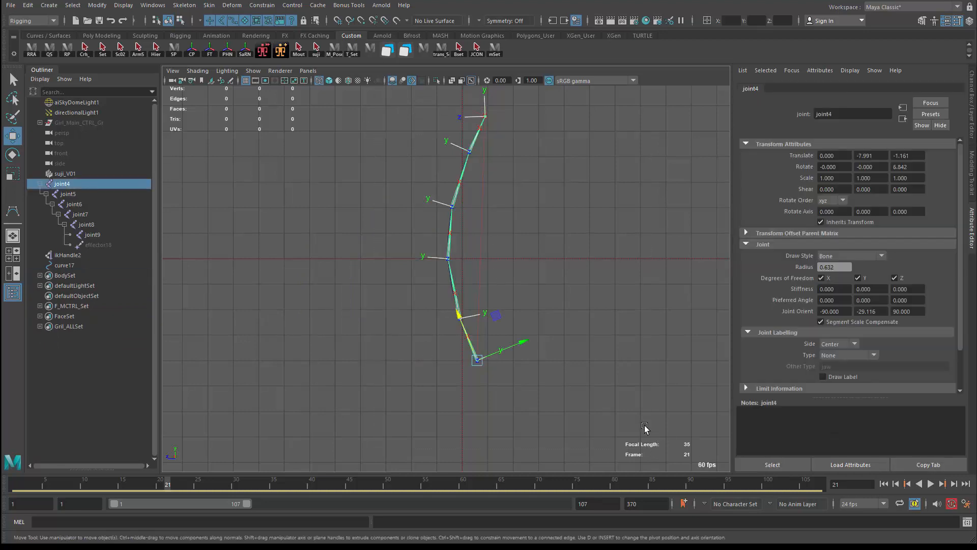
left_click(470, 399)
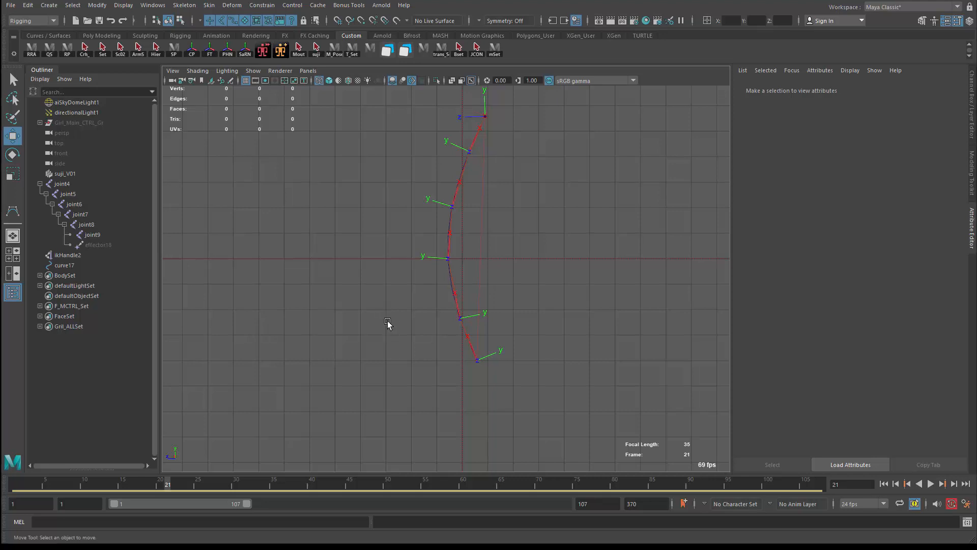
middle_click_drag(385, 318, 407, 398, "alt")
left_click_drag(429, 174, 534, 219)
middle_click_drag(357, 339, 334, 301, "alt")
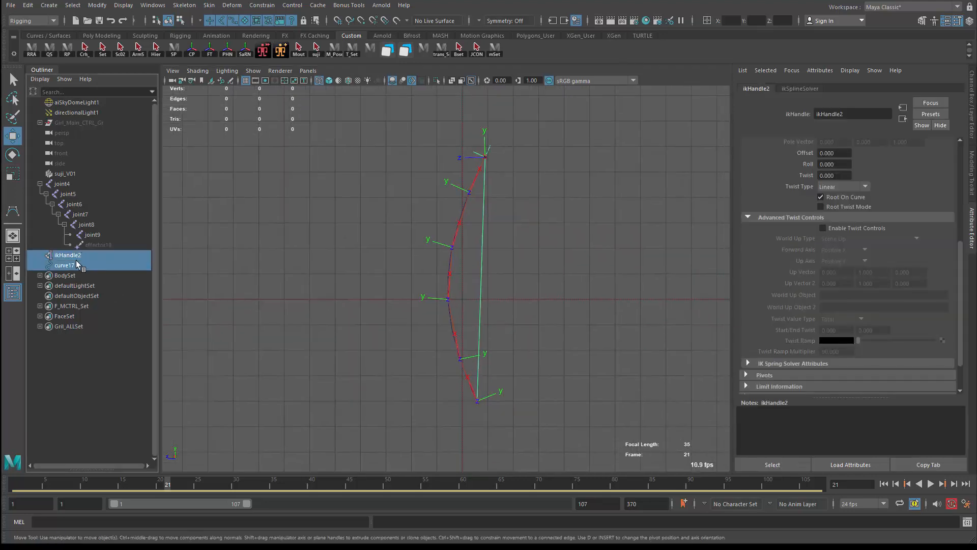
key("Delete")
Hide the local rotation axes of all joints from joint4 to joint9, and clear the selection.
left_click_drag(57, 187, 91, 234)
left_click(117, 6)
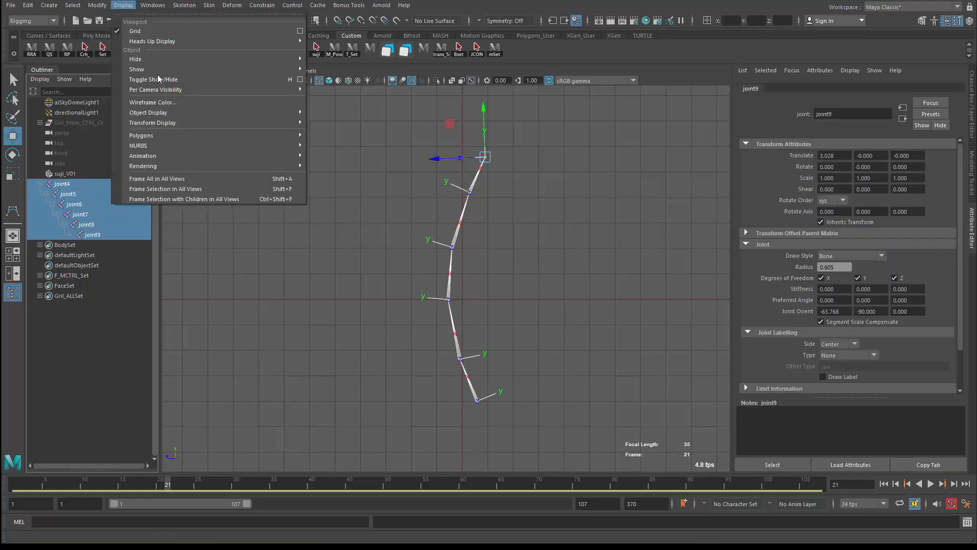
mouse_move(184, 123)
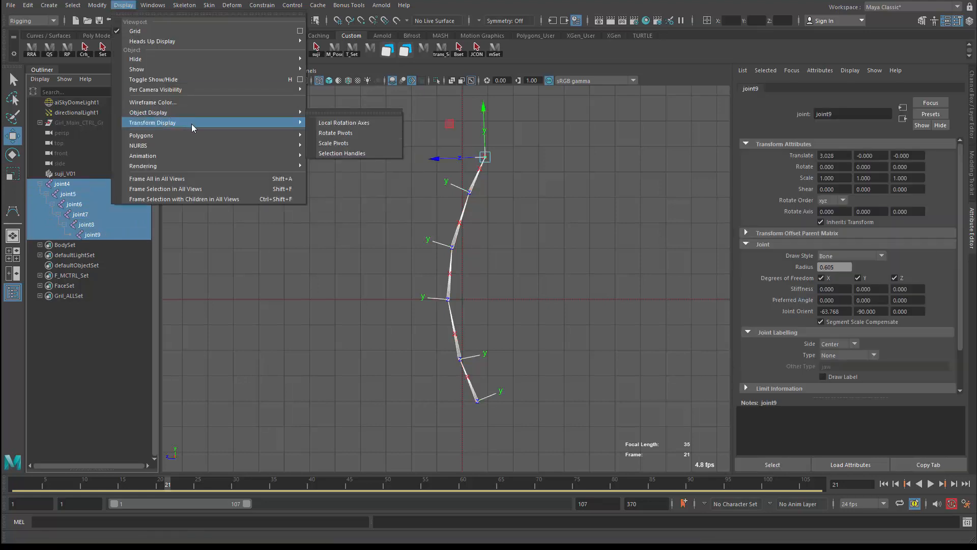
left_click(369, 127)
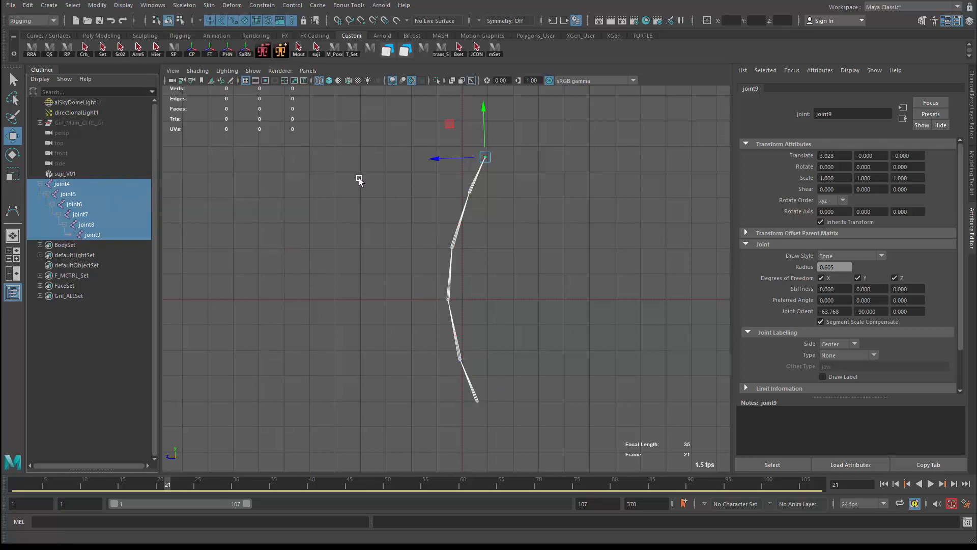
left_click(357, 196)
Review the IK Spline Handle Tool's settings with the joint chain shown in the perspective view.
key("space")
key("space")
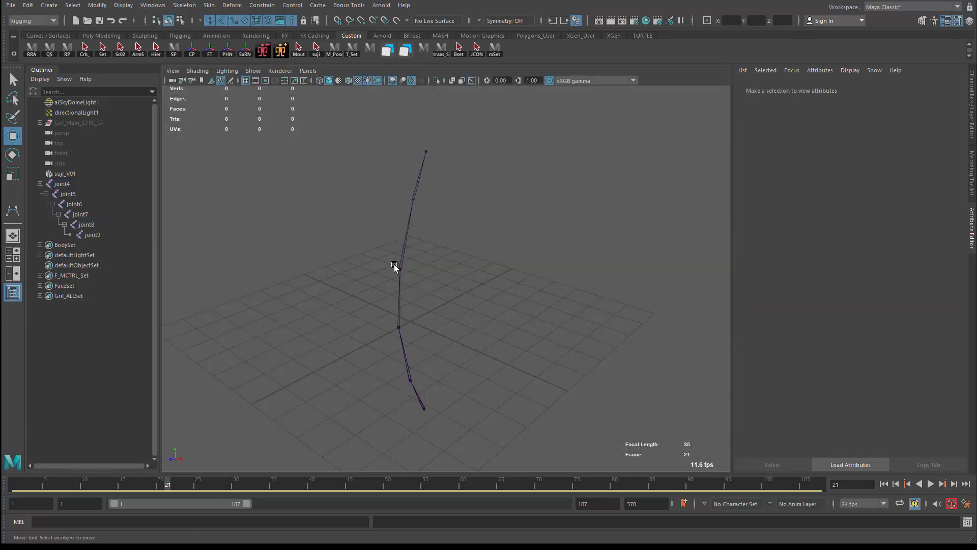
left_click(425, 402)
left_click_drag(332, 366, 257, 260, "alt")
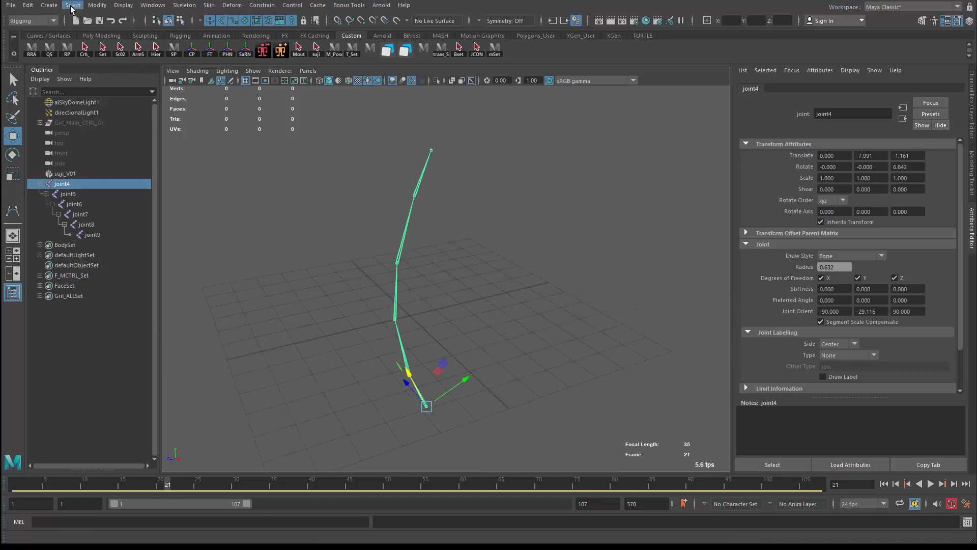
left_click(184, 5)
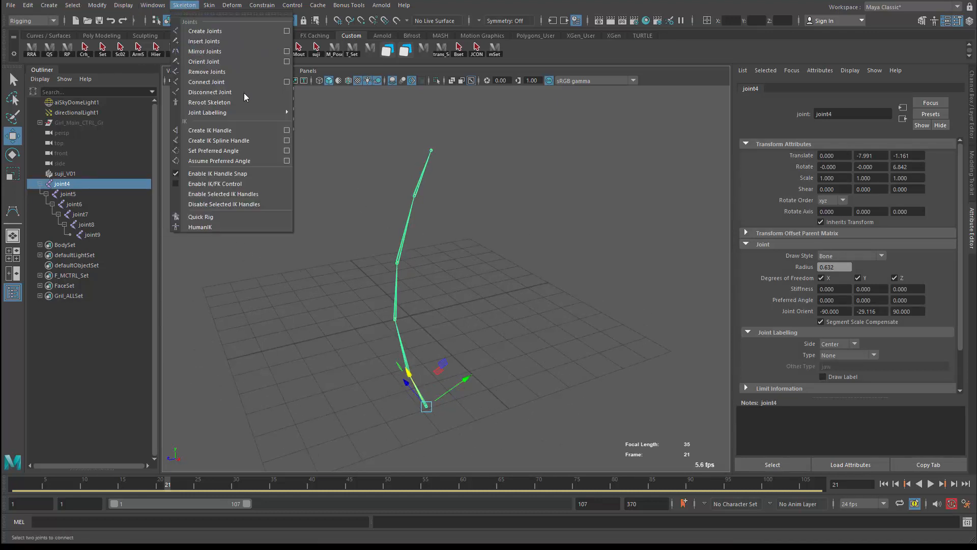
left_click(278, 141)
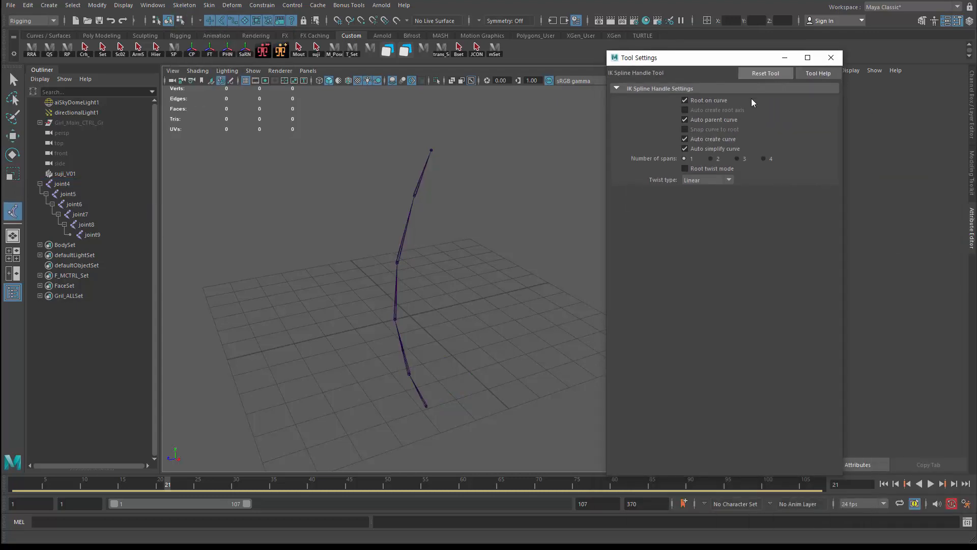
left_click_drag(344, 258, 400, 369, "alt")
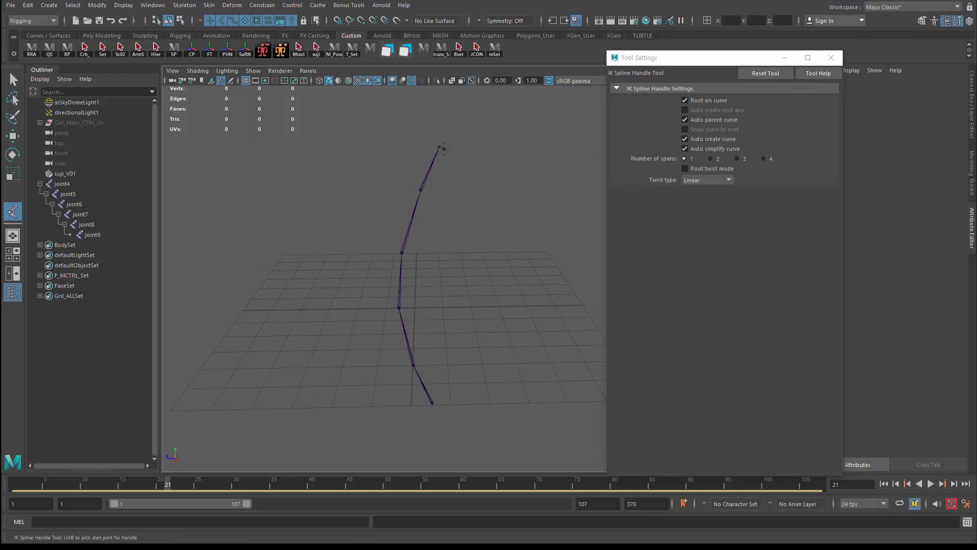
left_click_drag(364, 194, 354, 186, "alt")
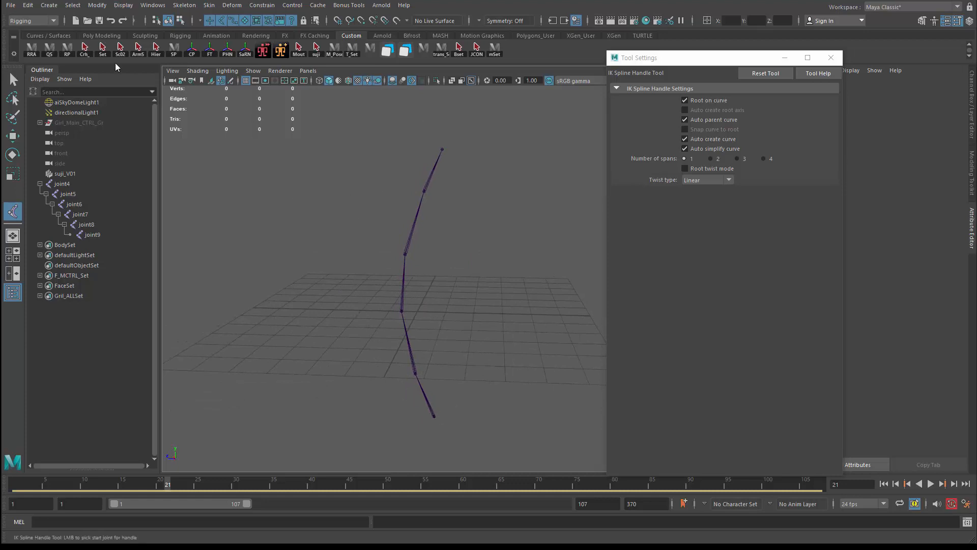
Draw a 3 Cubic CV curve snapped to the joints from the chain's base to its top, and select it.
left_click(48, 5)
mouse_move(81, 85)
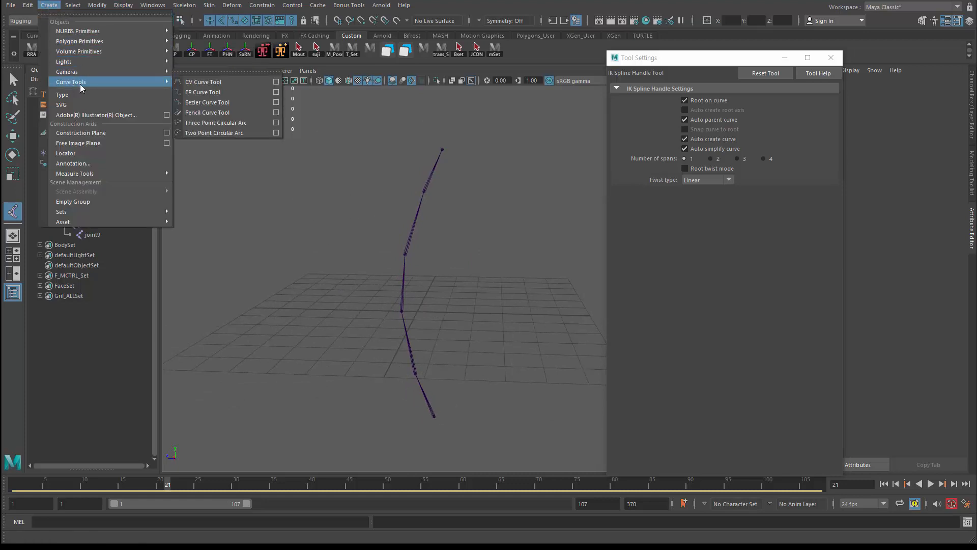
left_click(275, 82)
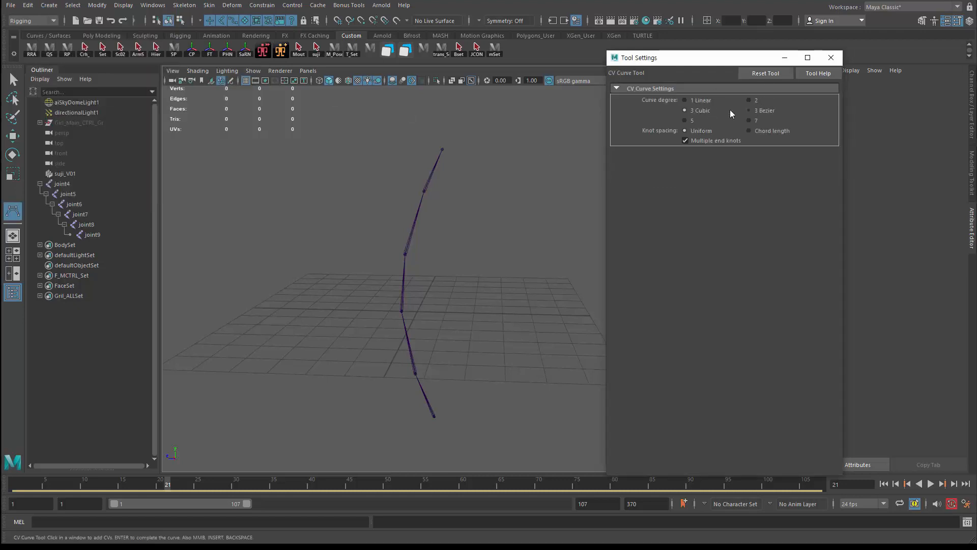
left_click(685, 110)
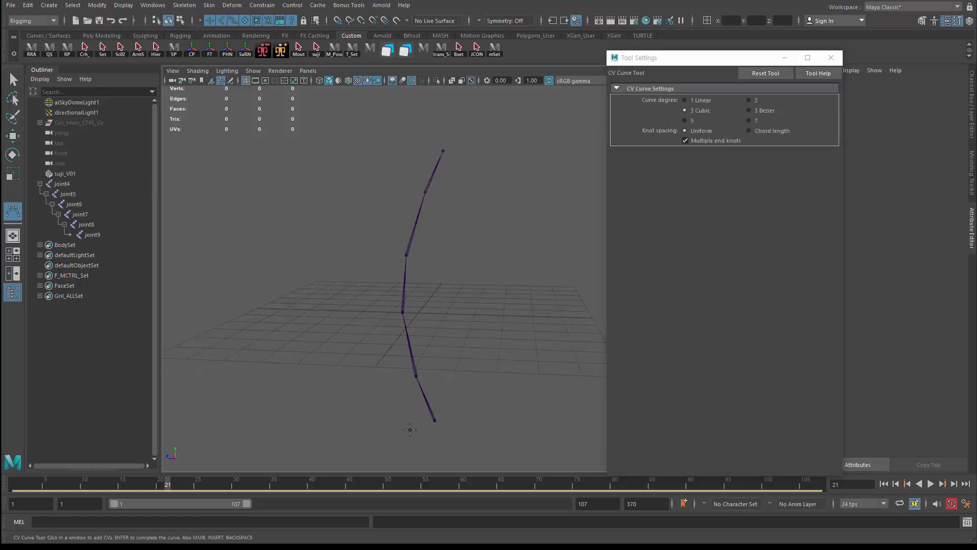
key("Return")
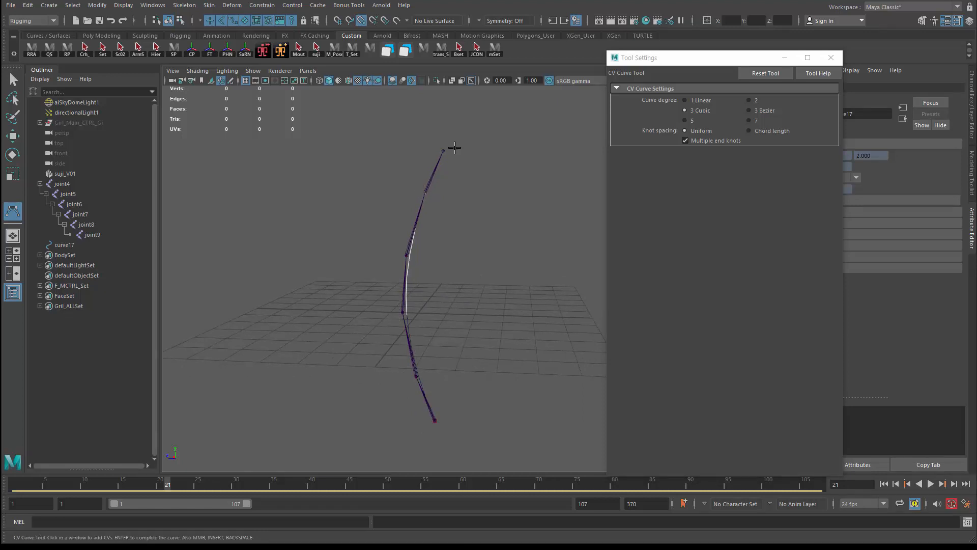
key("w")
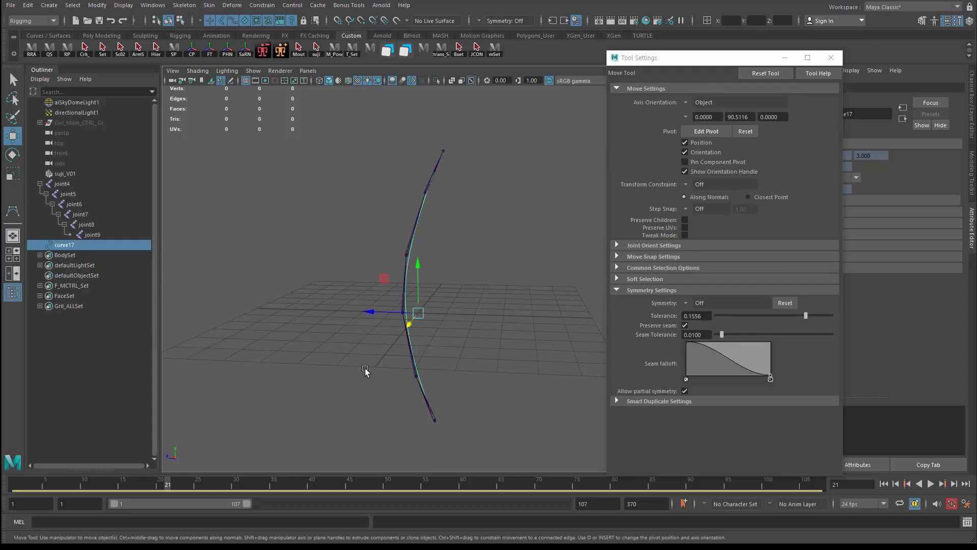
left_click_drag(380, 218, 441, 233)
left_click(64, 245)
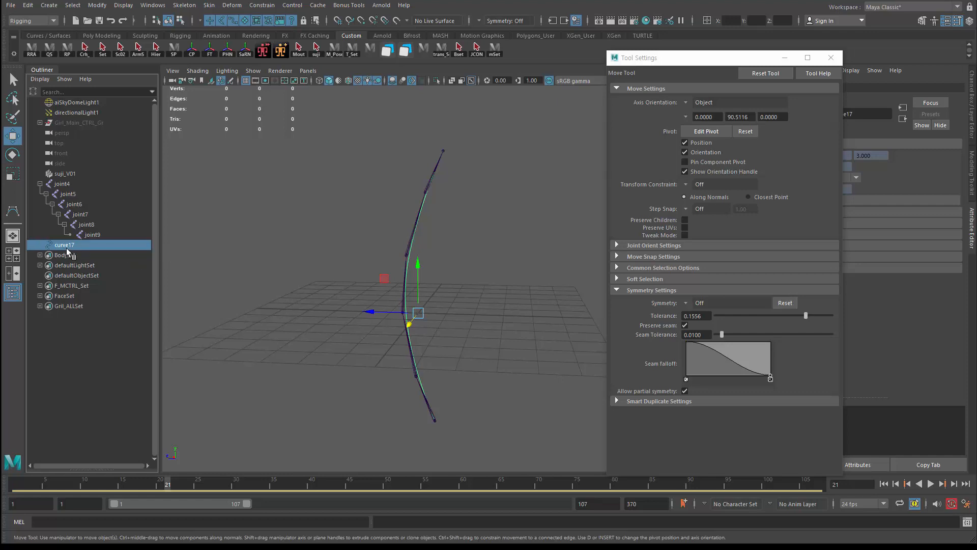
Unhide the Girl_Main_CTRL_Gr group and frame the character's upper body from the front.
left_click(72, 124)
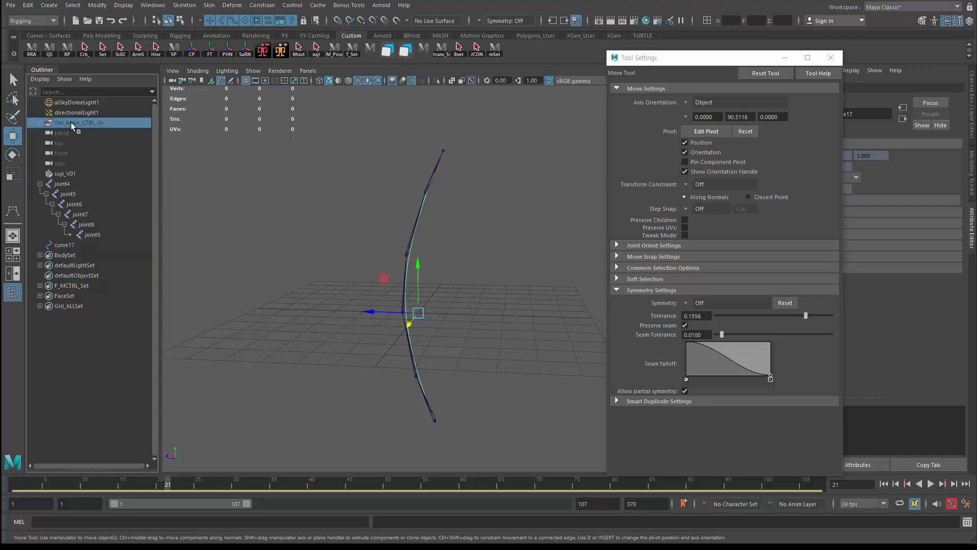
key("f")
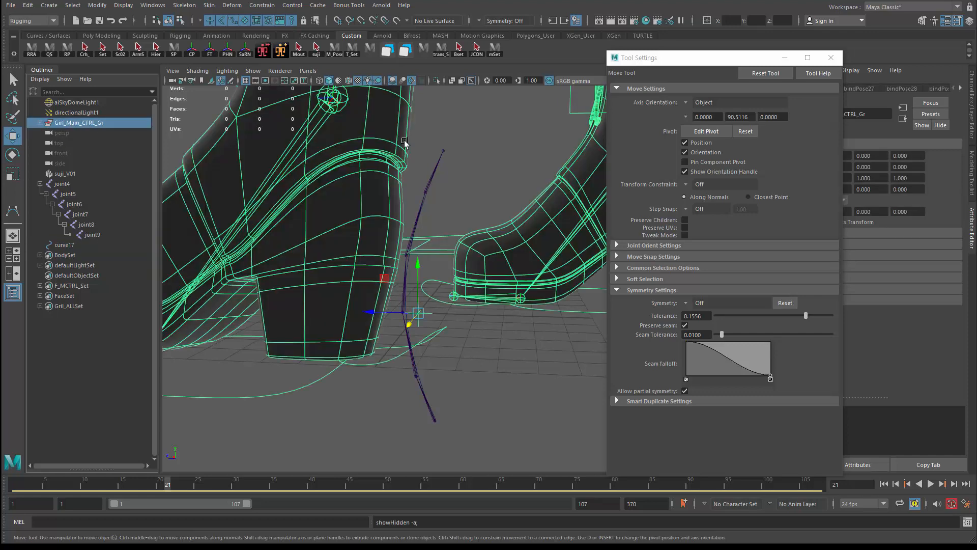
scroll(417, 392, "down", 3)
scroll(417, 392, "down", 4)
middle_click_drag(425, 300, 434, 379, "alt")
left_click_drag(434, 379, 471, 326, "alt")
middle_click_drag(471, 326, 482, 543, "alt")
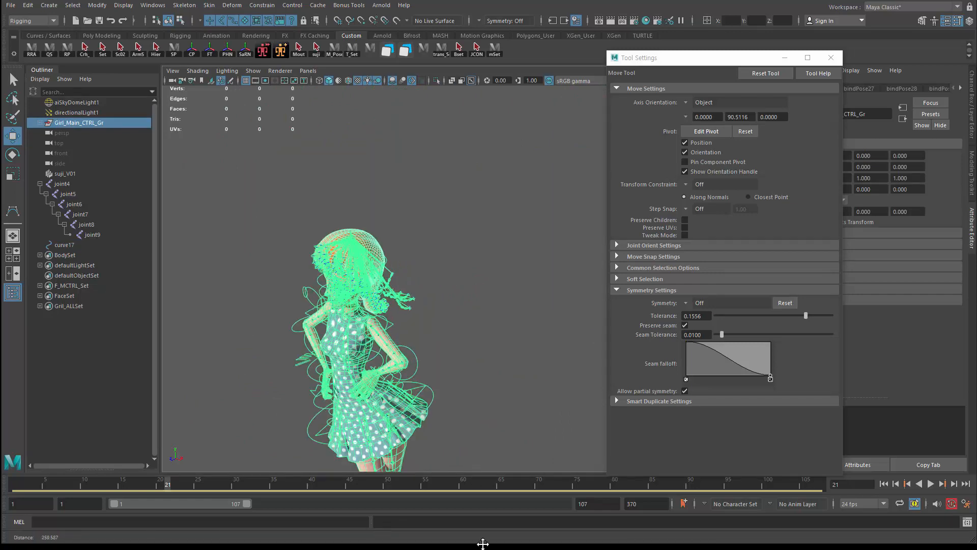
scroll(309, 371, "up", 3)
left_click_drag(270, 367, 367, 362, "alt")
left_click(301, 355)
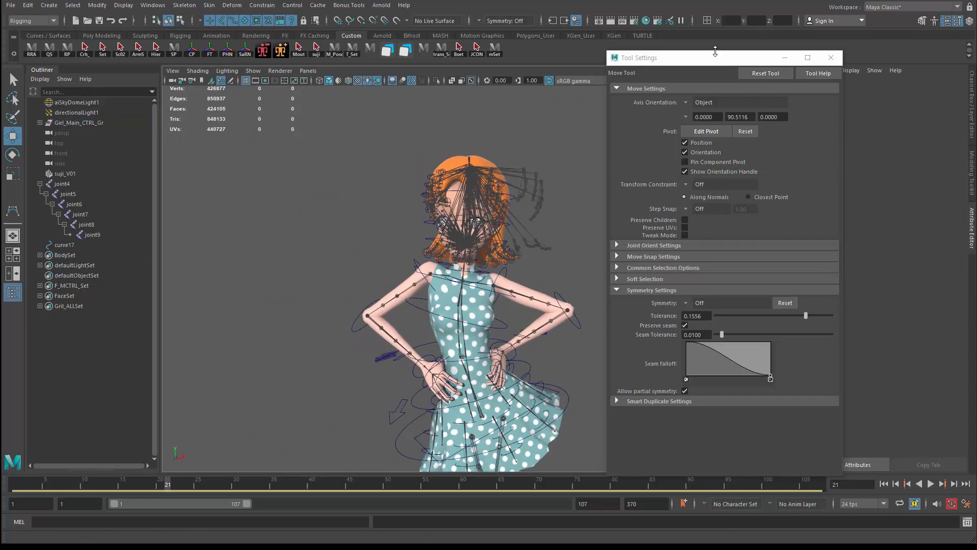
Move the tool settings aside, show the Channel Box and display layers, and toggle the Rig_CTRL layer's visibility, leaving it on.
left_click_drag(744, 62, 976, 77)
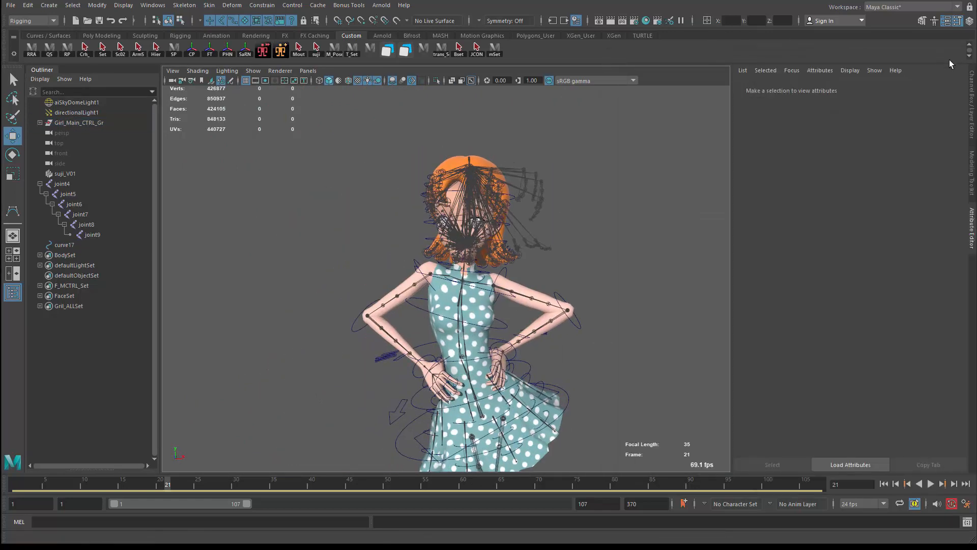
left_click(971, 92)
left_click(846, 308)
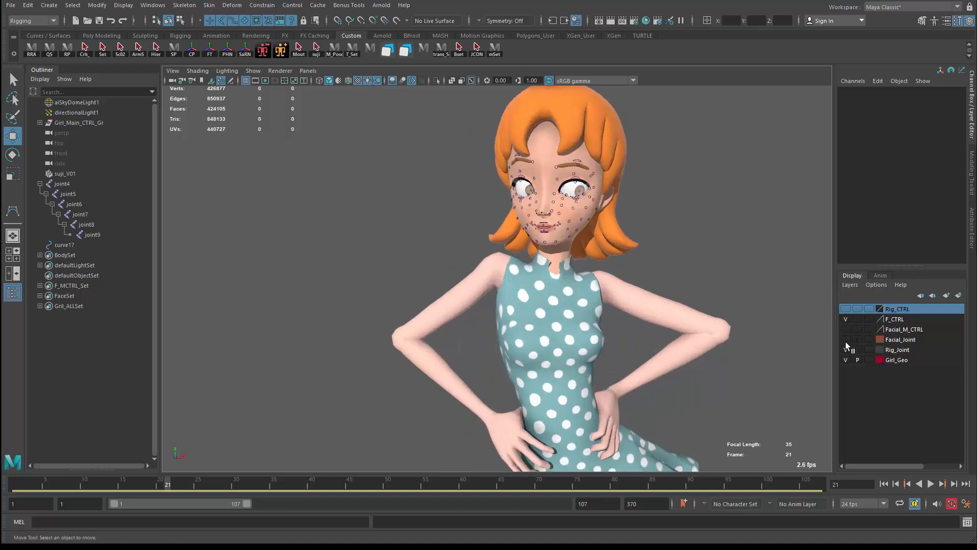
left_click(844, 310)
left_click(843, 310)
left_click(845, 309)
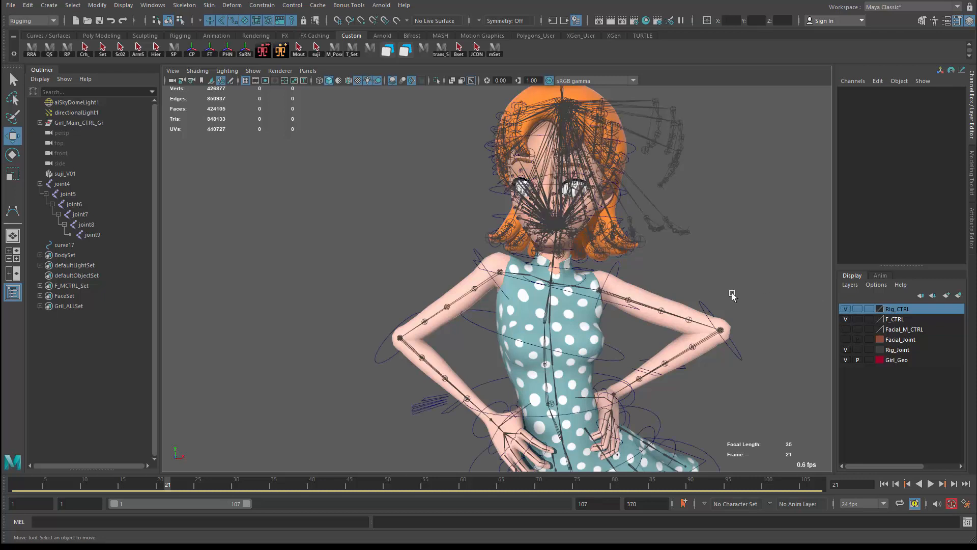
Set F Mc CTRL to 0 and Hair Dynamics to 1 on the head control.
left_click(477, 261)
right_click_drag(471, 263, 384, 290, "alt")
middle_click_drag(384, 290, 362, 254, "alt")
right_click_drag(363, 254, 408, 283, "alt")
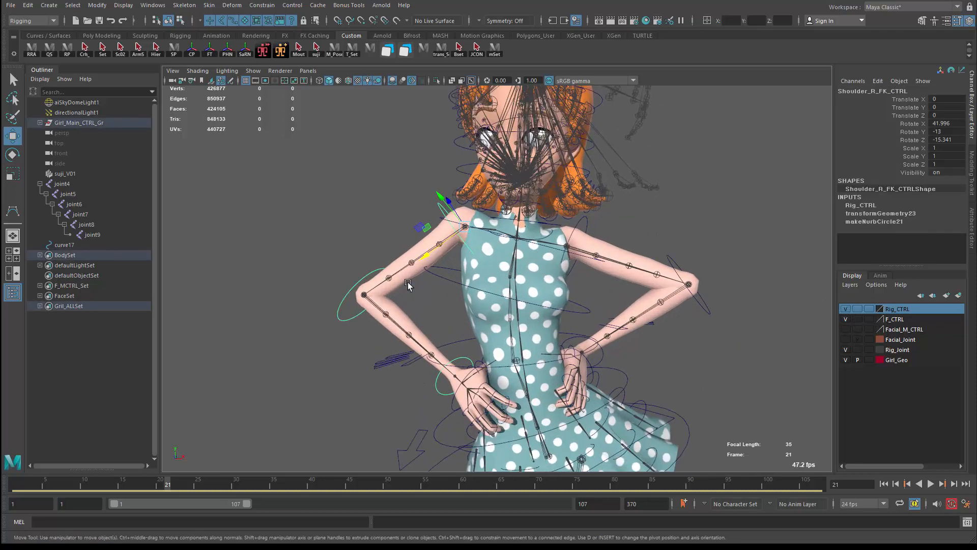
middle_click_drag(429, 247, 425, 379, "alt")
right_click_drag(425, 379, 457, 340, "alt")
left_click(461, 262)
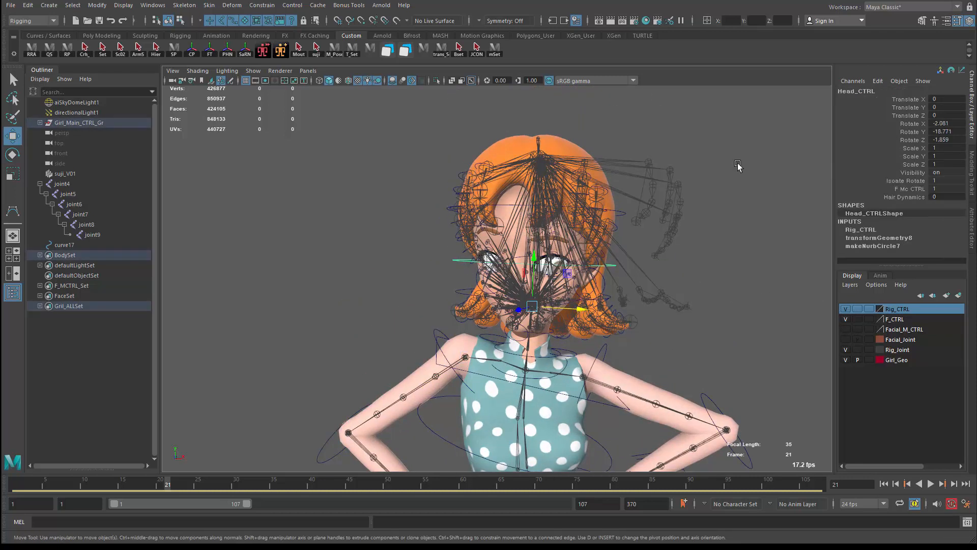
left_click(908, 190)
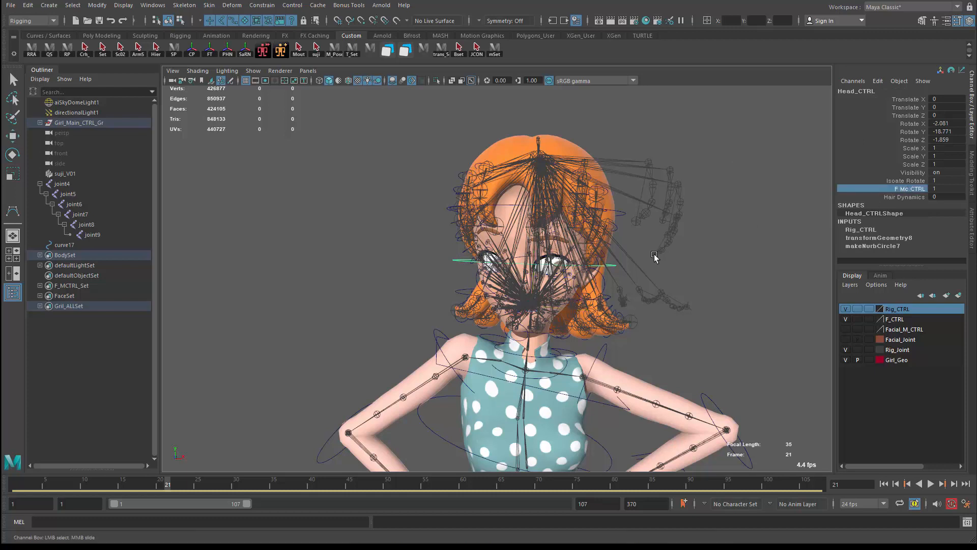
middle_click_drag(658, 255, 655, 255)
left_click(898, 198)
middle_click_drag(761, 232, 766, 232)
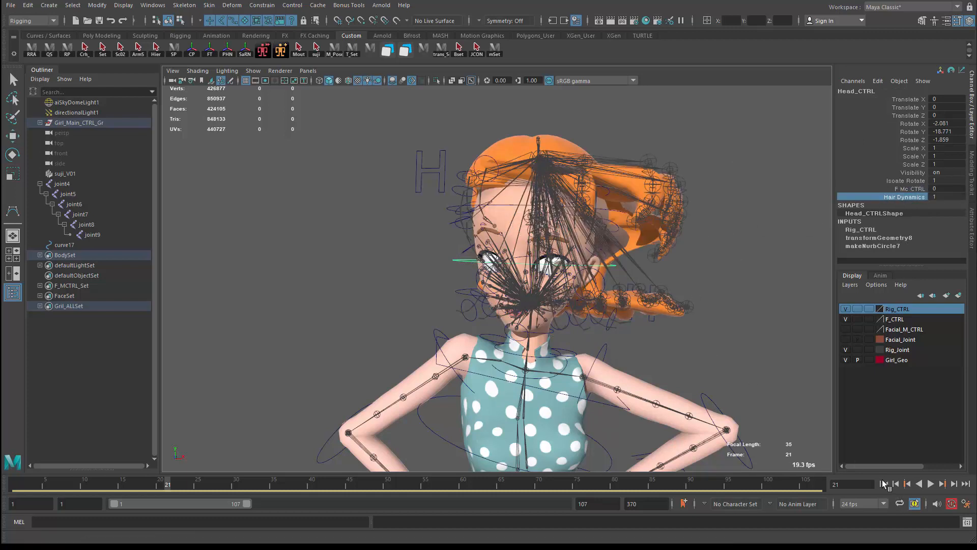
Play the animation from frame 1 to preview the hair dynamics, and return to the first frame.
left_click(884, 483)
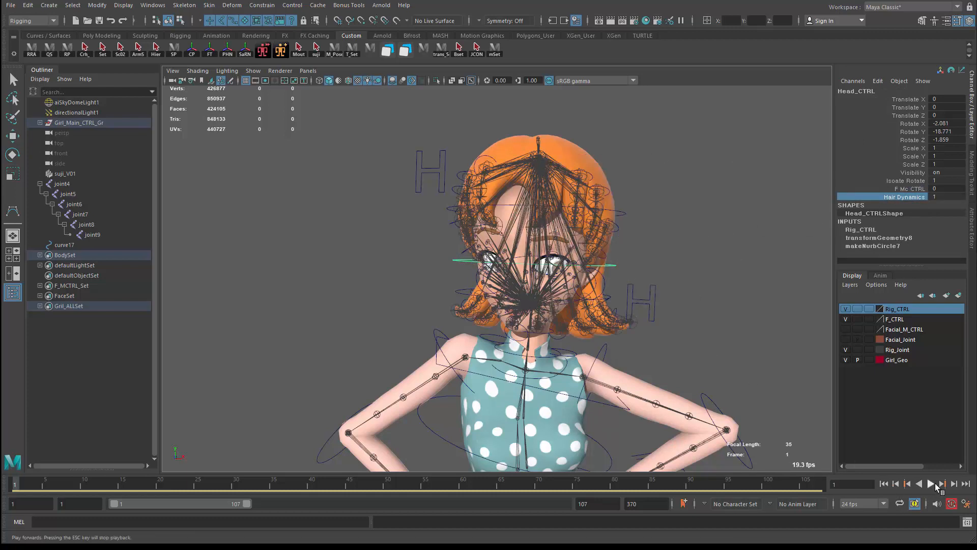
left_click(930, 483)
key("Escape")
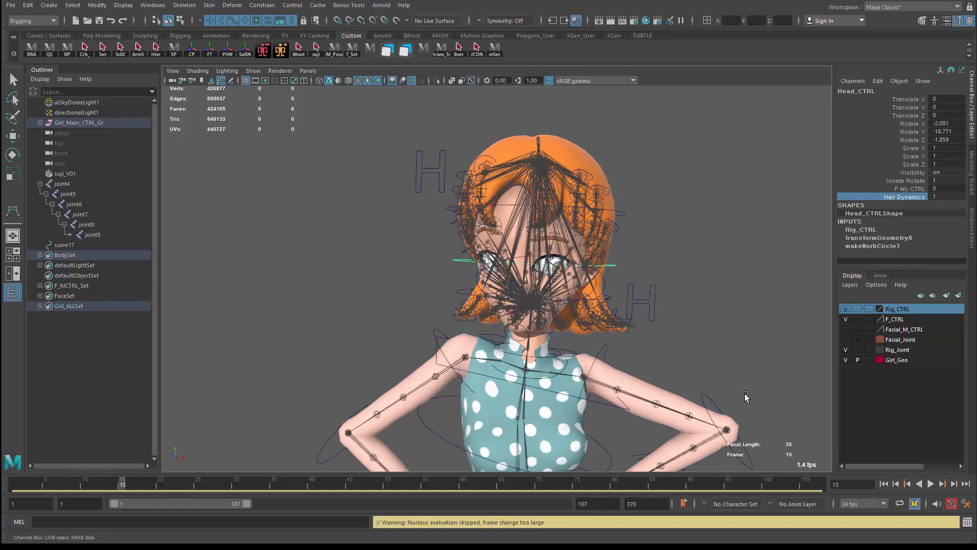
left_click(930, 483)
left_click(930, 483)
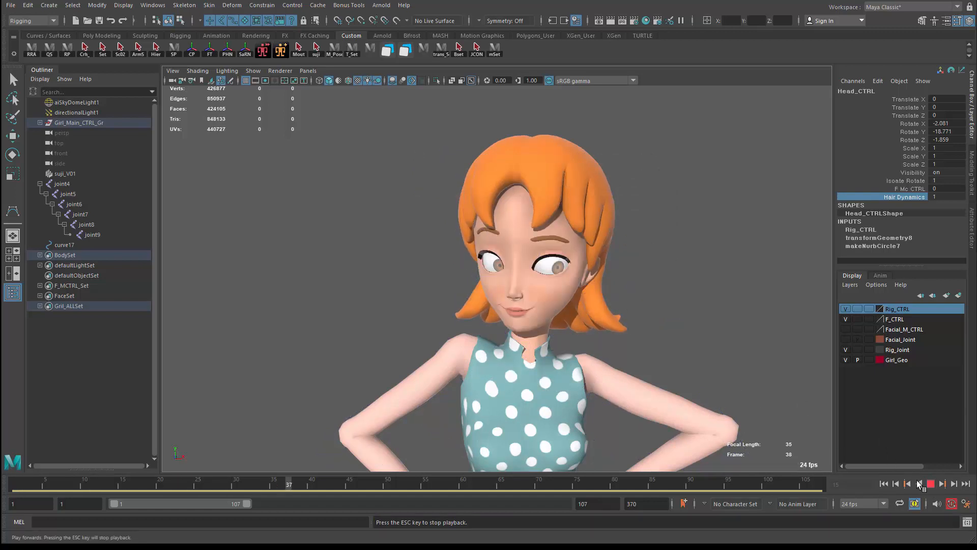
left_click(884, 484)
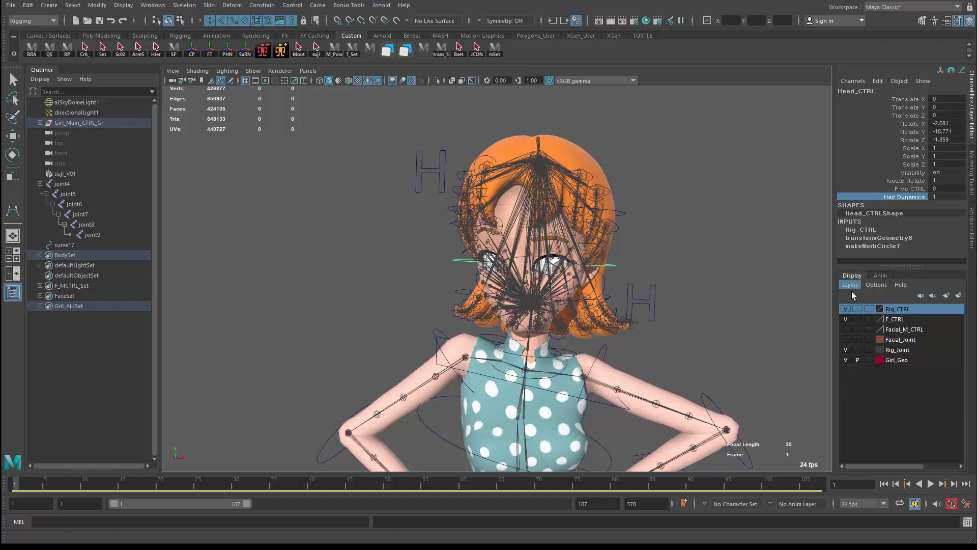
Hide the Rig_CTRL layer and play the animation to preview the hair dynamics, returning to frame 1.
left_click(845, 309)
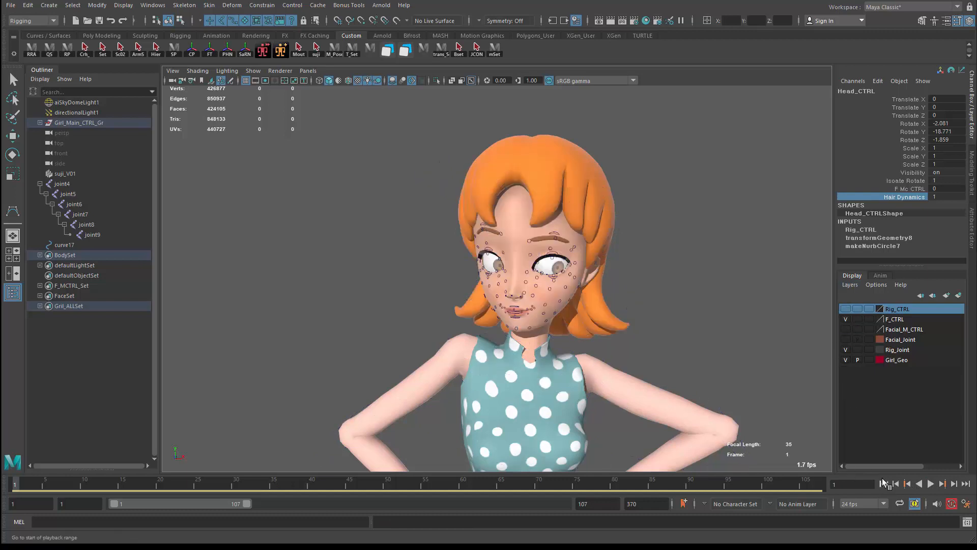
left_click(931, 483)
left_click(930, 483)
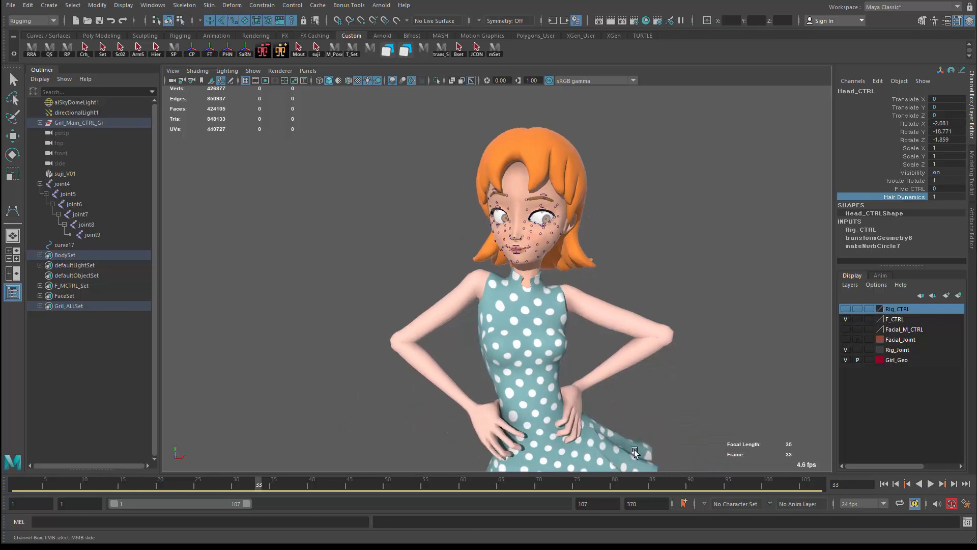
left_click(884, 484)
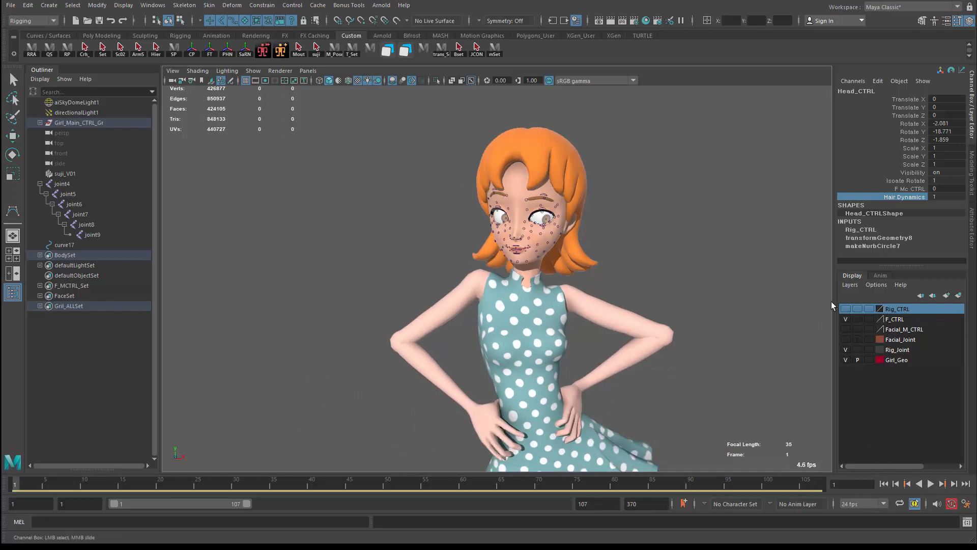
Show the Rig_CTRL layer again and set a key on Torso_FK_Top_CTRL at frame 1.
left_click(846, 308)
key("w")
left_click(402, 377)
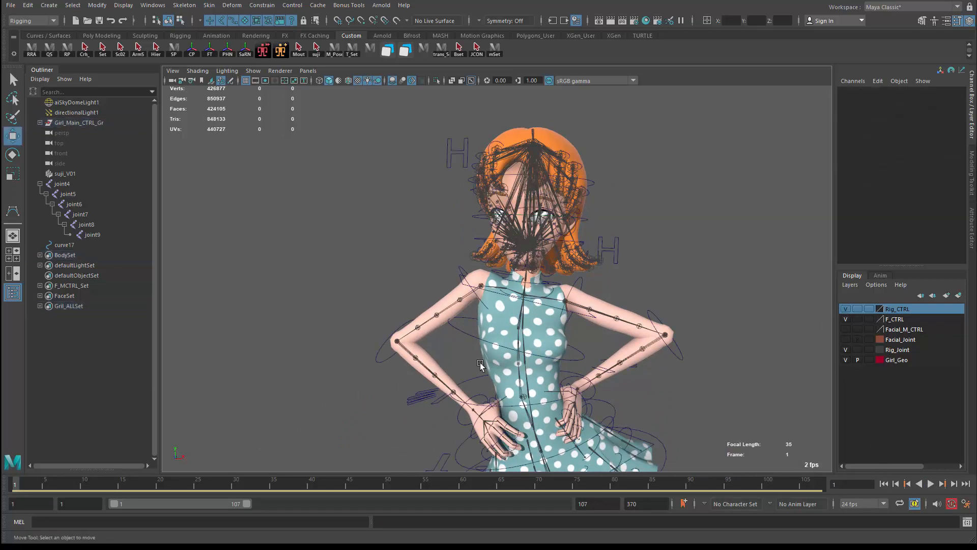
left_click_drag(468, 321, 454, 350)
left_click_drag(46, 484, 22, 486)
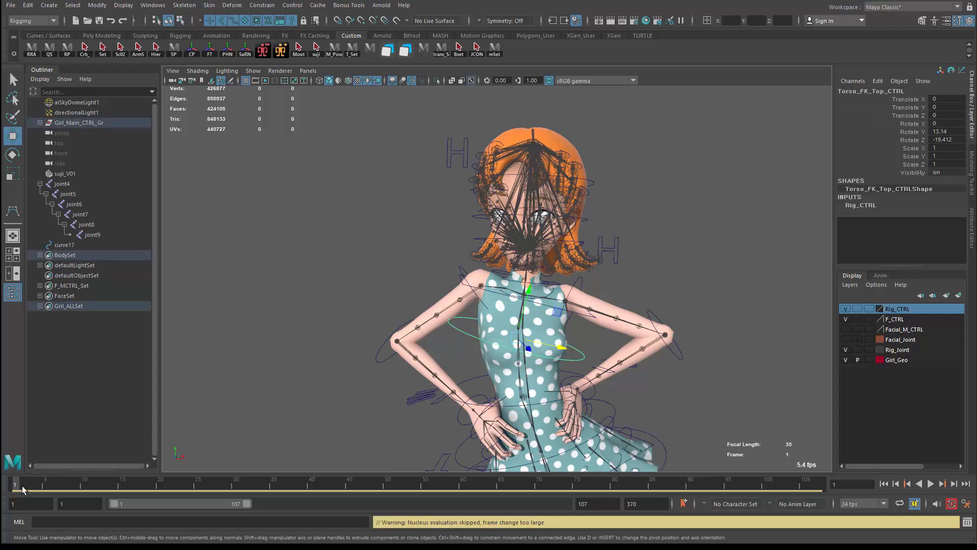
key("s")
At frame 17, rotate Torso_FK_Top_CTRL to a Rotate Z of 4.288.
left_click(137, 484)
key("e")
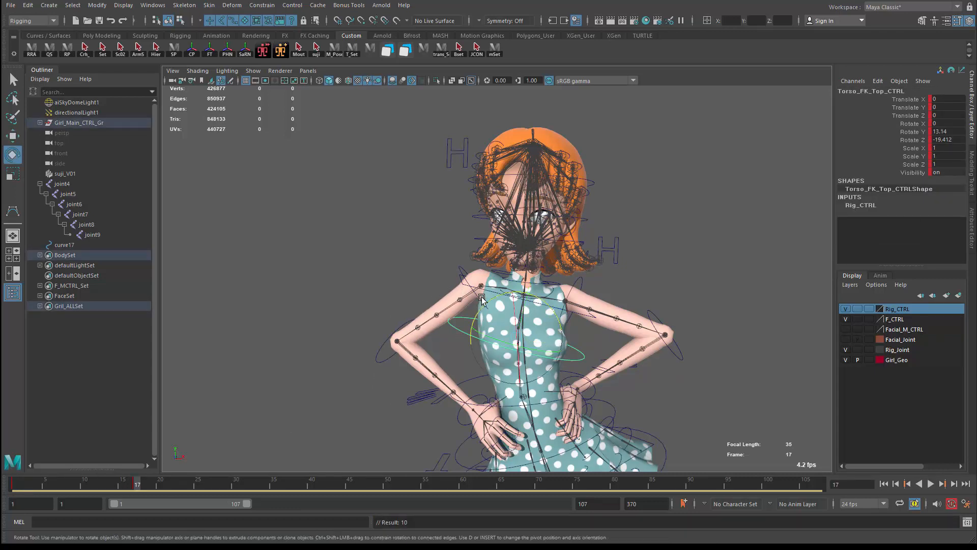
left_click_drag(481, 298, 211, 460)
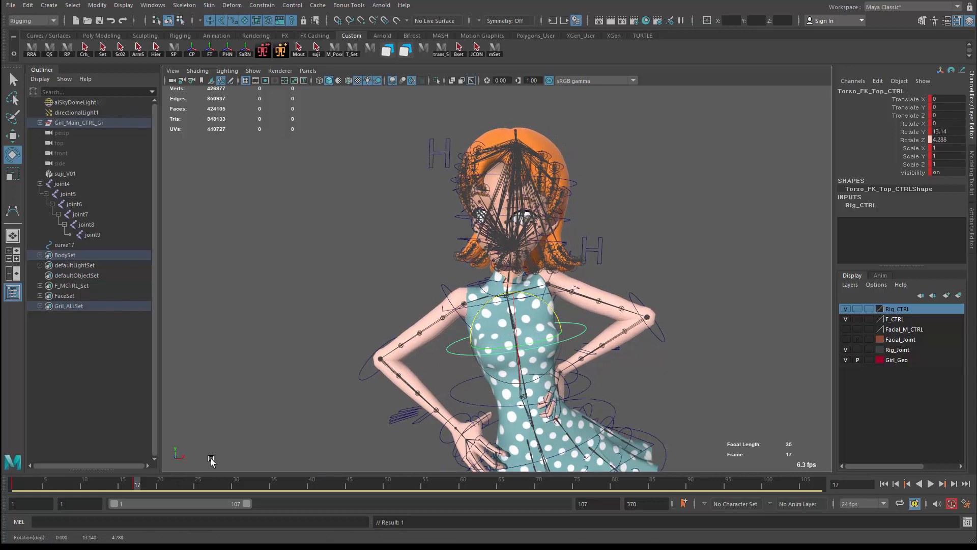
Play the animation from frame 1 to frame 31 with the Rig_CTRL layer hidden, inspect the head, and show the layer again.
left_click(884, 485)
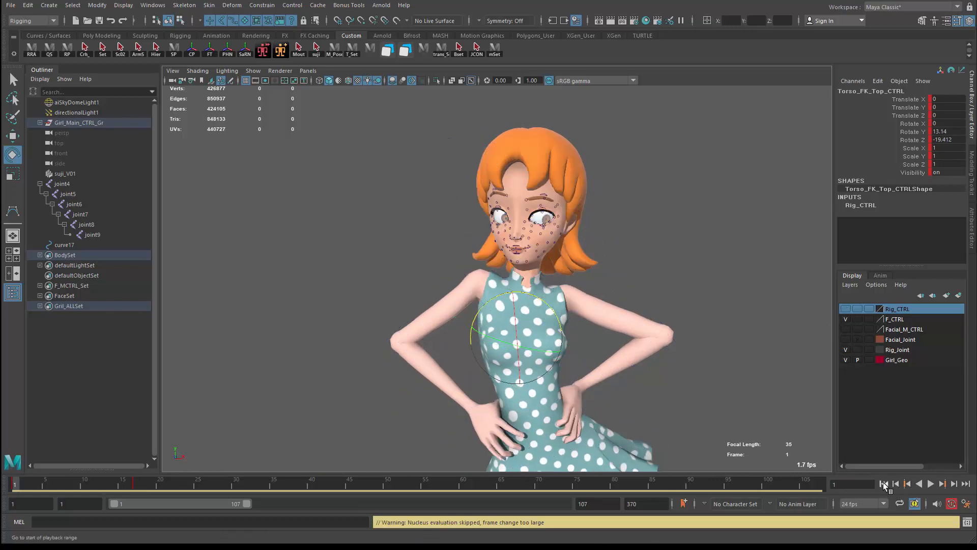
left_click(929, 484)
left_click(929, 484)
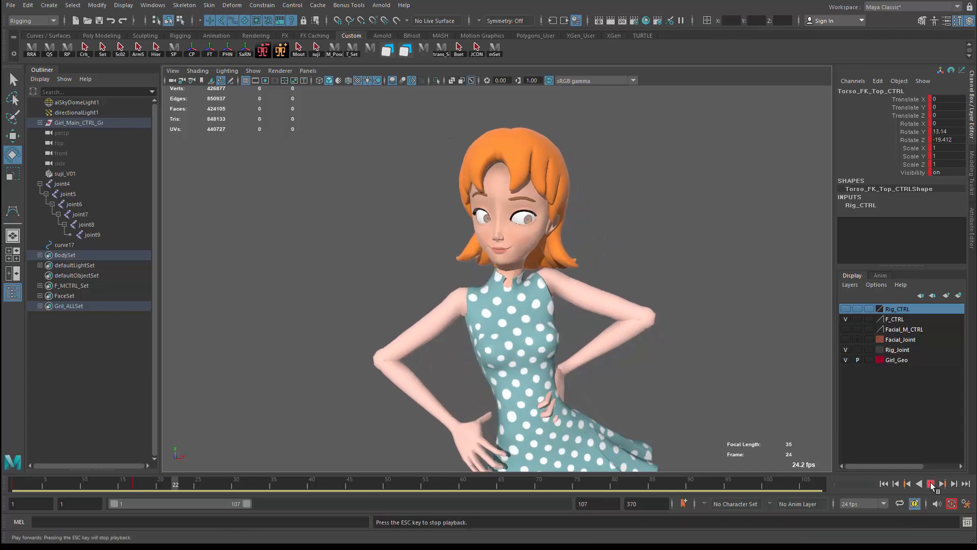
middle_click_drag(382, 290, 339, 349, "alt")
right_click_drag(340, 349, 399, 368, "alt")
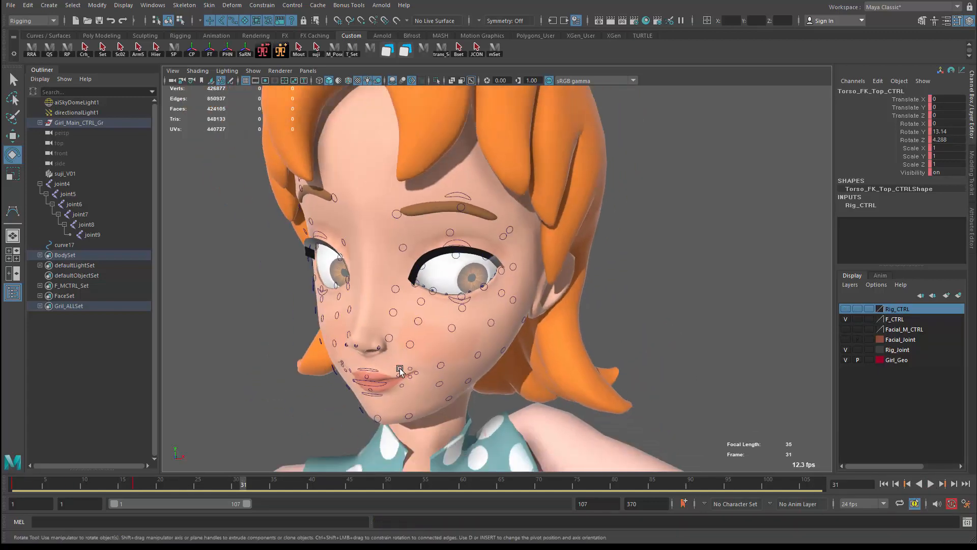
left_click(846, 309)
right_click_drag(387, 305, 342, 290, "alt")
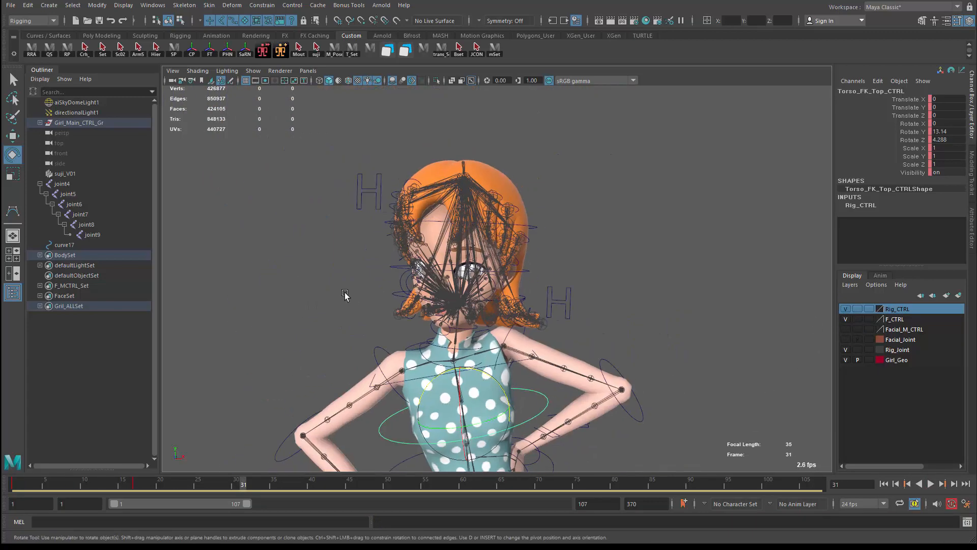
Hide the Girl_Main_CTRL_Gr group and frame the spine joint chain with its curve.
left_click(62, 245)
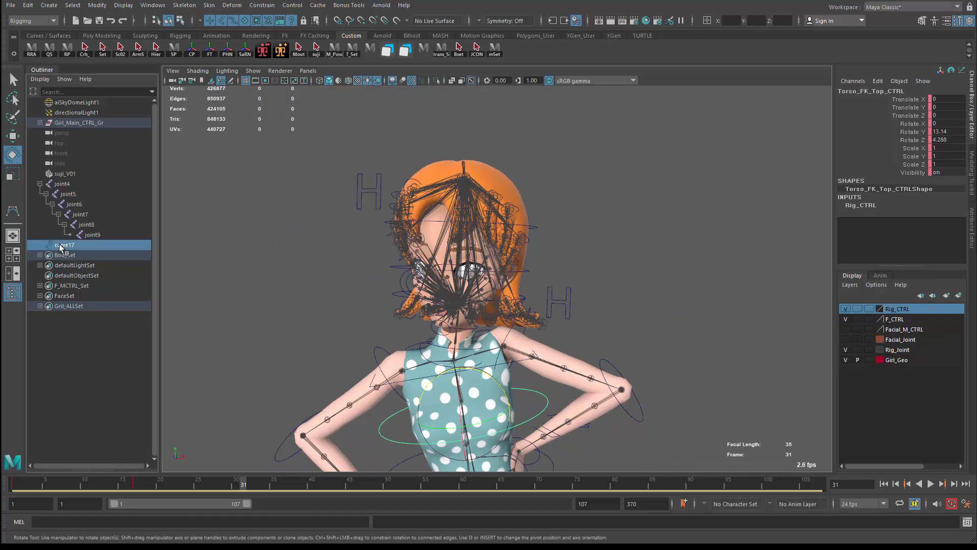
middle_click_drag(314, 303, 339, 337, "alt")
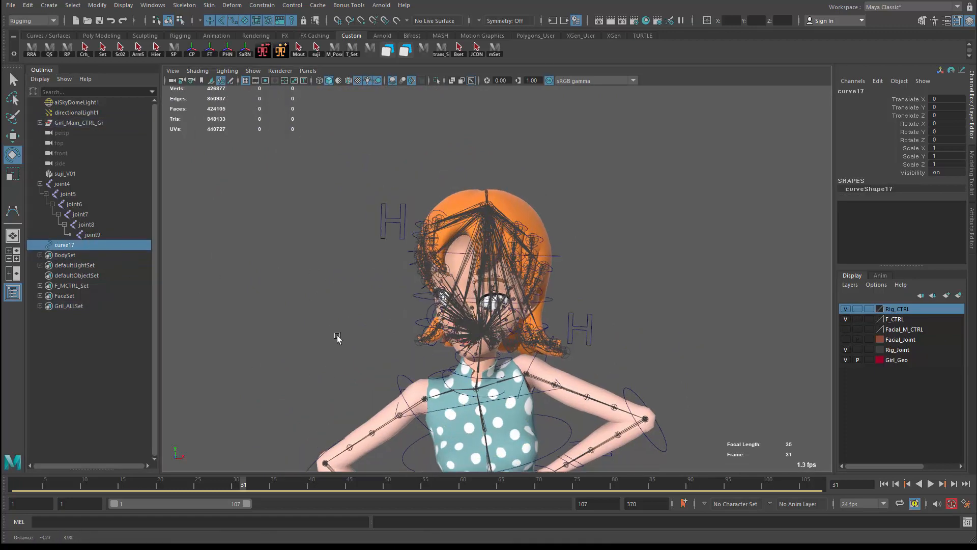
right_click_drag(339, 337, 420, 369, "alt")
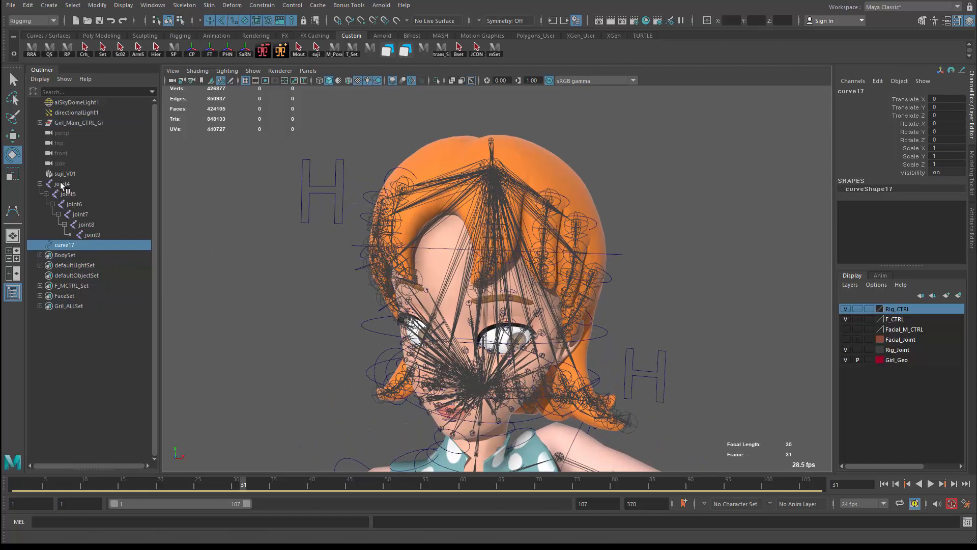
right_click_drag(288, 316, 259, 295, "alt")
left_click(82, 123)
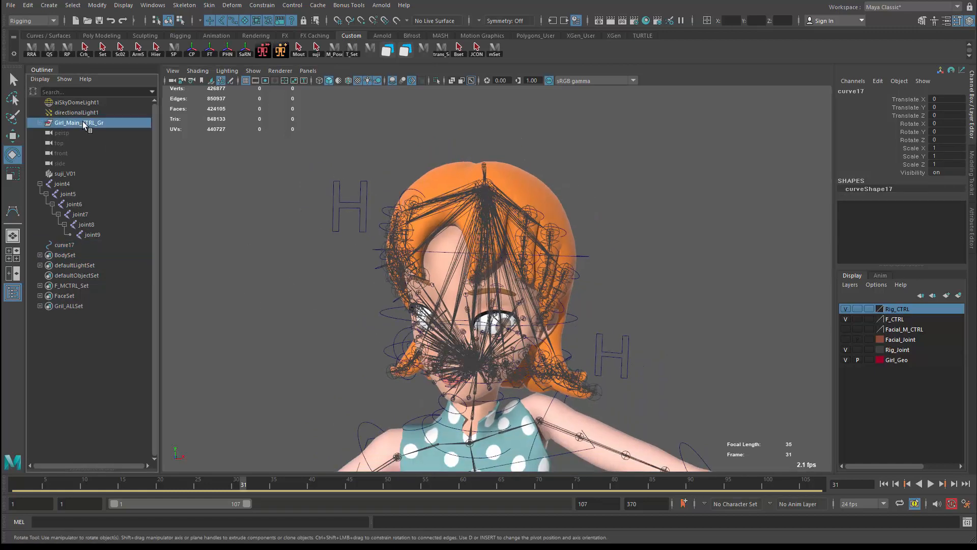
key("ctrl+h")
right_click_drag(534, 417, 411, 374, "alt")
middle_click_drag(412, 373, 384, 249, "alt")
right_click_drag(406, 389, 655, 439, "alt")
left_click_drag(395, 305, 542, 488)
left_click_drag(432, 410, 339, 398, "alt")
left_click(414, 397)
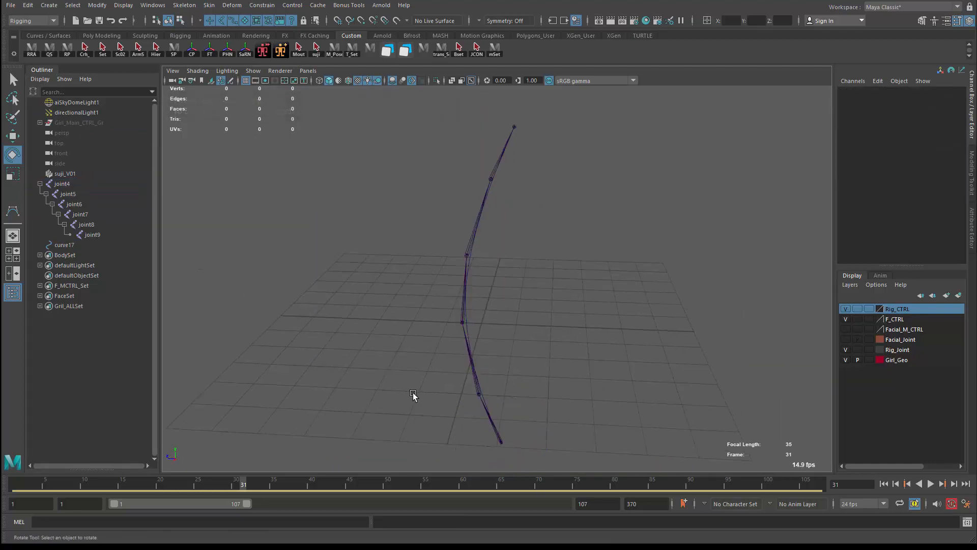
middle_click_drag(414, 397, 422, 380, "alt")
right_click_drag(422, 380, 402, 356, "alt")
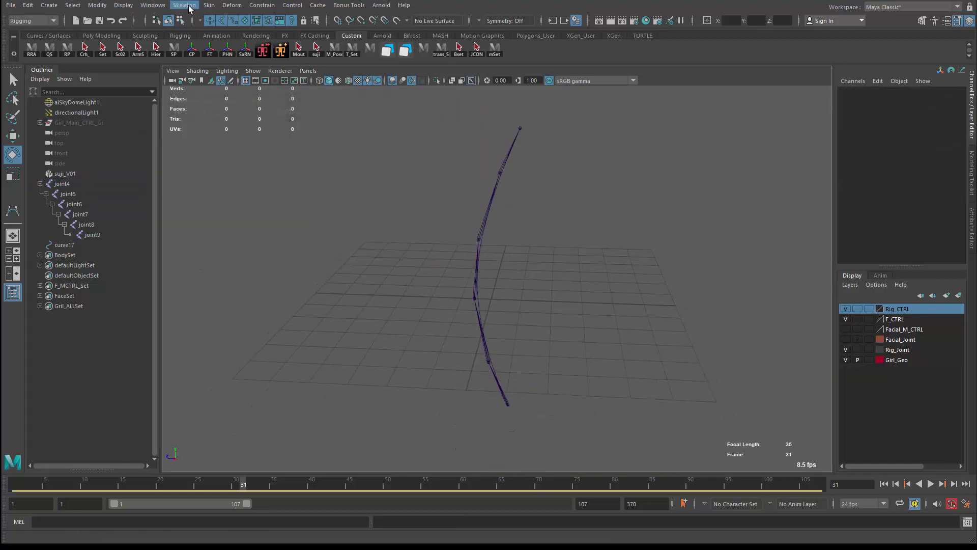
Create a spline IK handle from joint4 to joint9 using curve17, with Auto create curve turned off.
left_click(184, 5)
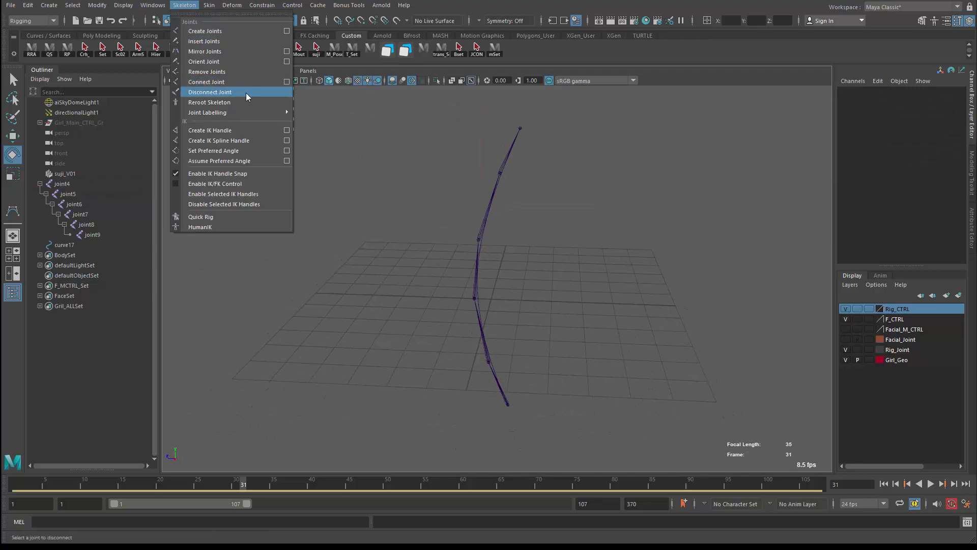
left_click(293, 140)
left_click_drag(976, 92, 627, 93)
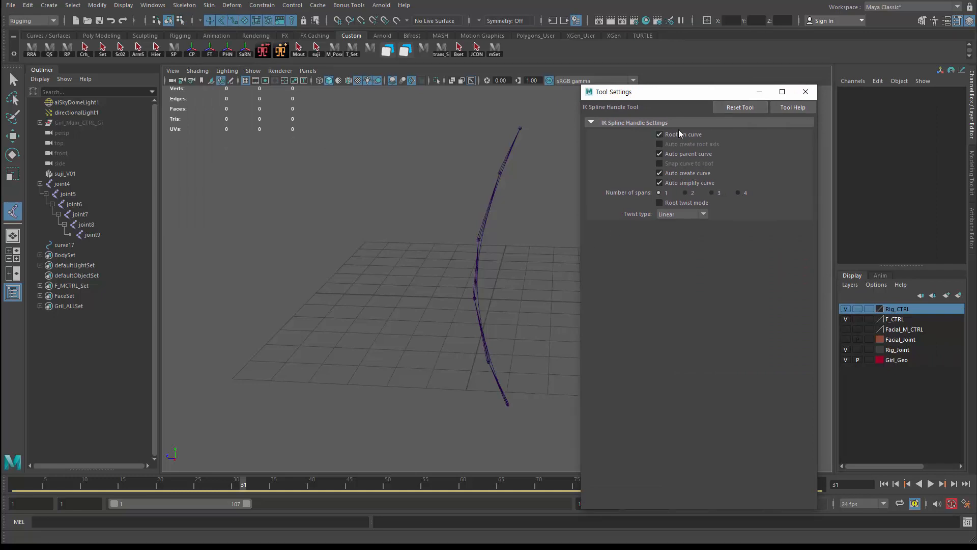
left_click(684, 173)
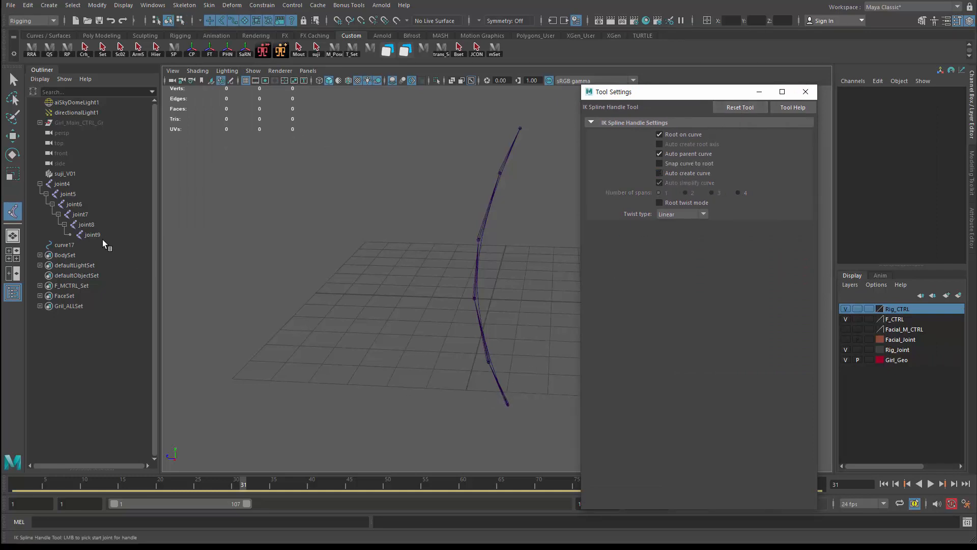
left_click(65, 185)
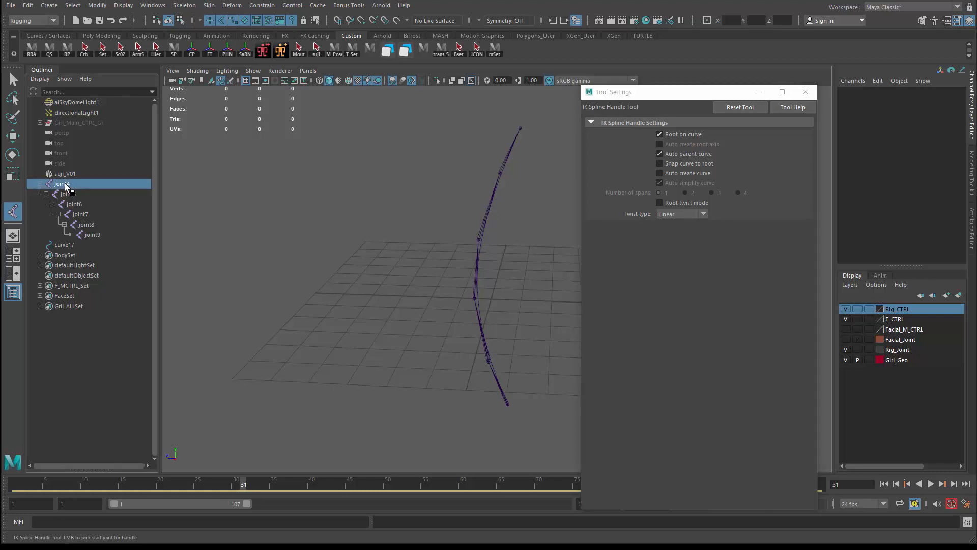
left_click(86, 233)
key("e")
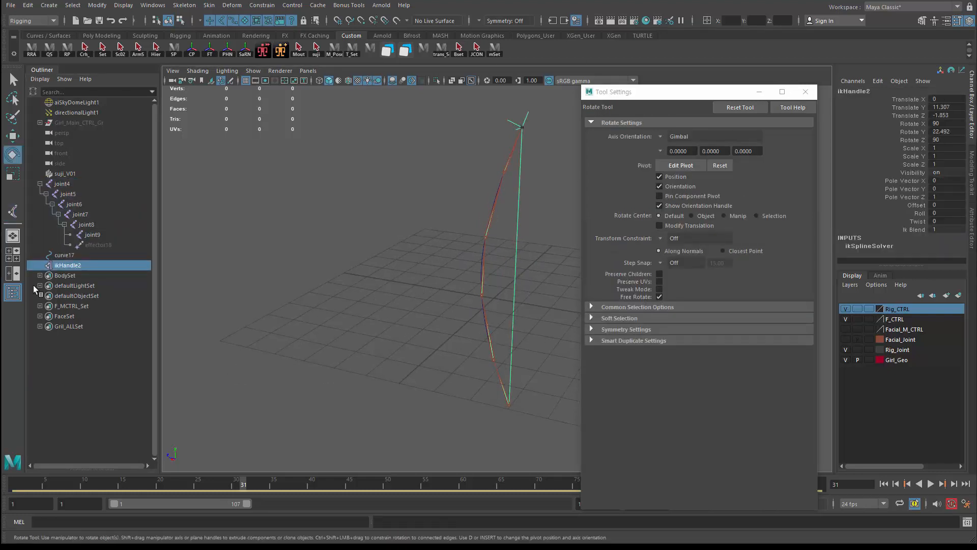
Try moving the two middle CVs of curve17 to bend the joint chain, and undo the move.
left_click(64, 255)
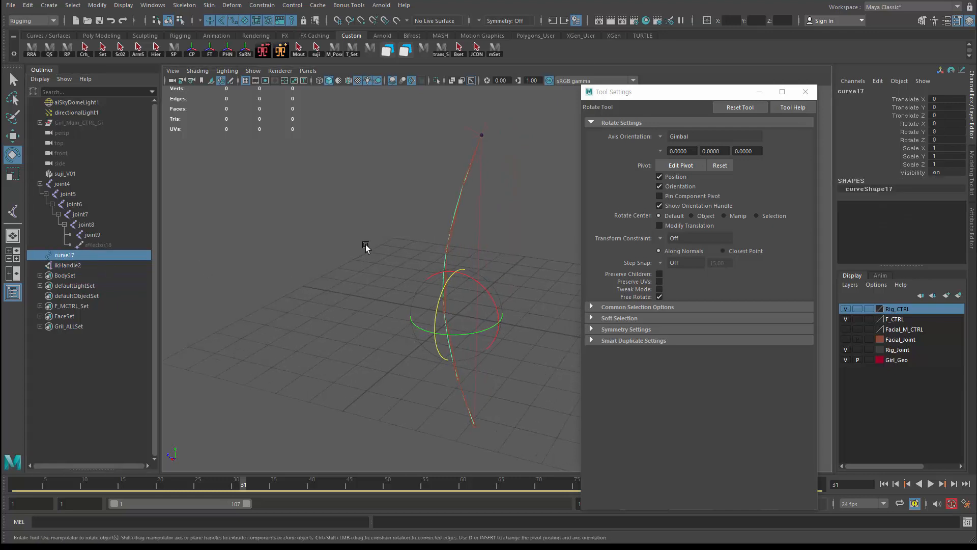
key("F8")
left_click_drag(411, 257, 463, 346)
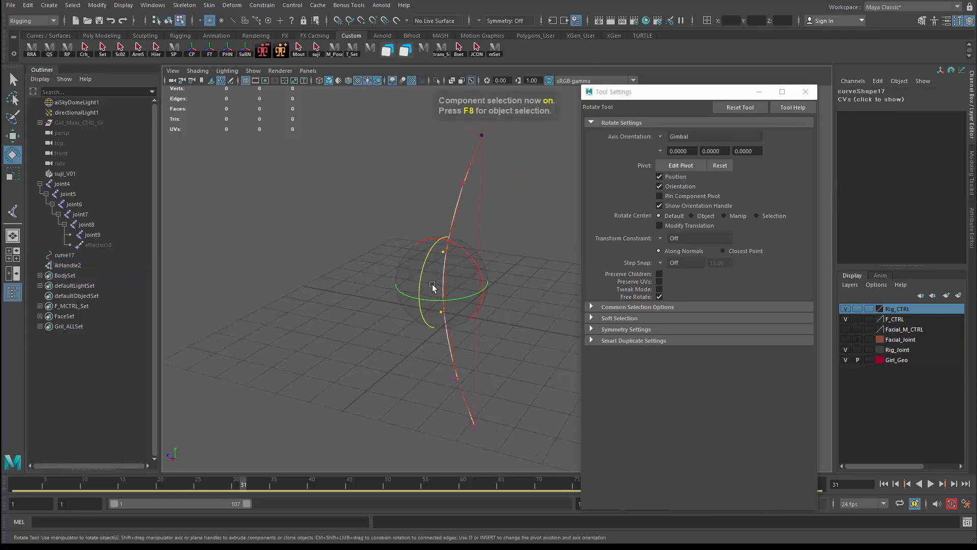
key("w")
left_click_drag(438, 281, 363, 273)
key("ctrl+z")
key("ctrl+z")
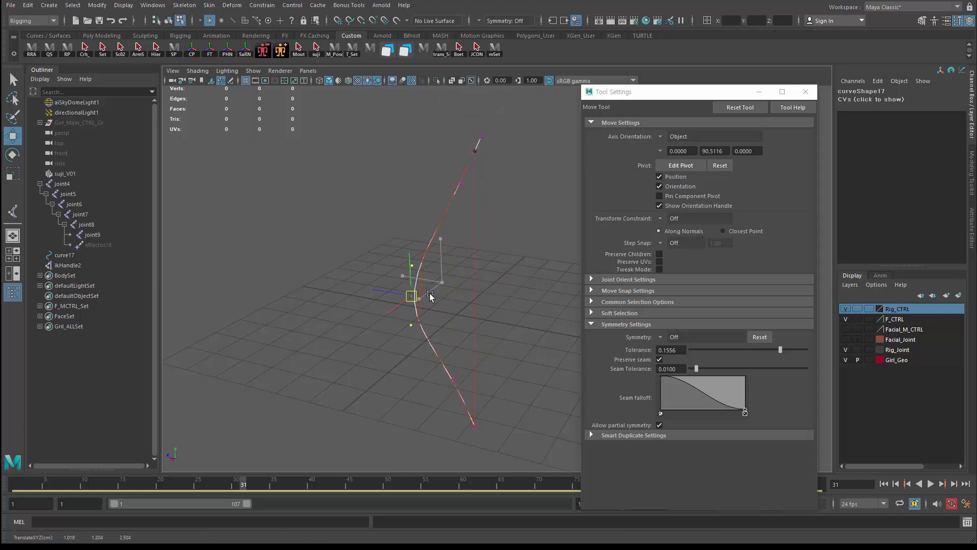
key("F8")
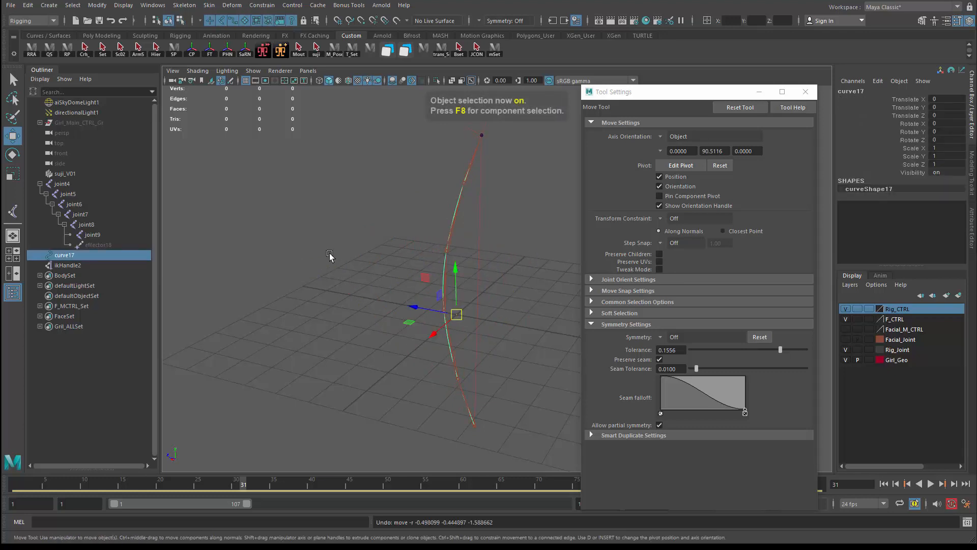
Create a cluster on the upper middle CV of curve17, and test moving its handle before undoing the move.
key("F8")
left_click_drag(414, 218, 430, 255)
key("ctrl+z")
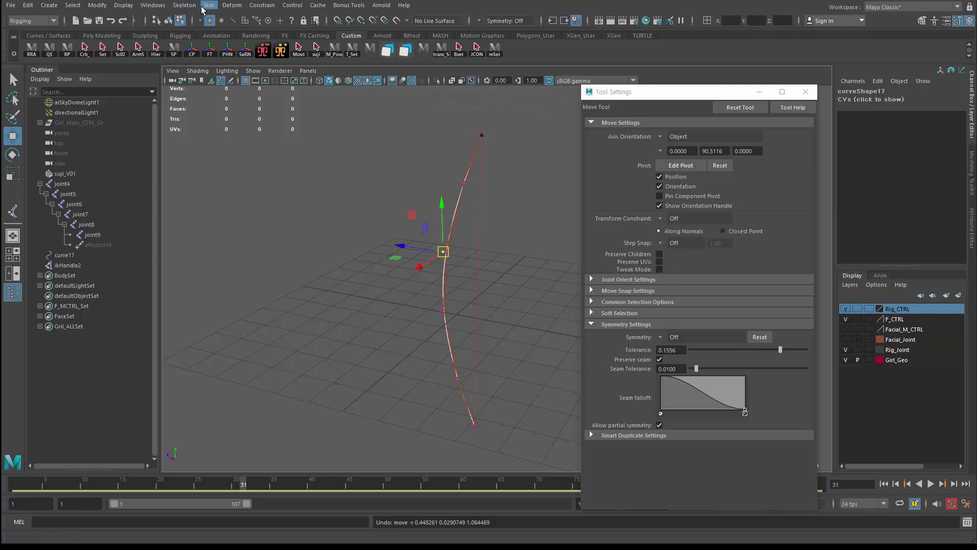
left_click(235, 6)
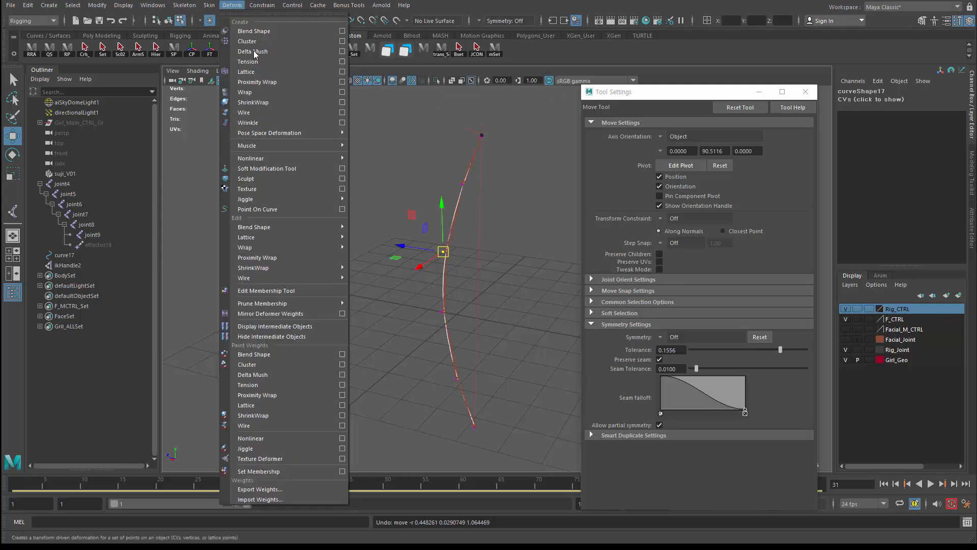
left_click(264, 42)
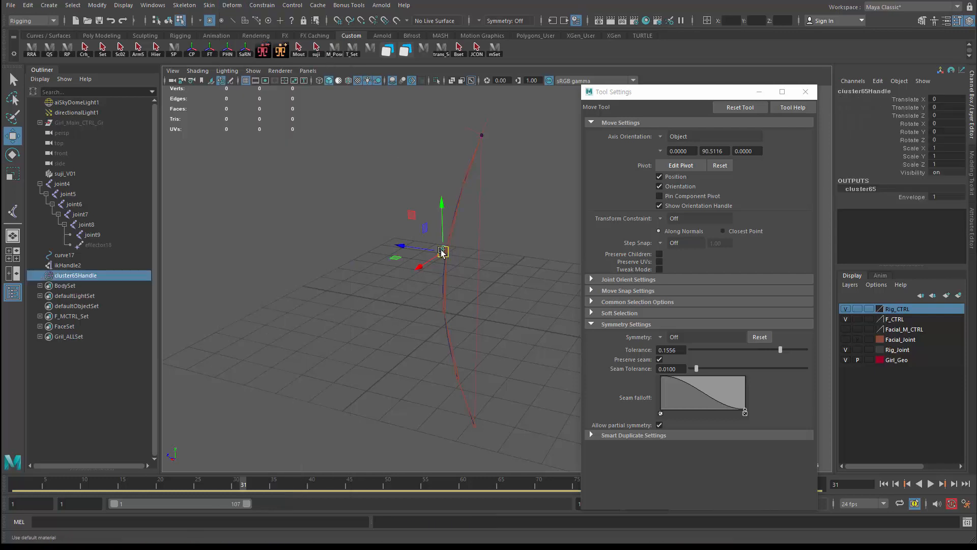
left_click_drag(443, 253, 498, 268)
key("ctrl+z")
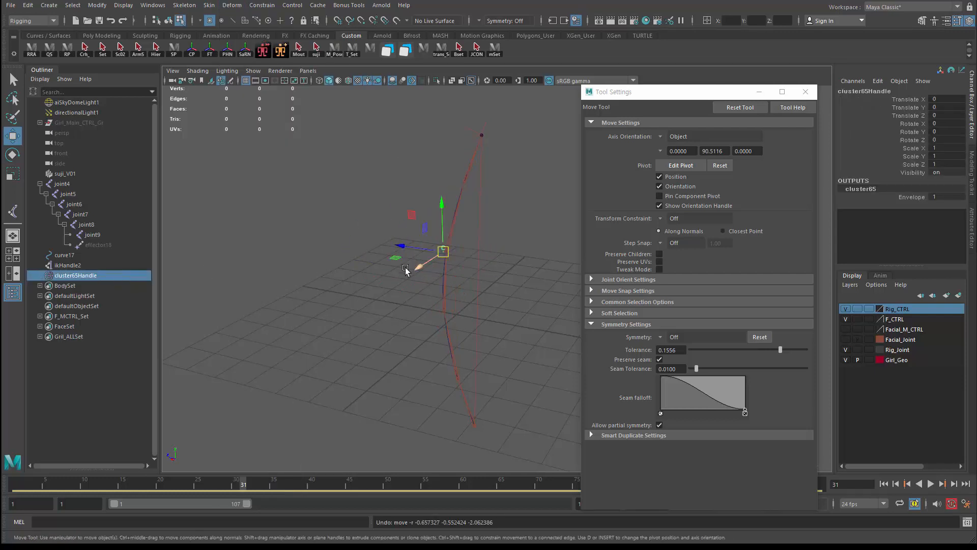
Select curve17 and move the tool settings out of the way.
left_click(71, 259)
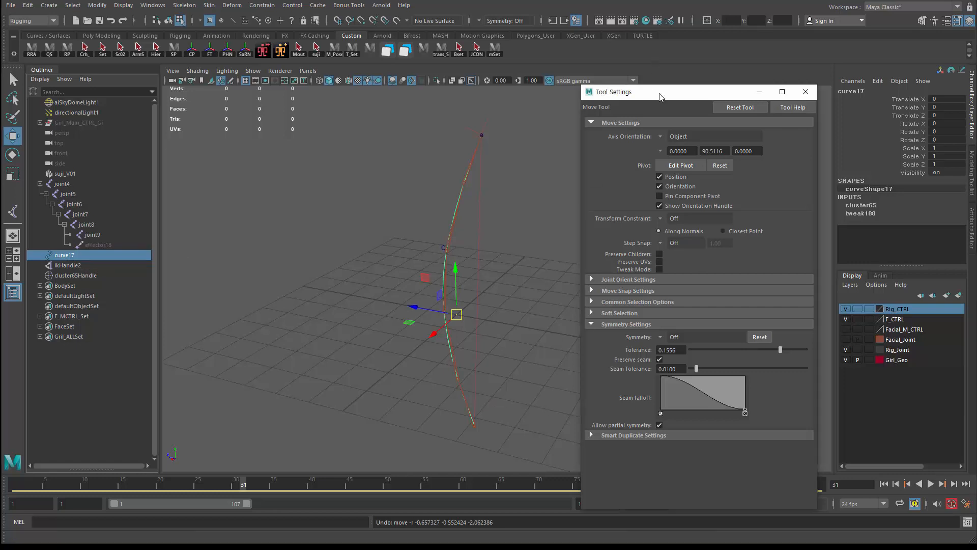
left_click_drag(661, 97, 976, 98)
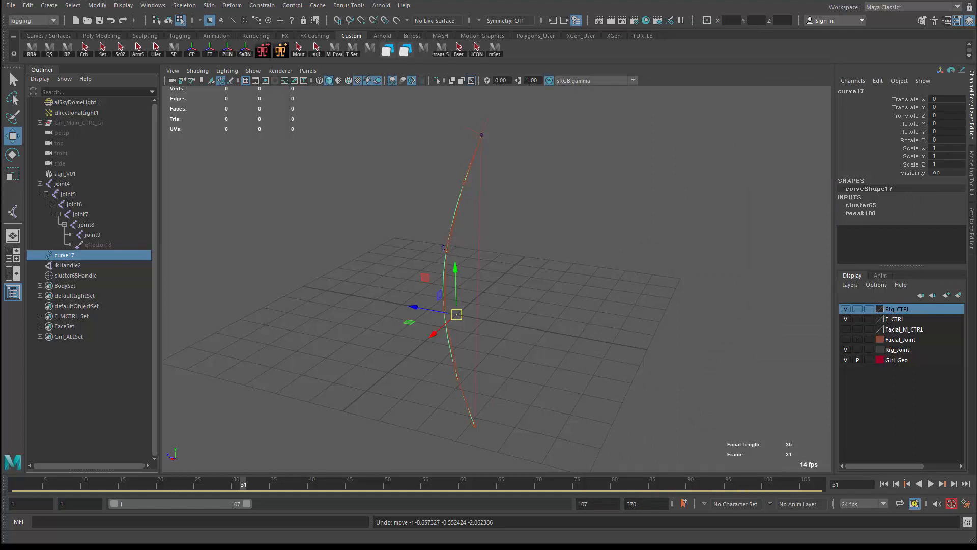
Switch to the browser, look through the Maya rigging course page on anivfx.kr, and return to Maya.
left_click_drag(976, 177, 598, 81)
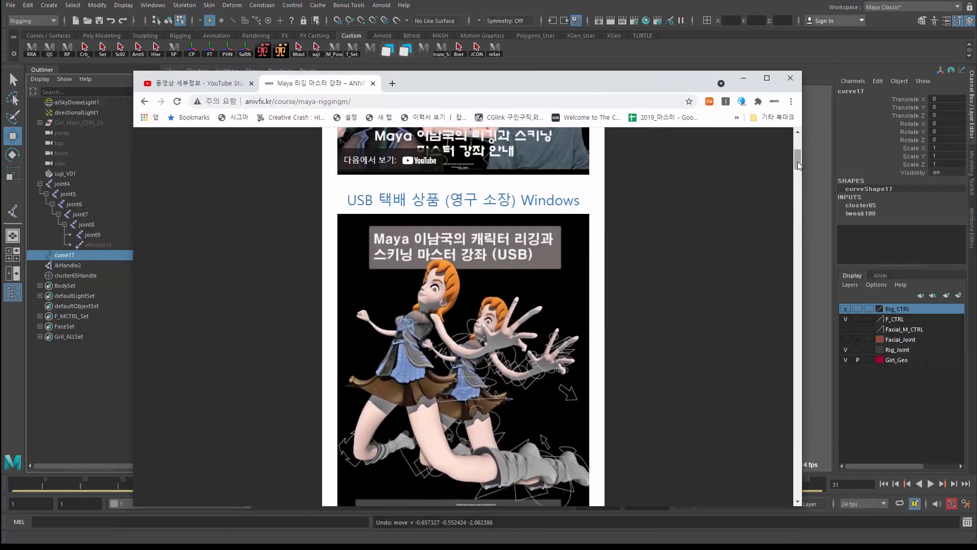
left_click_drag(798, 162, 797, 237)
left_click_drag(797, 211, 785, 93)
key("alt+Tab")
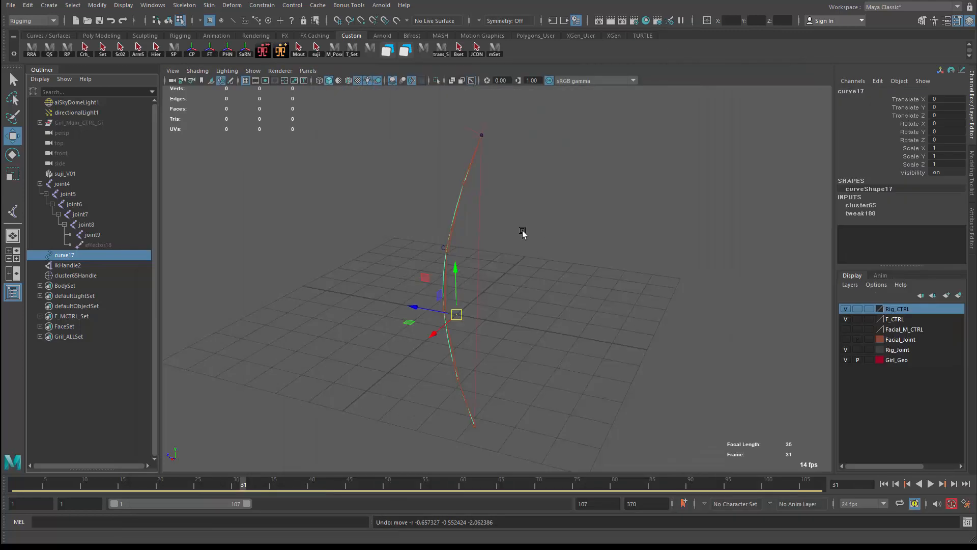
left_click_drag(421, 311, 407, 334, "alt")
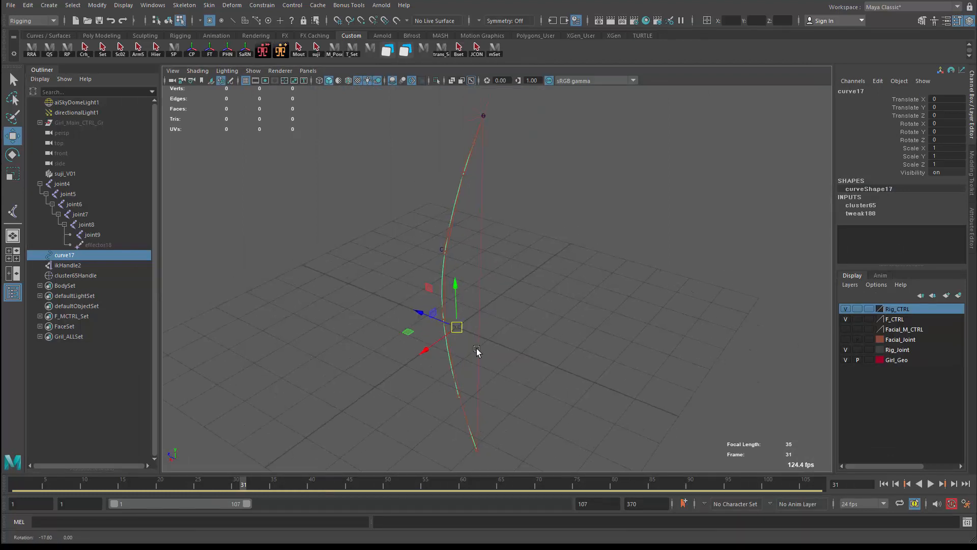
Show the local rotation axes on joint4 through joint9, and select ikHandle2.
left_click_drag(421, 224, 419, 208, "alt")
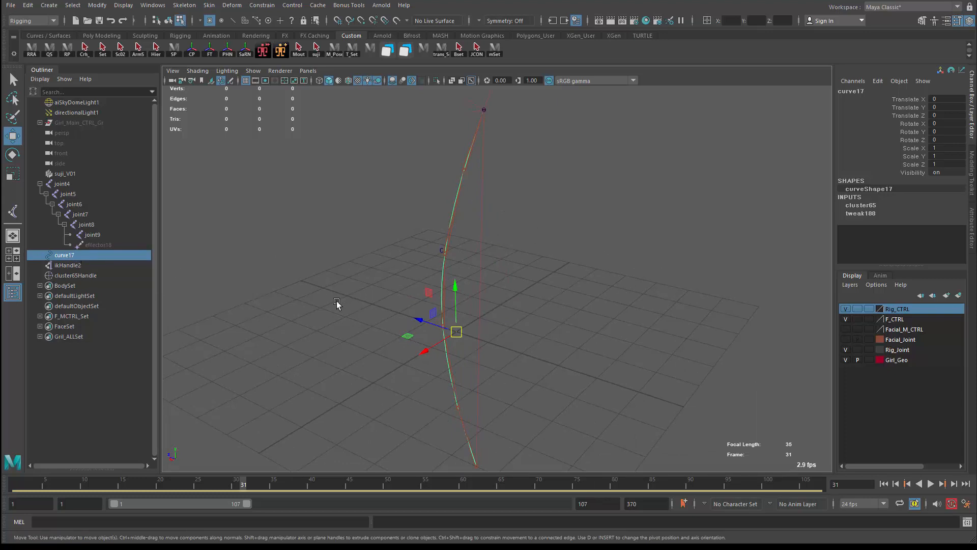
left_click(54, 184)
left_click(92, 235, "shift")
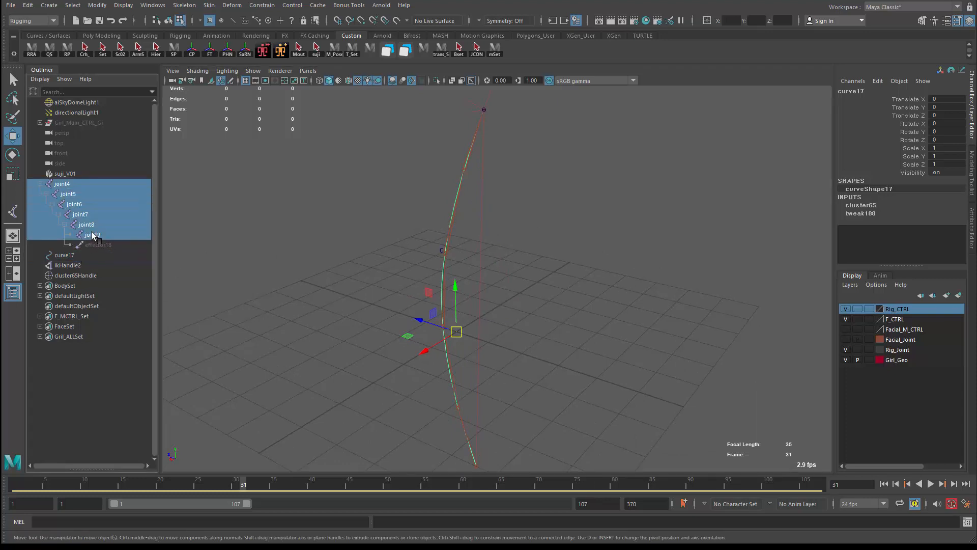
left_click(184, 5)
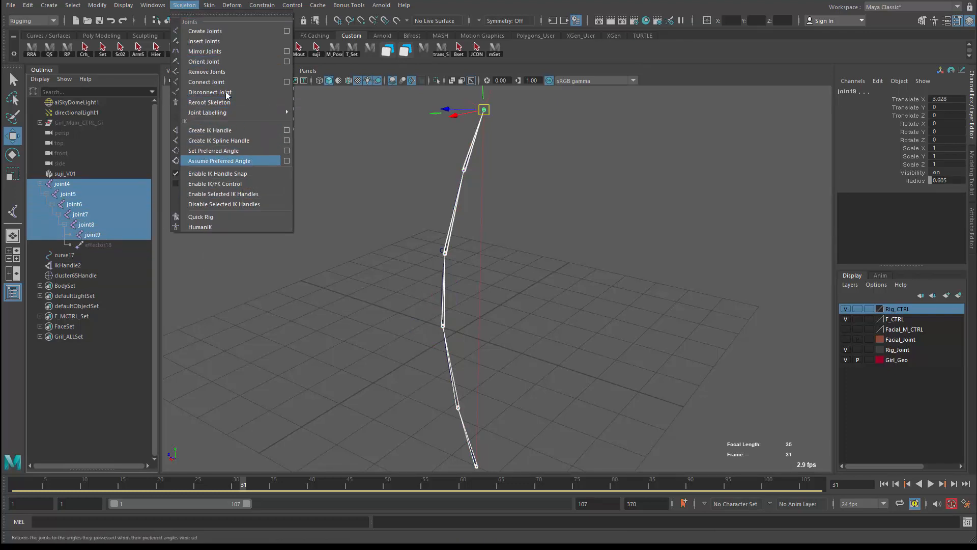
mouse_move(123, 5)
mouse_move(159, 122)
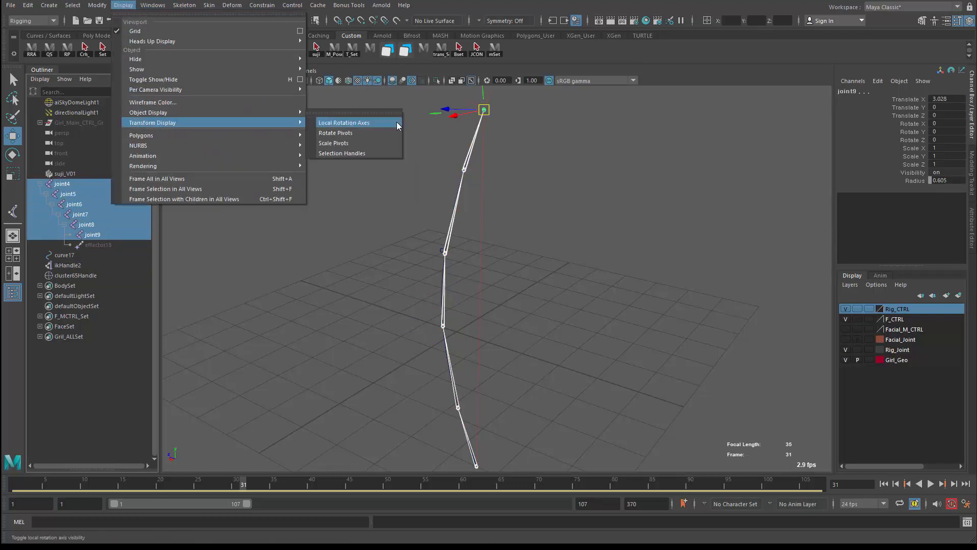
left_click(370, 122)
scroll(348, 299, "down", 1)
middle_click_drag(348, 299, 336, 258, "alt")
left_click(336, 258)
left_click(84, 266)
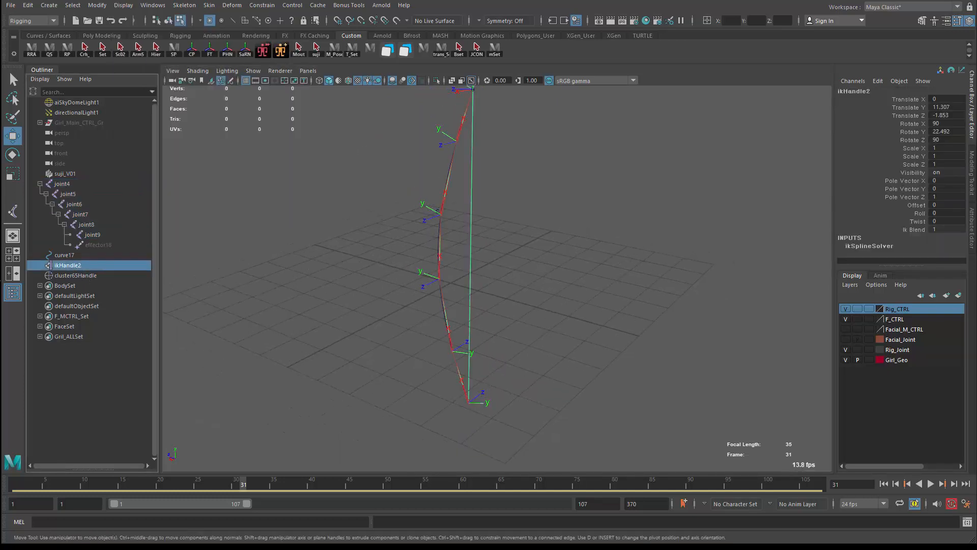
Test changing ikHandle2's Roll and Twist values in turn, undoing each change.
middle_click_drag(348, 256, 353, 313, "alt")
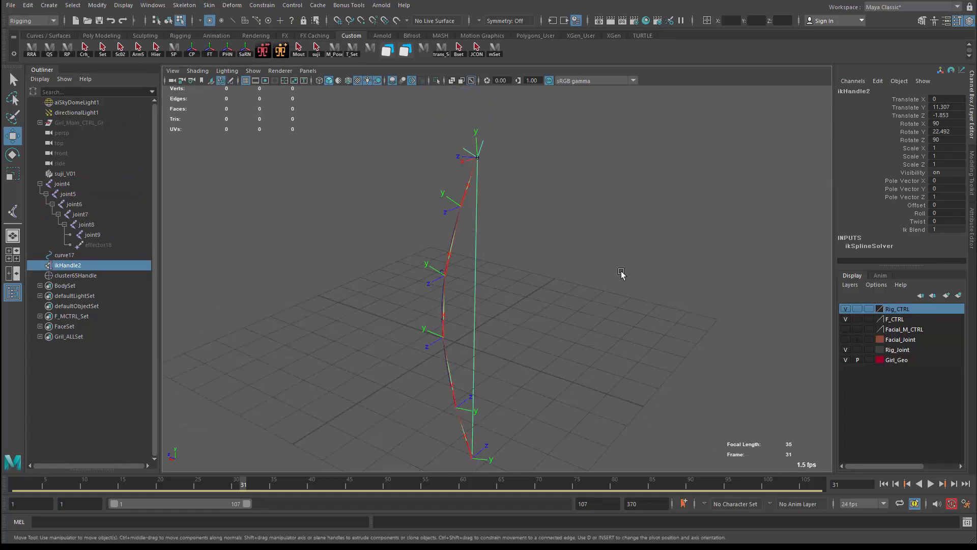
left_click(909, 212)
mouse_move(596, 146)
middle_mouse_down()
mouse_move(554, 147)
mouse_move(605, 148)
middle_mouse_up()
key("ctrl+z")
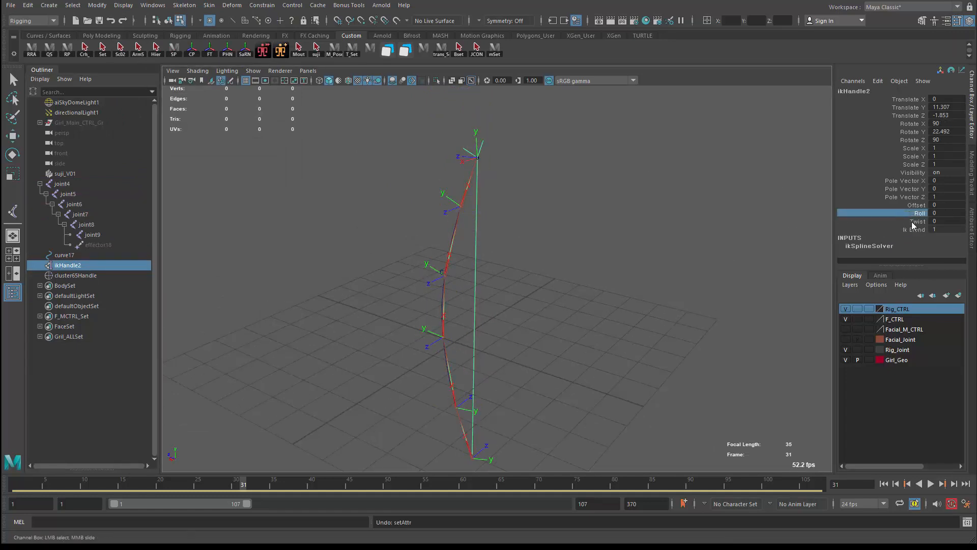
left_click(916, 222)
middle_click_drag(497, 220, 474, 214)
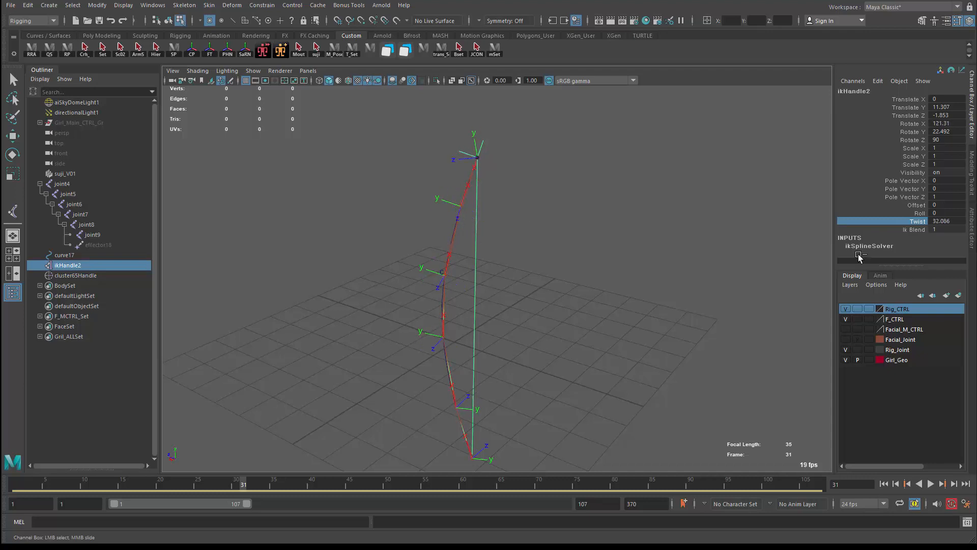
key("ctrl+z")
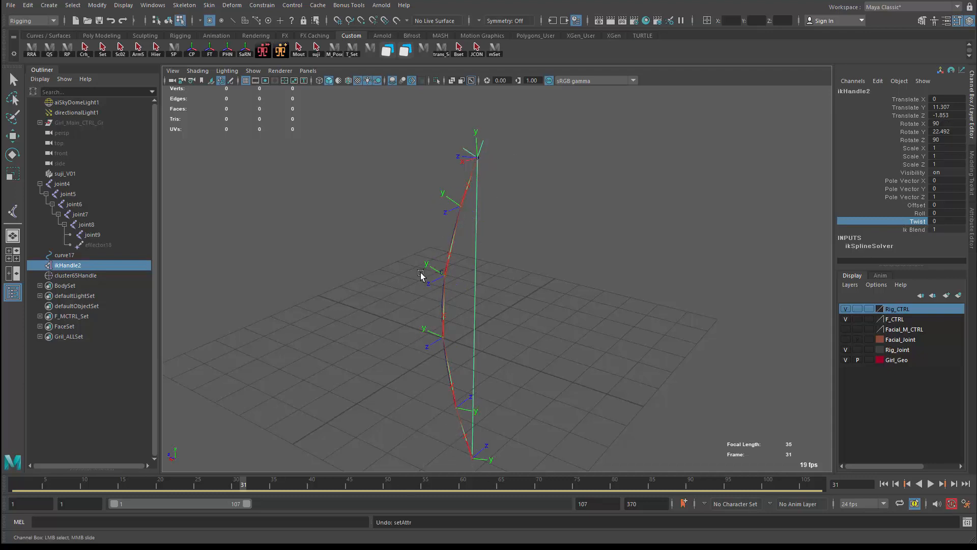
left_click_drag(425, 273, 410, 355, "alt")
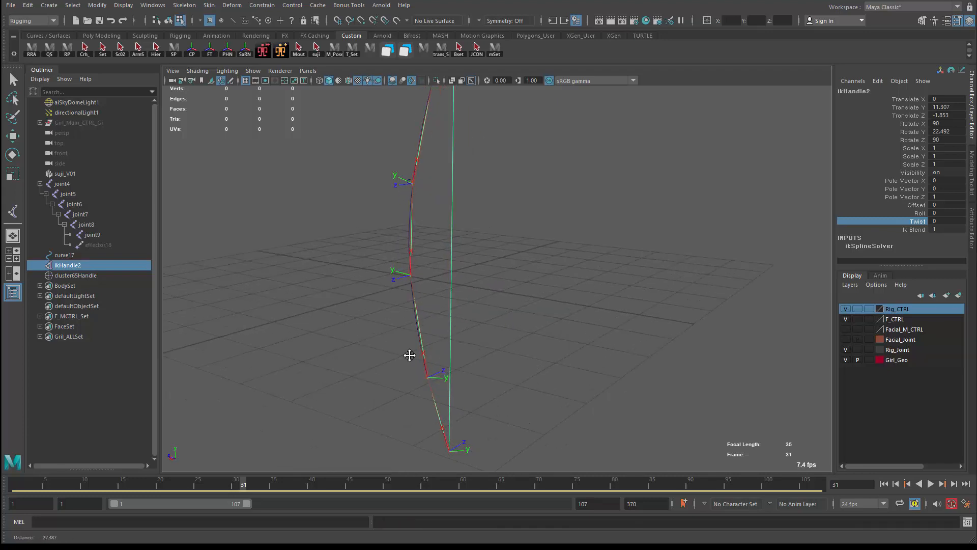
left_click_drag(387, 391, 422, 379, "alt")
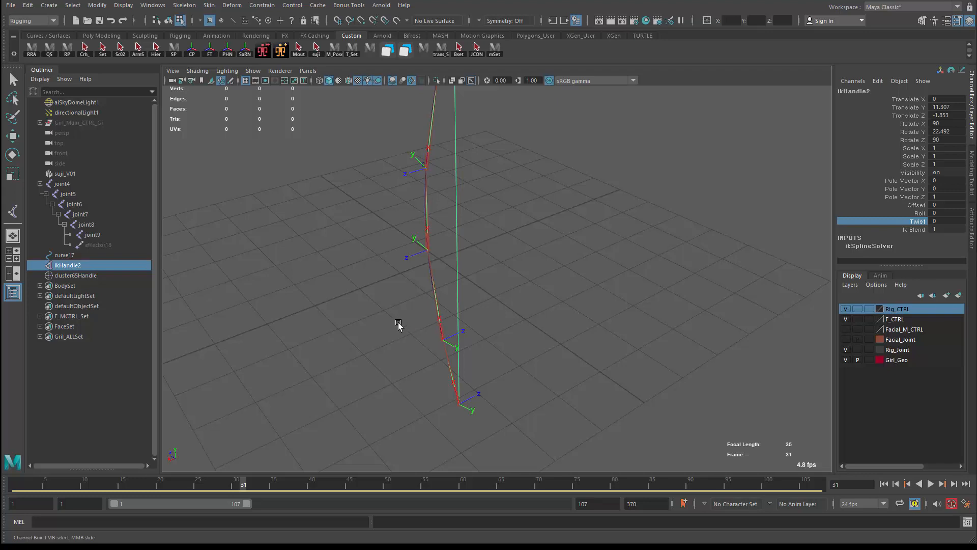
left_click_drag(399, 328, 369, 367, "alt")
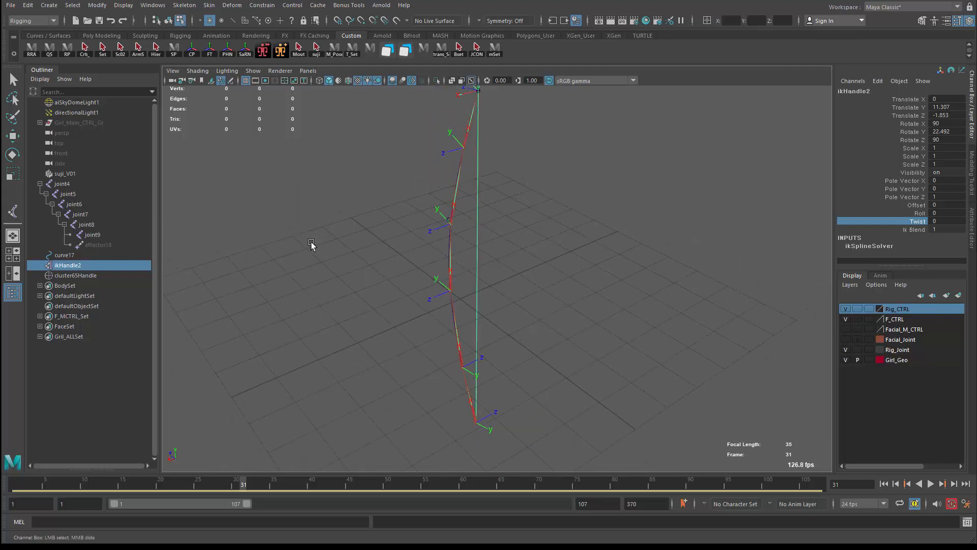
left_click(185, 6)
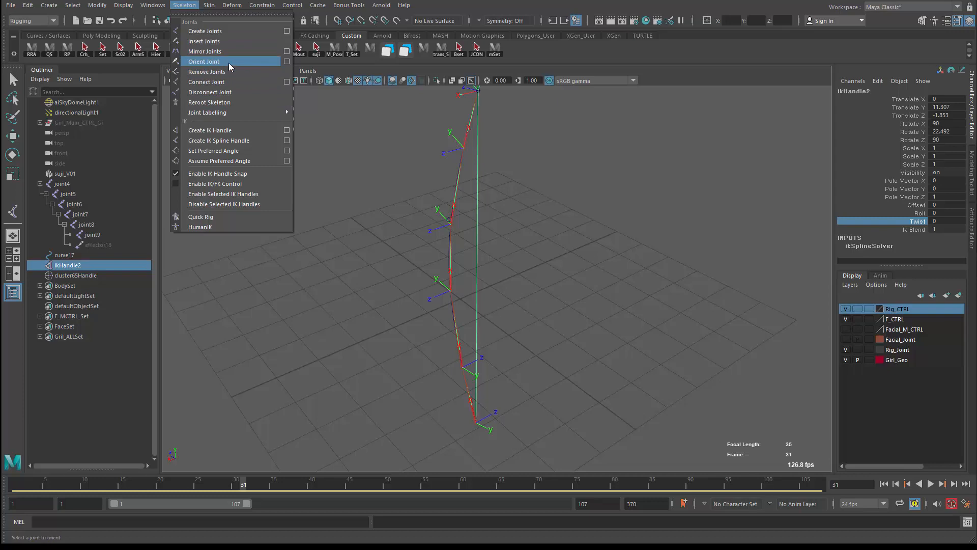
left_click(323, 306)
left_click_drag(320, 324, 442, 388, "alt")
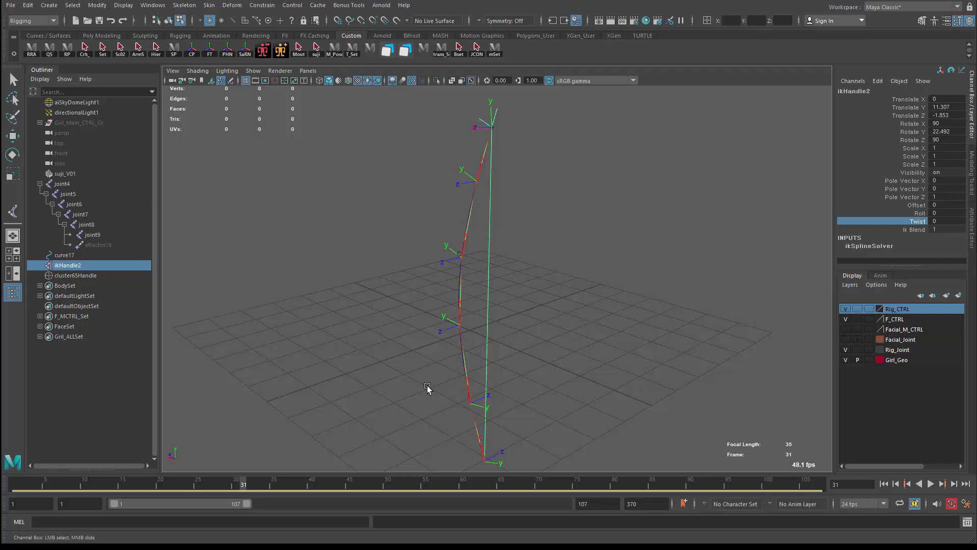
Show the Advanced Twist Controls within ikHandle2's IK Solver Attributes, and switch Enable Twist Controls on and off again.
key("w")
key("ctrl+a")
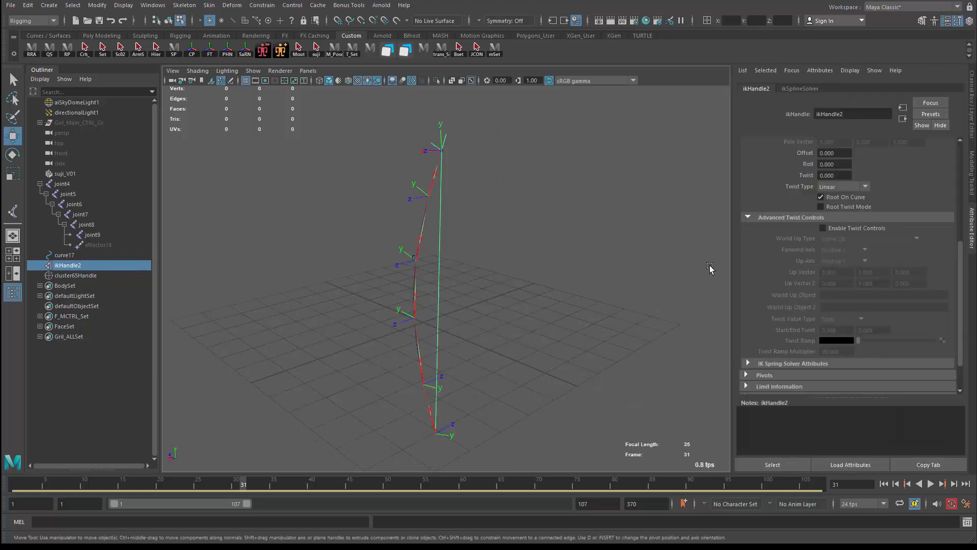
scroll(780, 217, "up", 5)
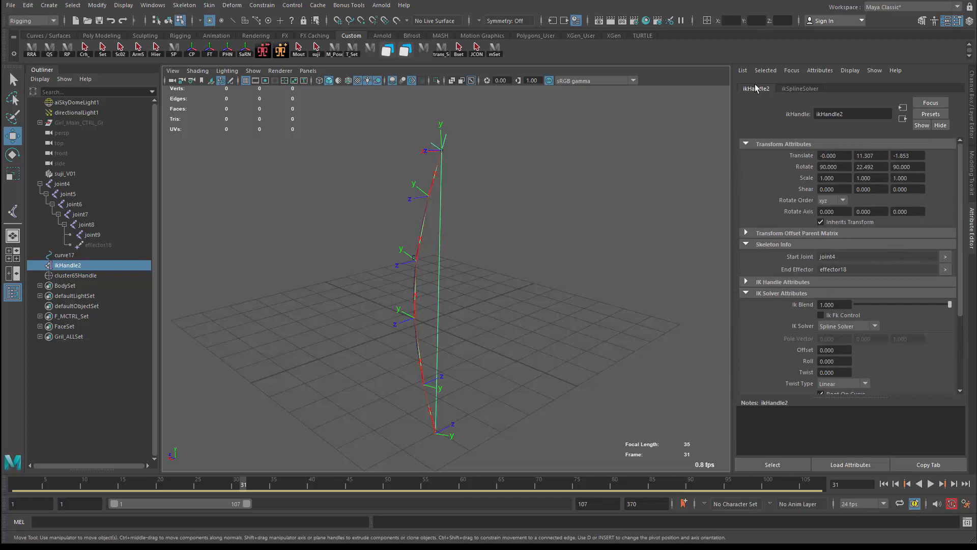
scroll(786, 257, "down", 3)
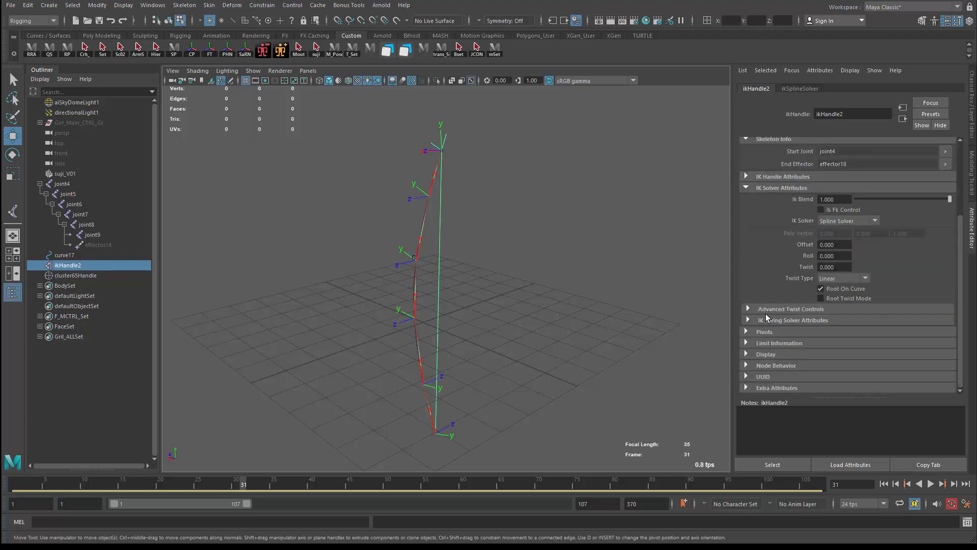
left_click(764, 188)
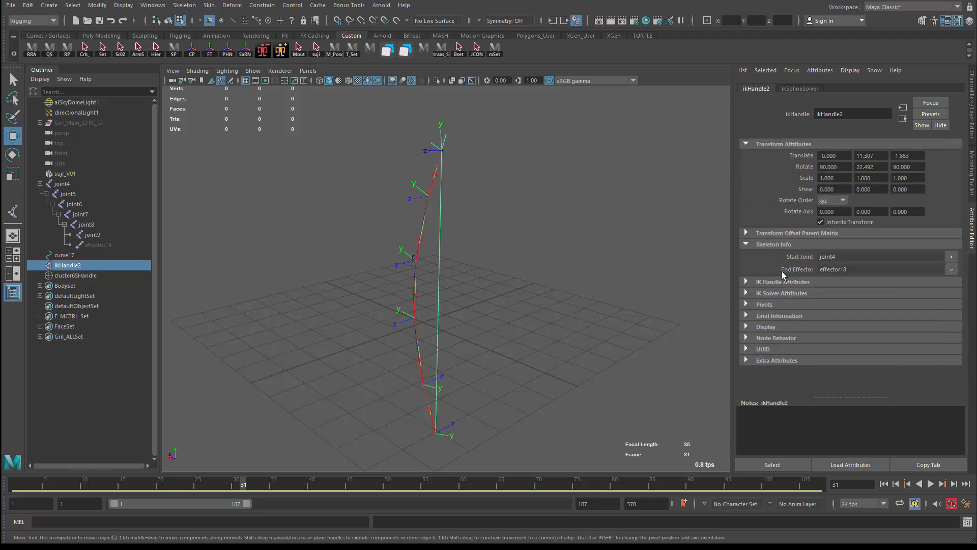
left_click(782, 294)
scroll(781, 295, "down", 3)
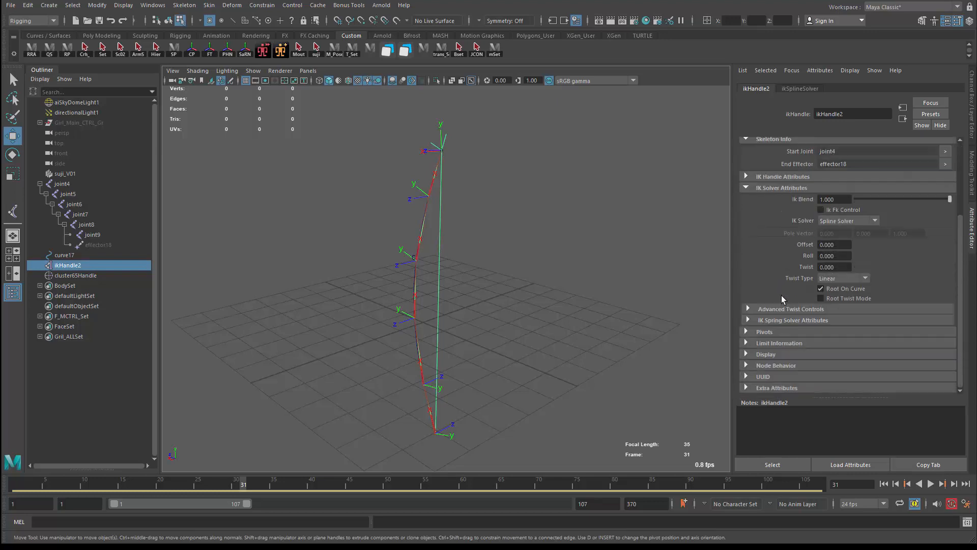
left_click(780, 311)
scroll(848, 216, "down", 3)
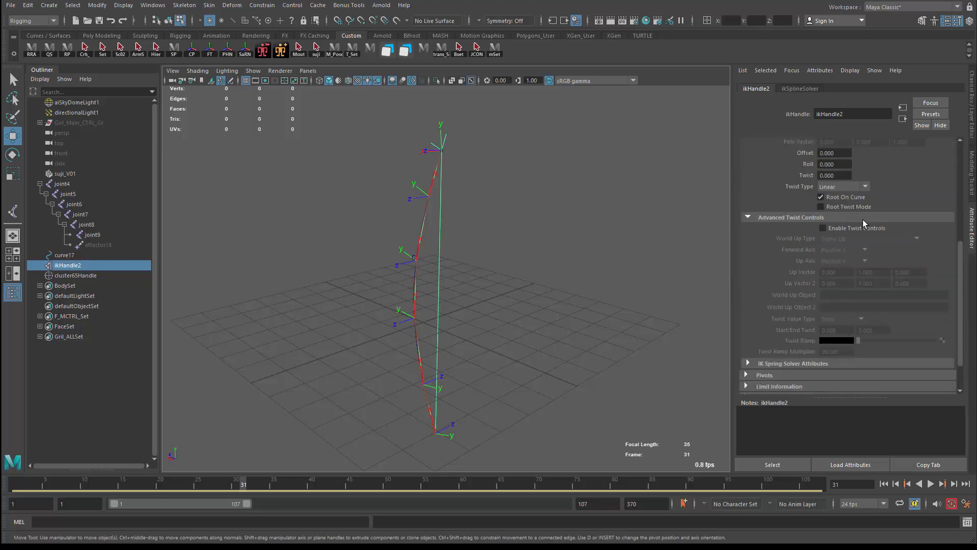
left_click(859, 228)
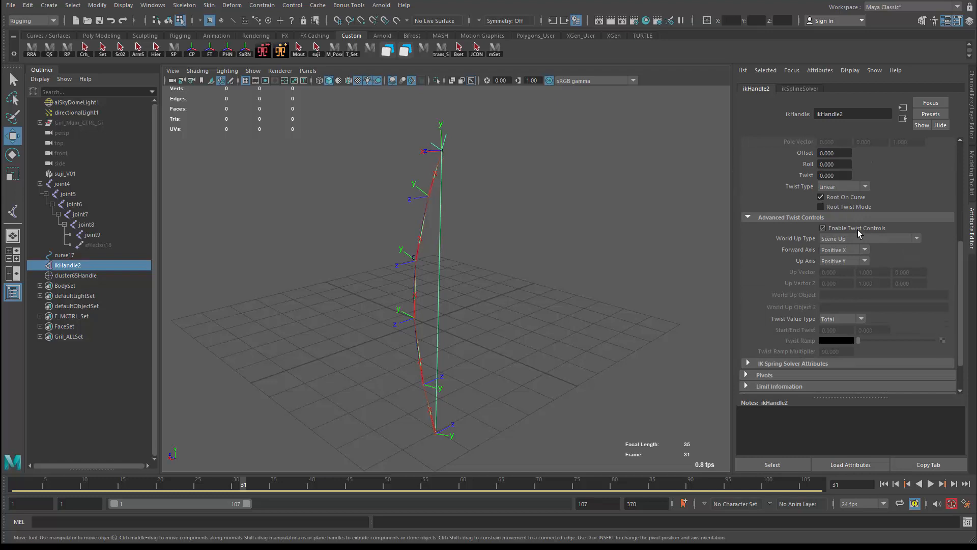
left_click(859, 231)
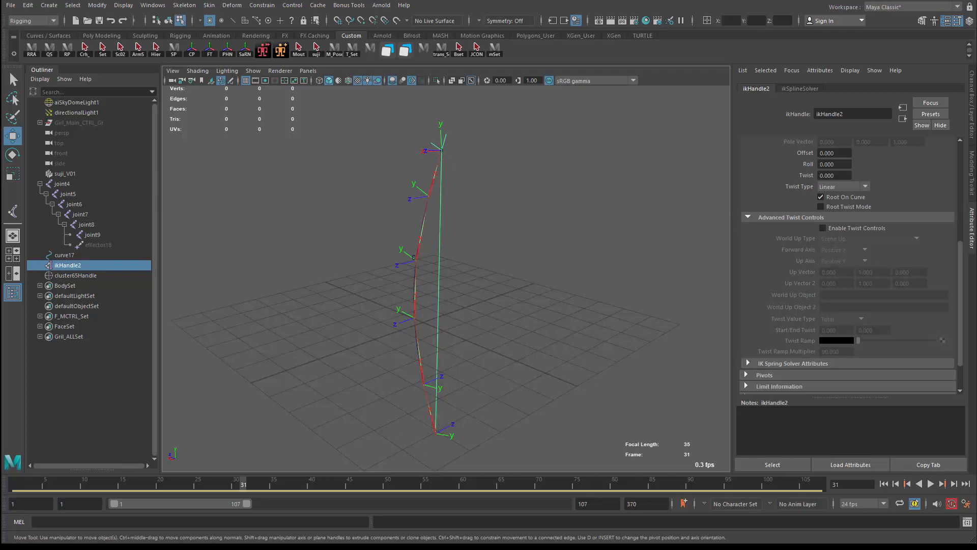
Switch to the browser, move its window aside, and return to Maya to view the joint chain from another angle.
key("alt+Tab")
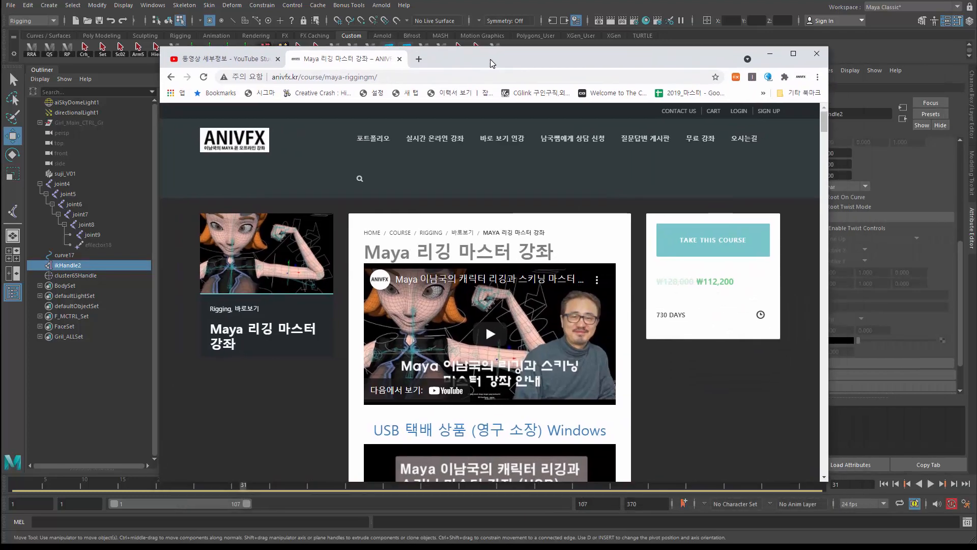
left_click_drag(527, 59, 843, 134)
key("alt+Tab")
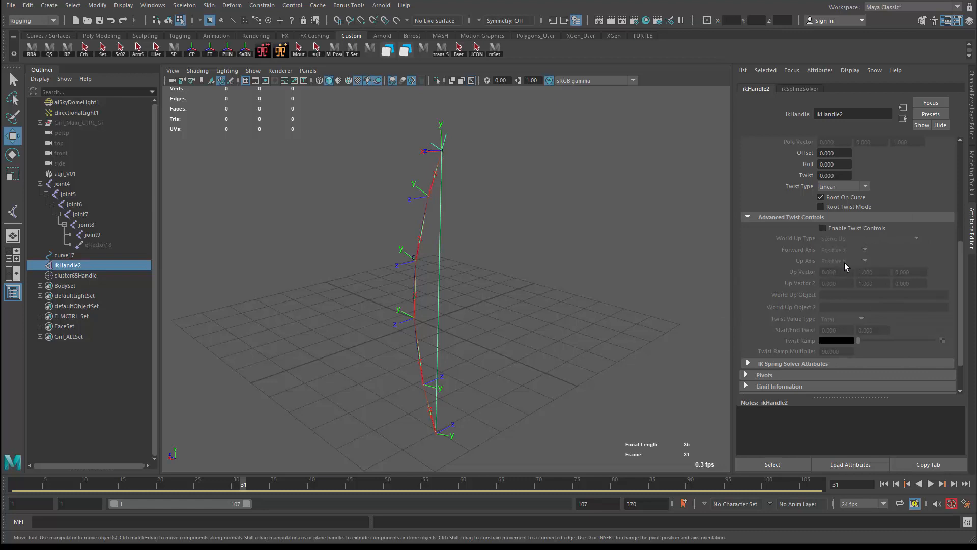
left_click_drag(344, 371, 553, 301, "alt")
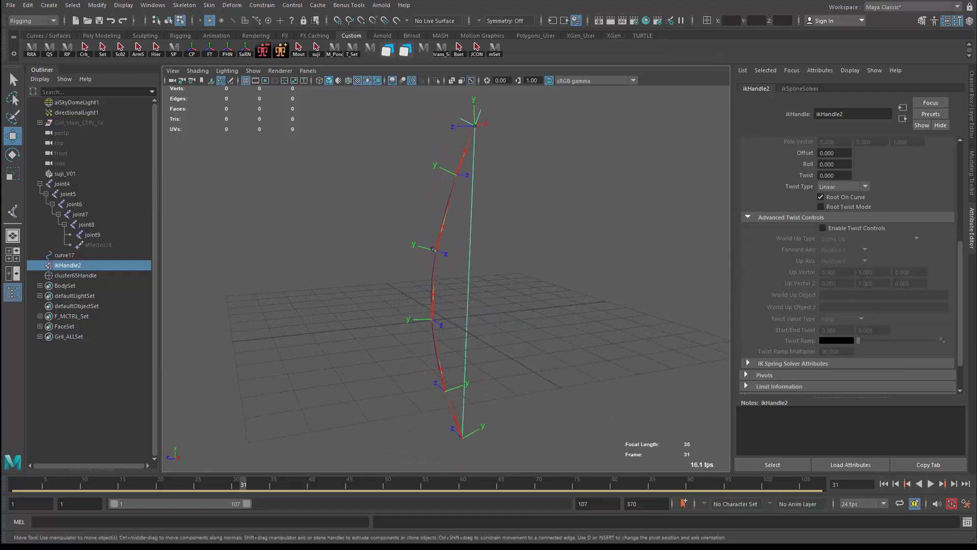